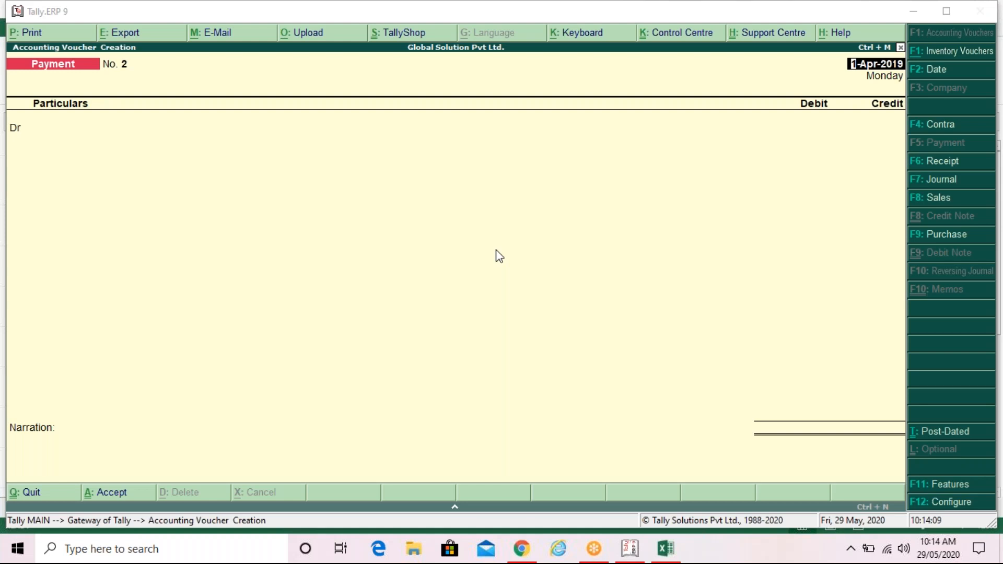
- Look through the blank entry screens of the Payment, Contra, Receipt and Journal voucher types
key("Return")
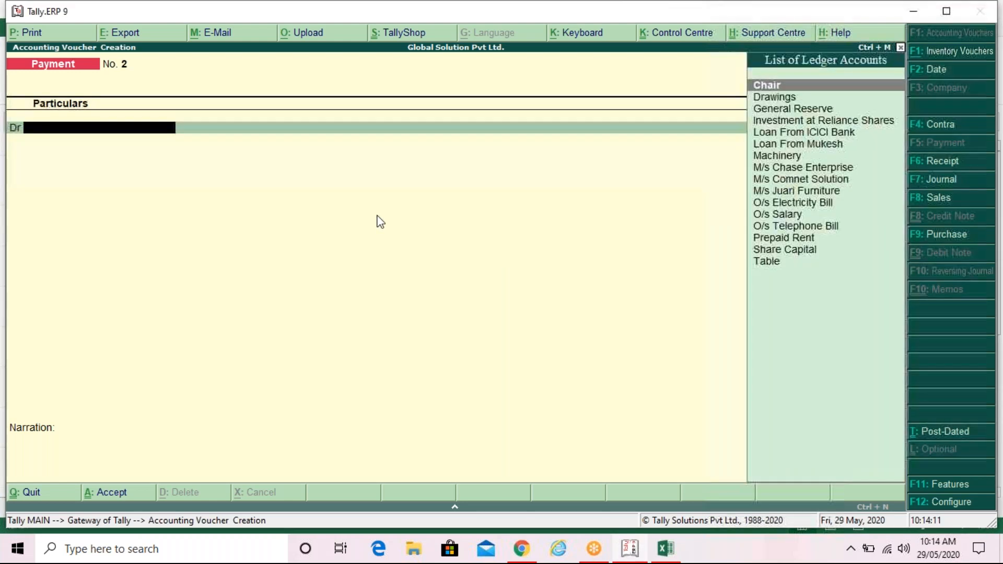
key("F4")
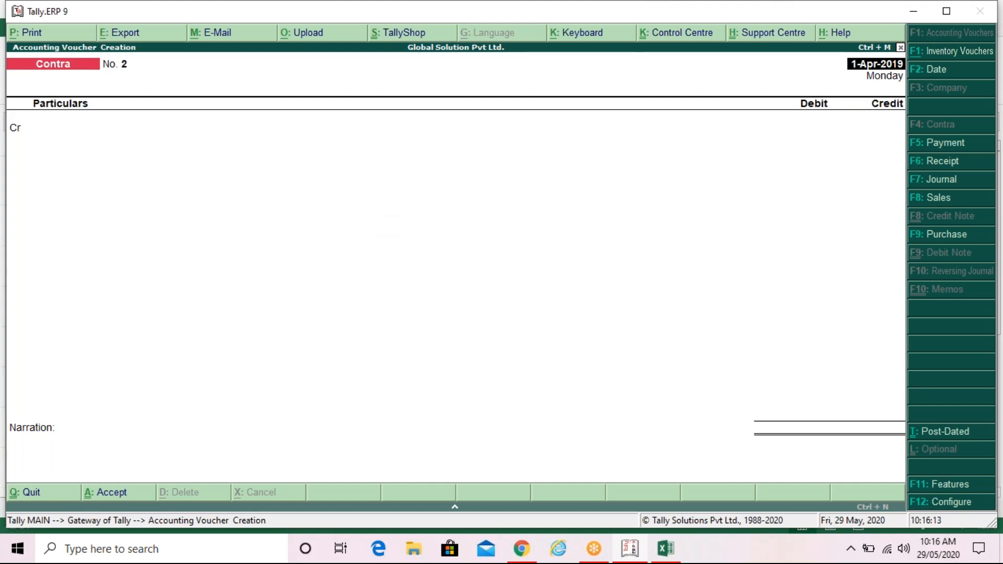
key("F5")
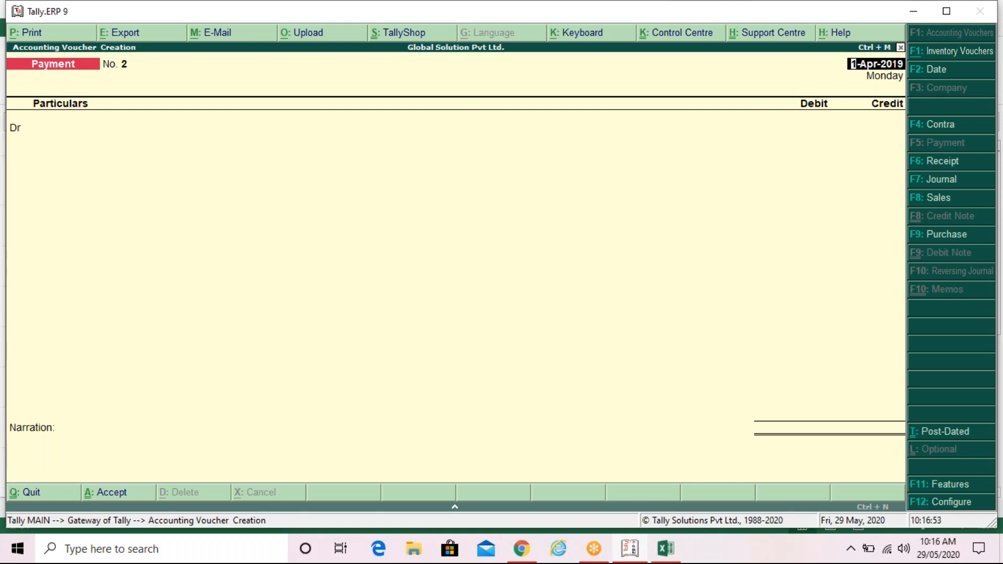
left_click(996, 460)
key("Return")
key("F6")
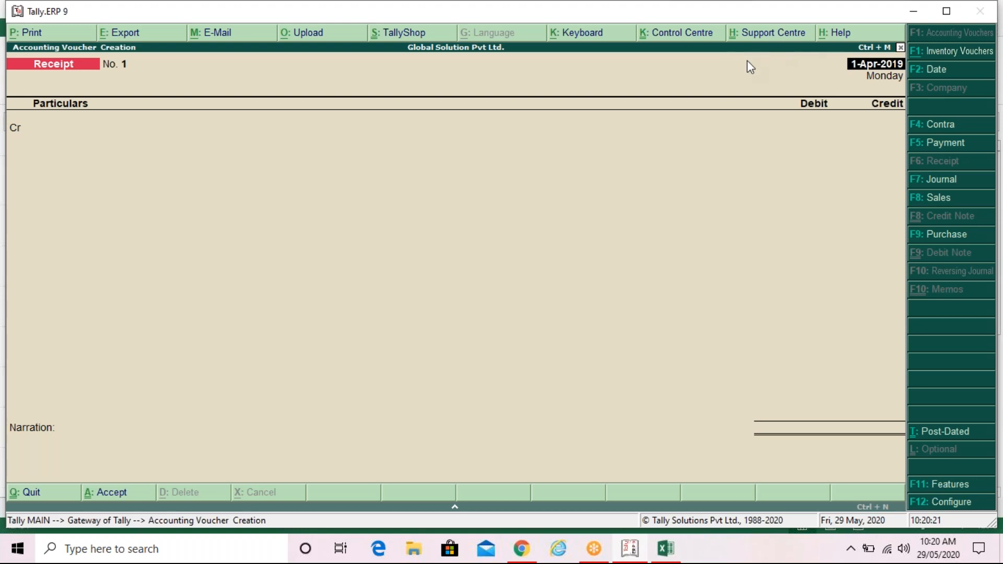
key("alt+Tab")
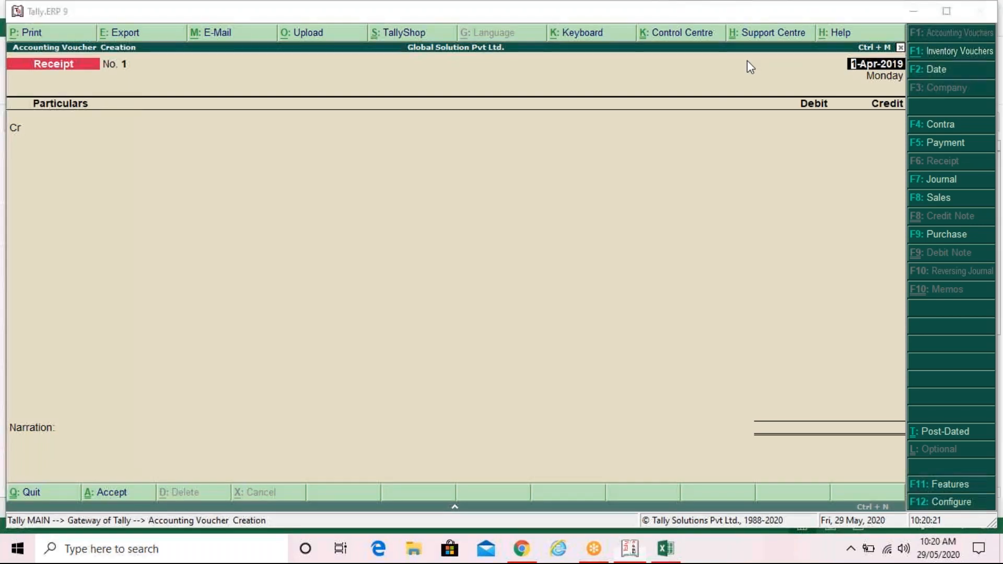
key("alt+Tab")
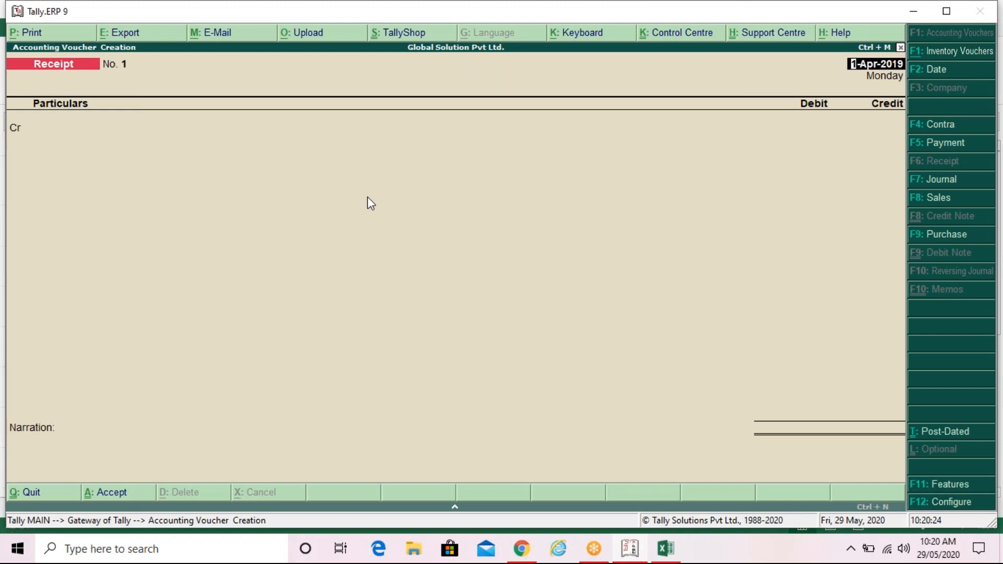
key("Return")
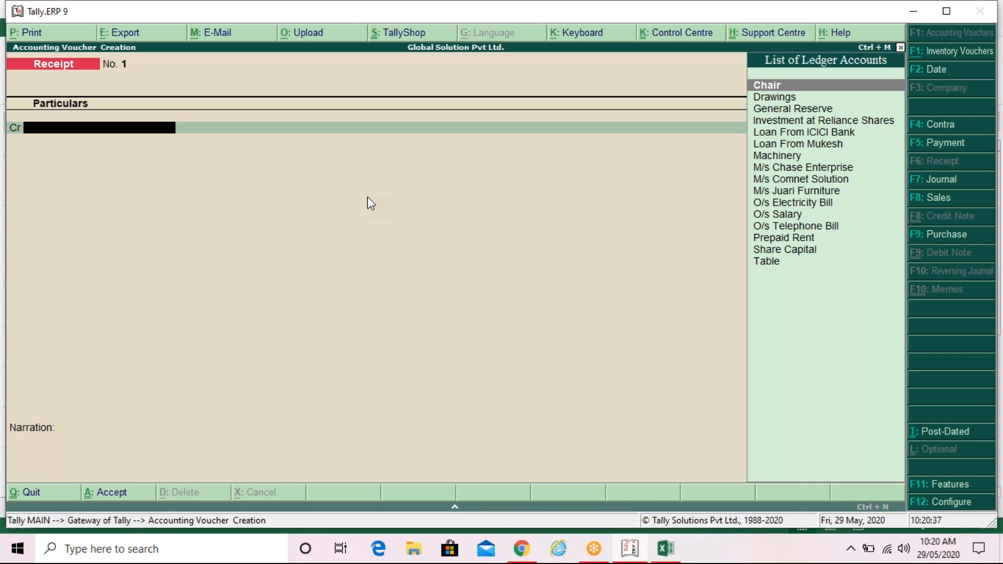
key("F4")
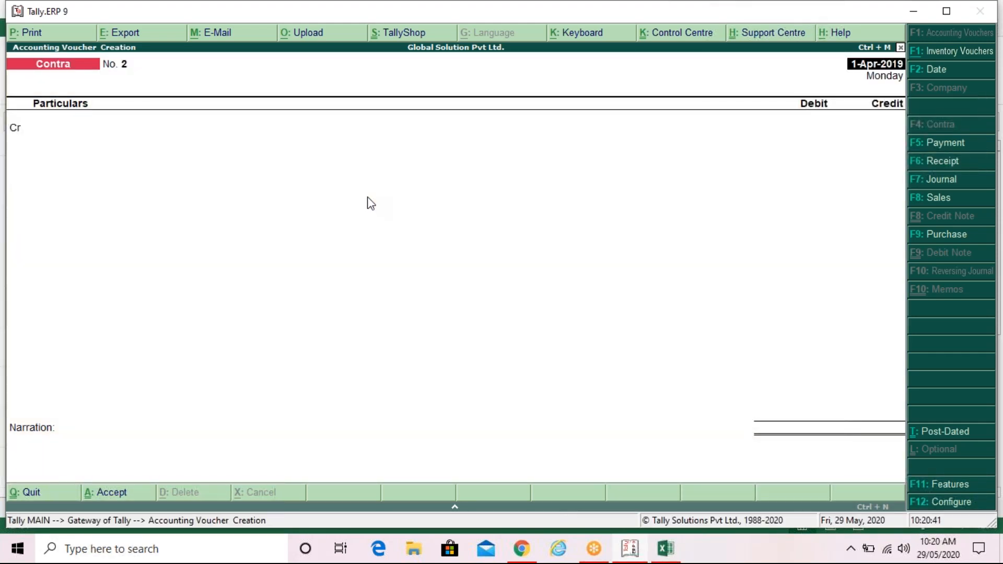
key("F5")
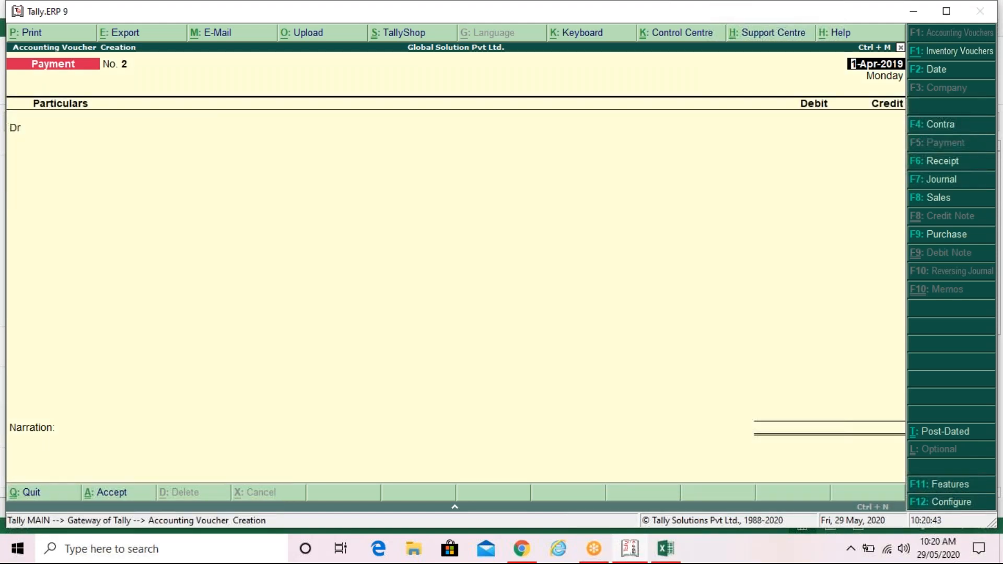
key("F6")
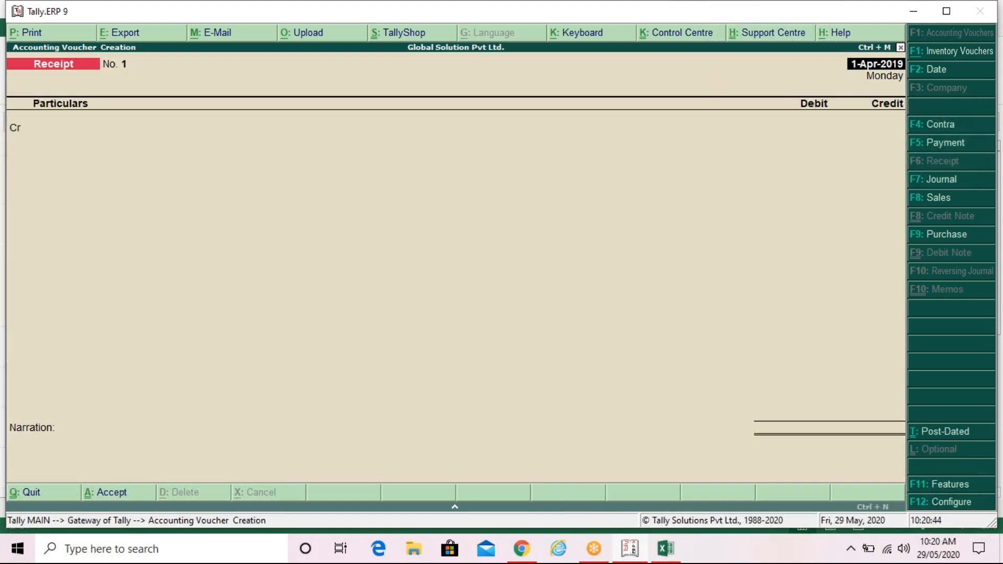
key("F7")
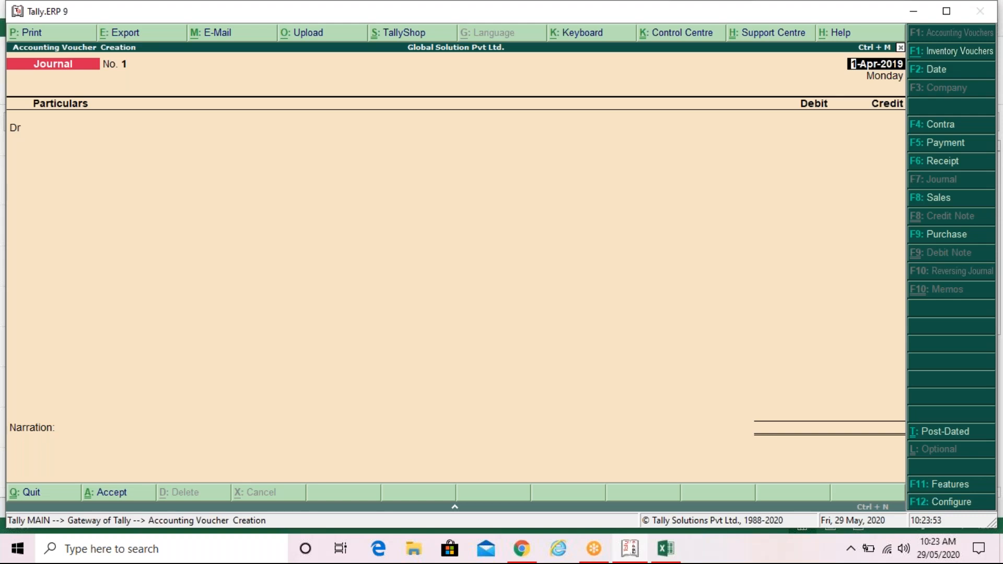
- Start a Contra voucher and set its date to 1/4 (1-Apr-2019)
key("F4")
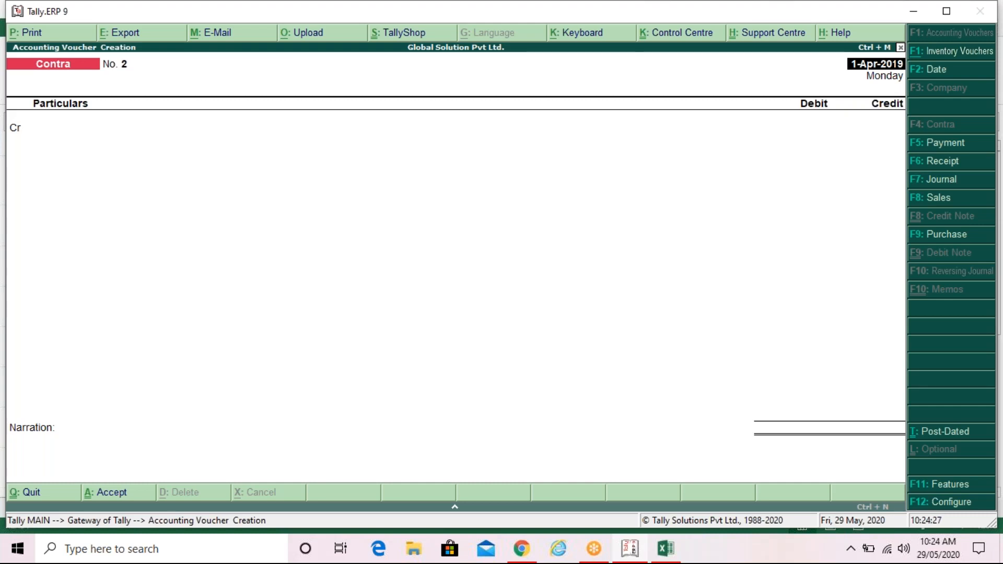
key("F2")
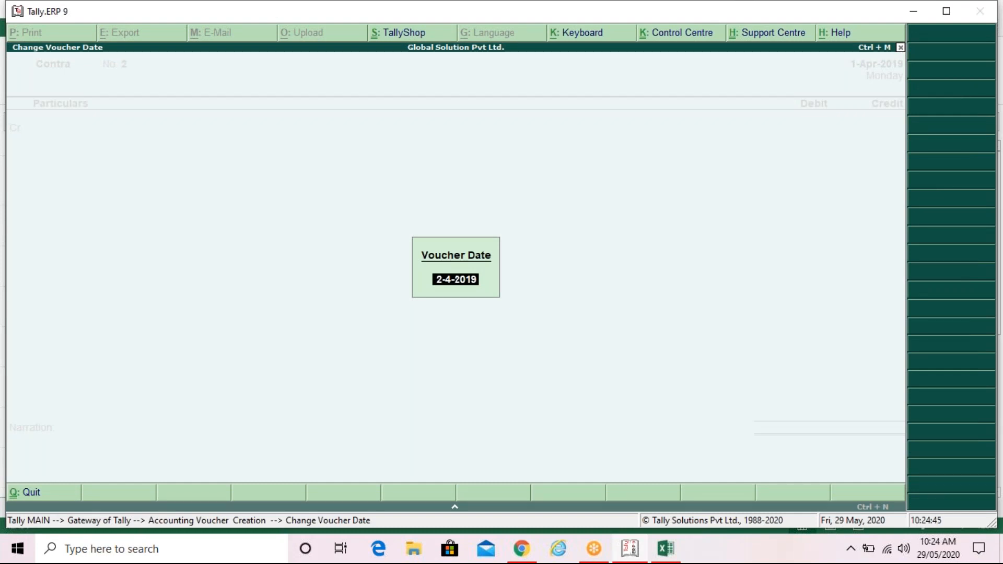
key("BackSpace")
type("1/4")
key("Return")
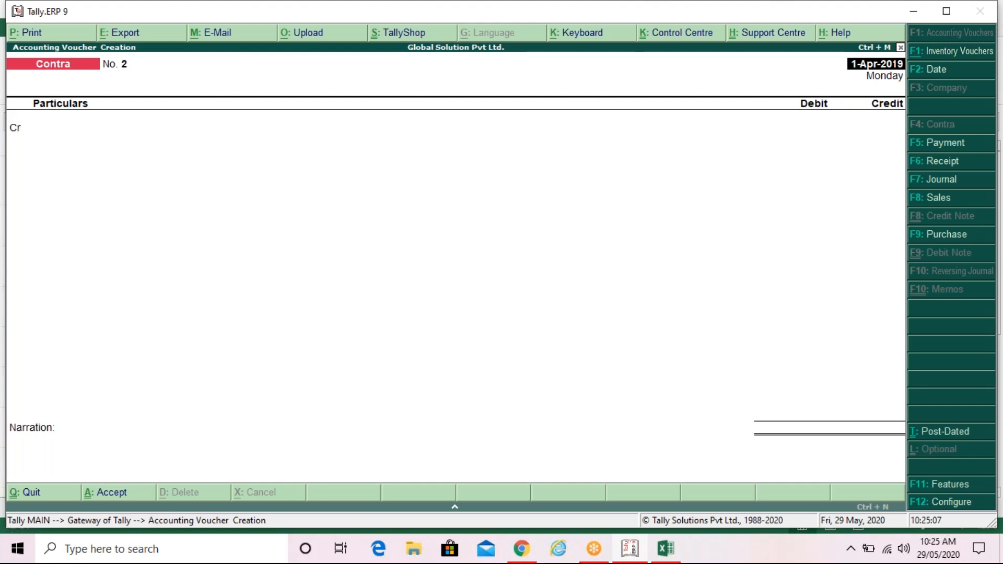
- Credit the Cash ledger with 5,000 in the first line of the Contra voucher
key("Return")
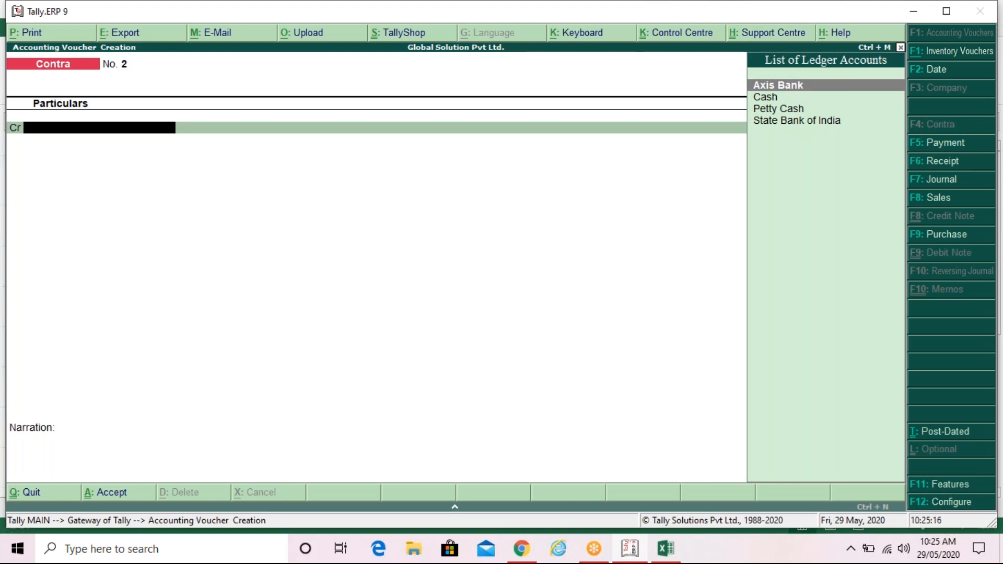
key("Down")
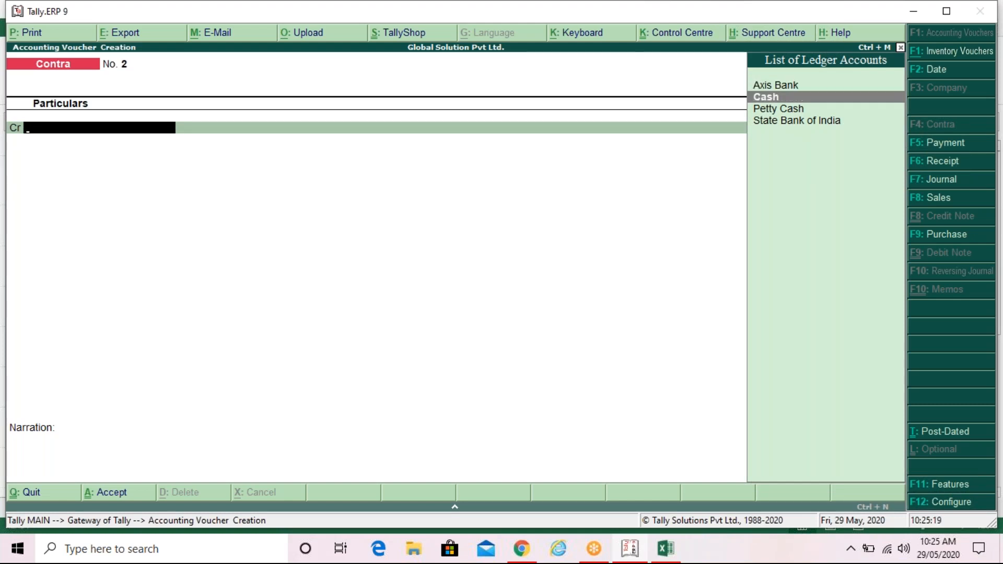
key("Return")
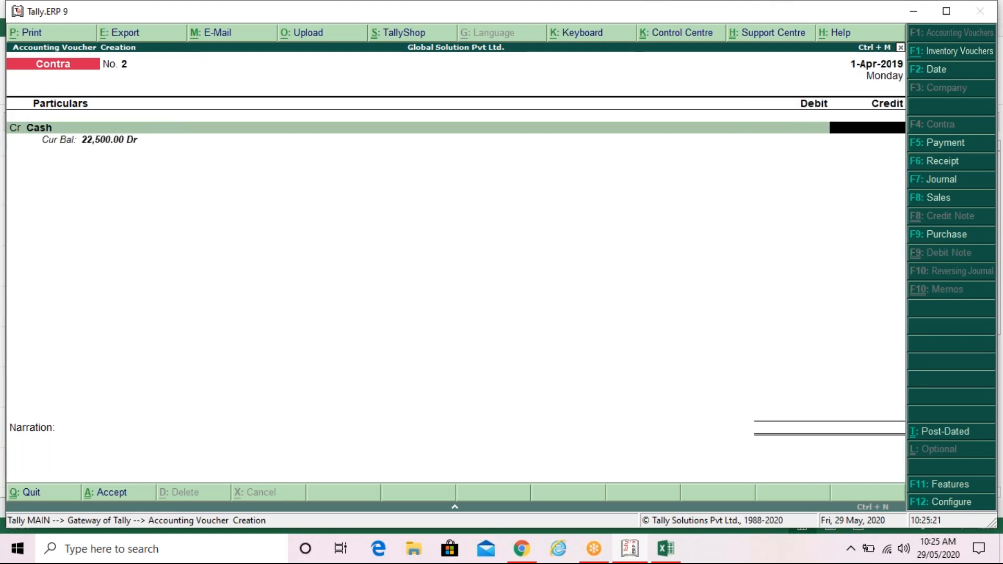
type("5000")
key("Return")
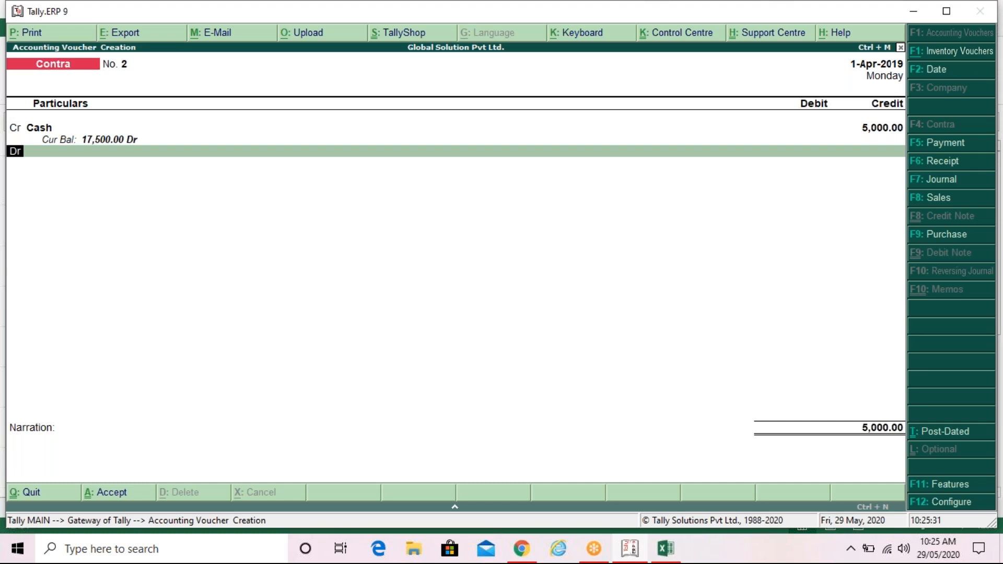
- Add a debit line for the Petty Cash ledger to the Contra voucher
key("Return")
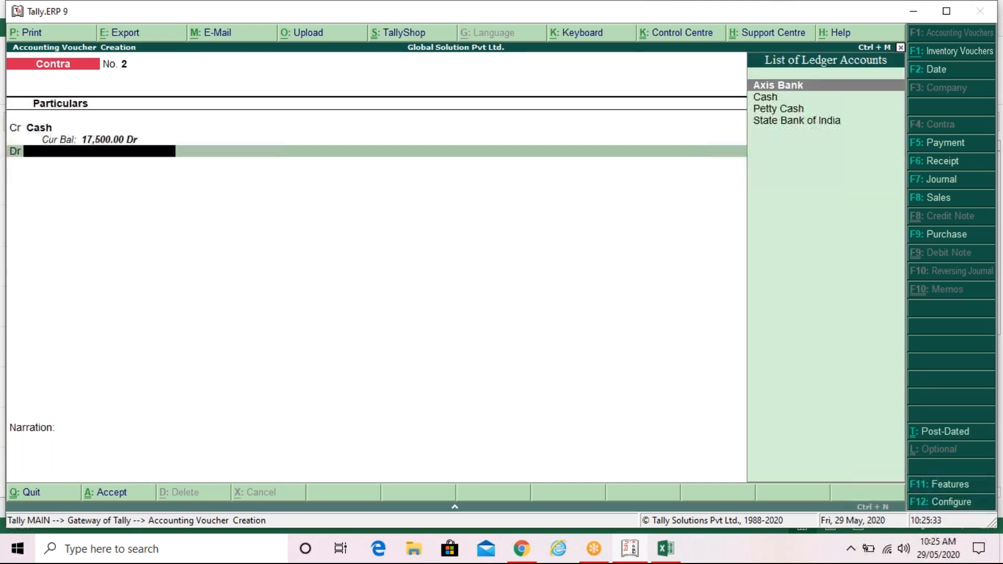
key("Down")
key("Down")
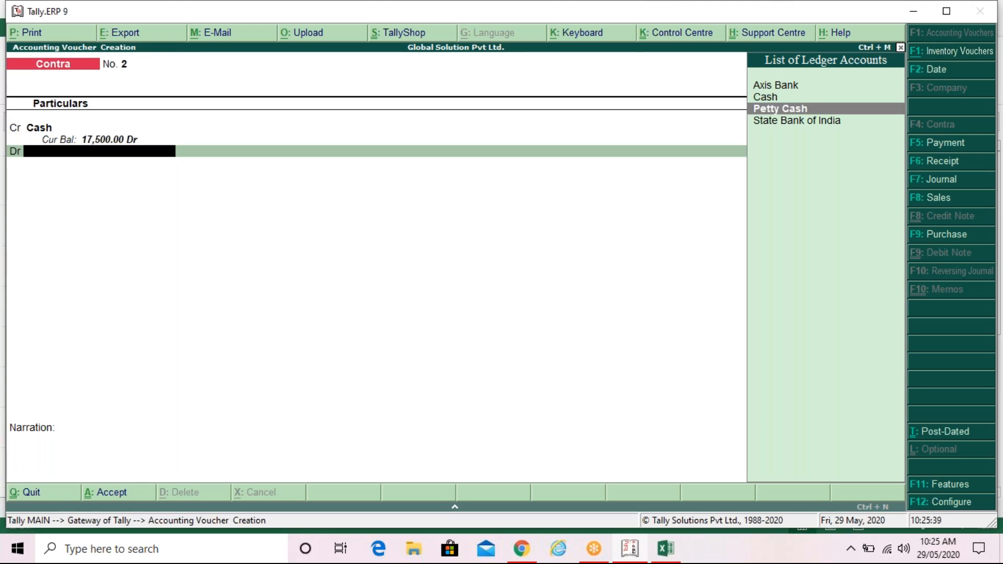
key("Return")
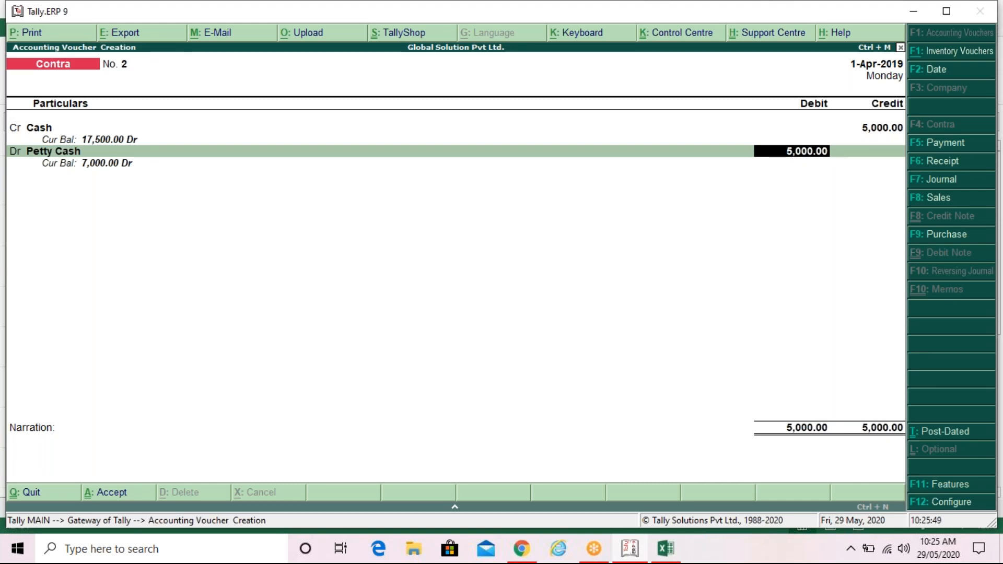
- Review the Petty Cash ledger's group and opening balance from within the voucher, and return to the debit line
key("BackSpace")
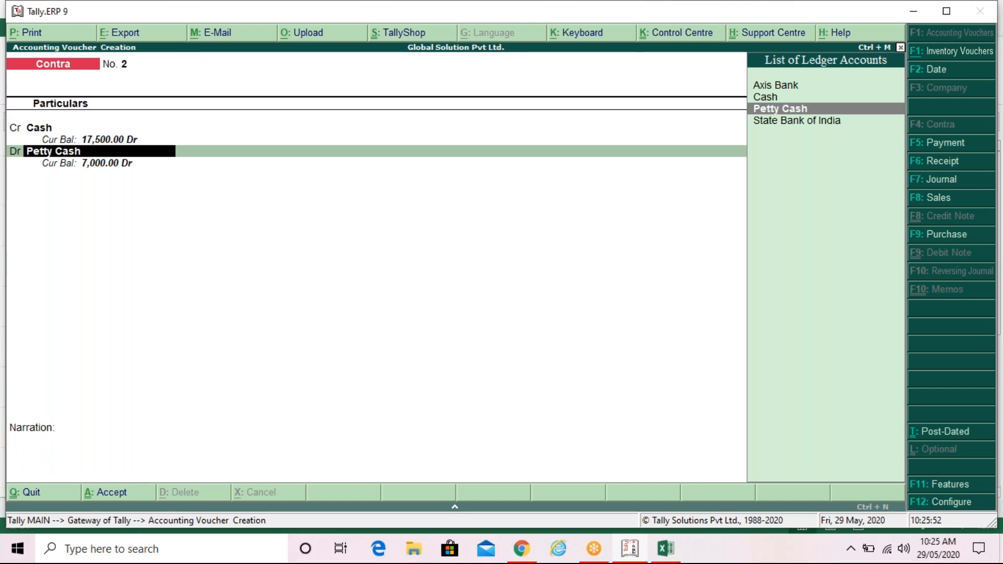
key("ctrl+Return")
key("Return")
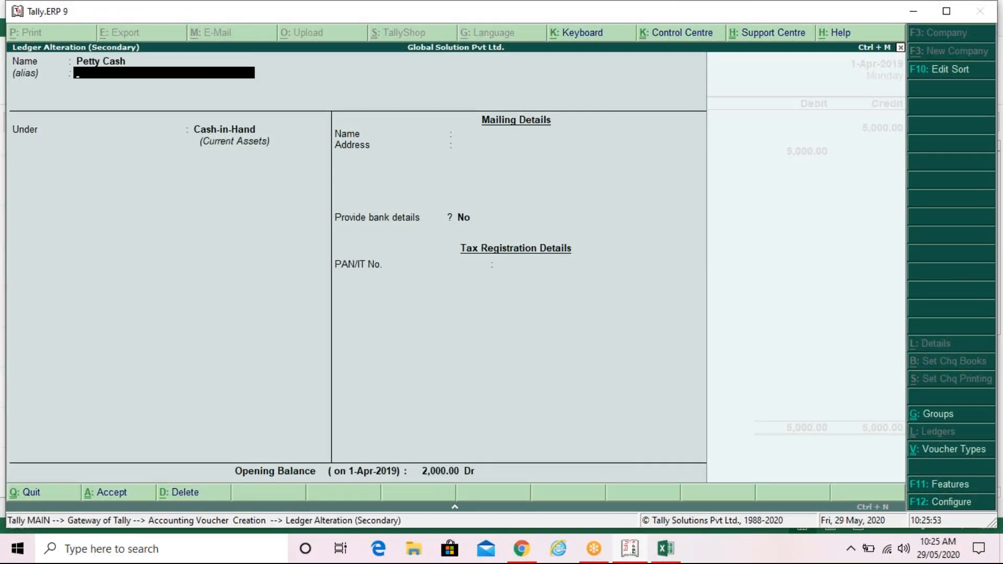
key("Return")
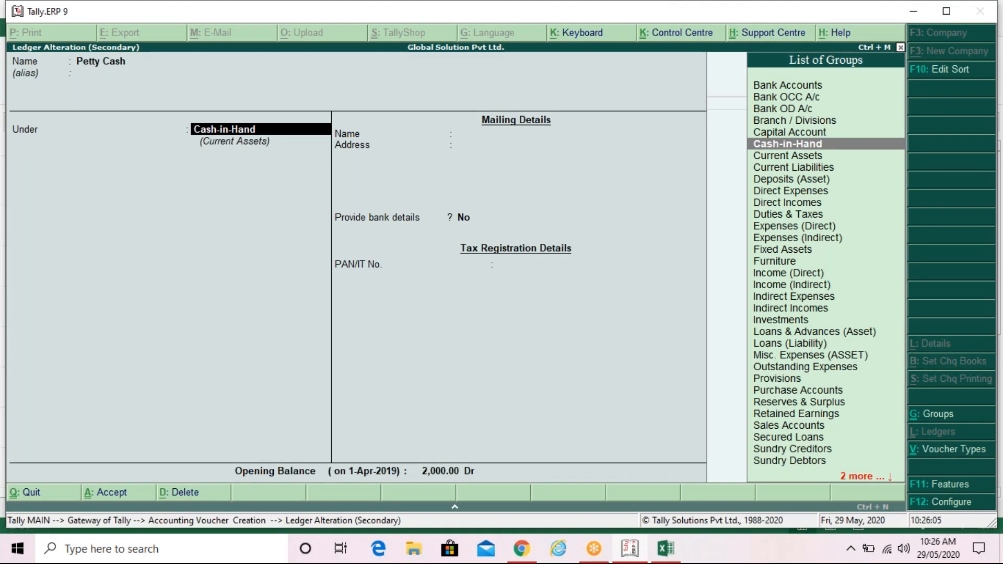
key("Return")
key("Return")
key("Return")
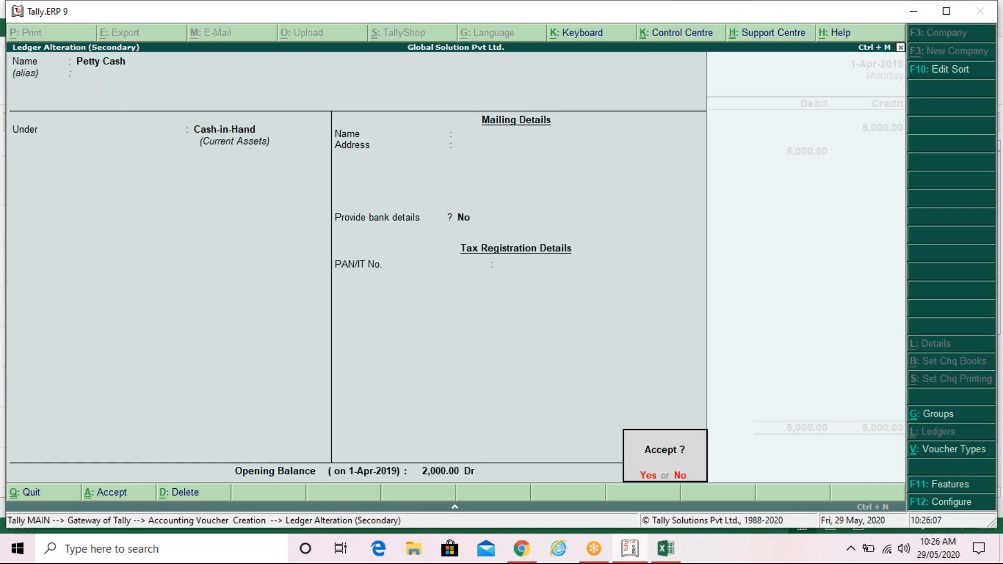
key("Return")
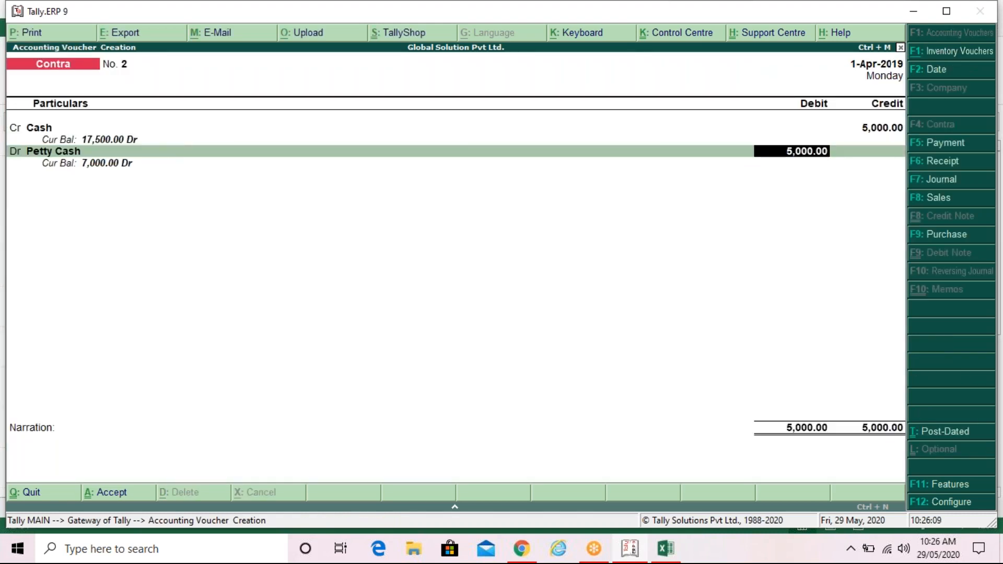
- Accept the 5,000 debit, enter the narration "Being transfer cash to Petty cash." and save the Contra voucher
key("Return")
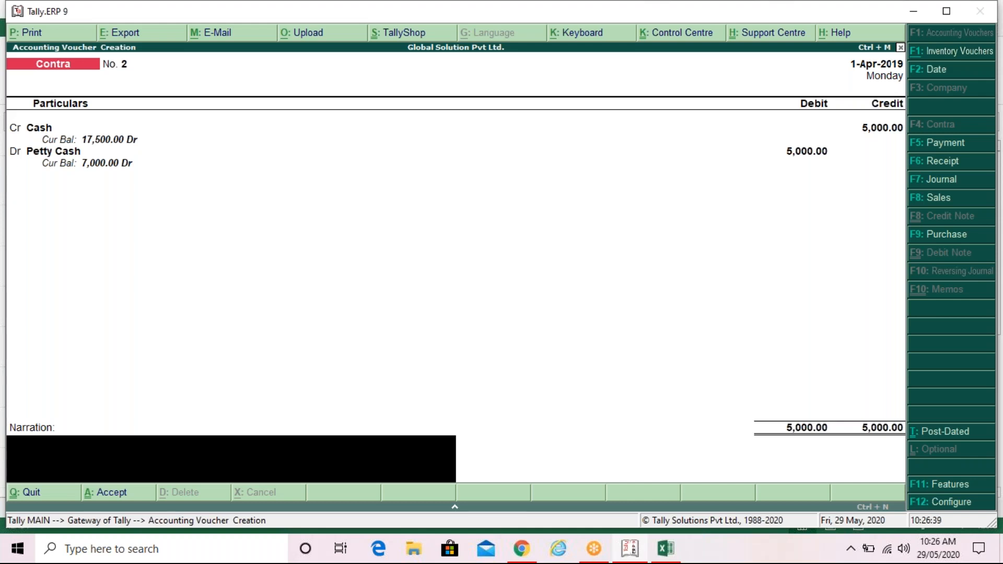
type("Being transfer cas")
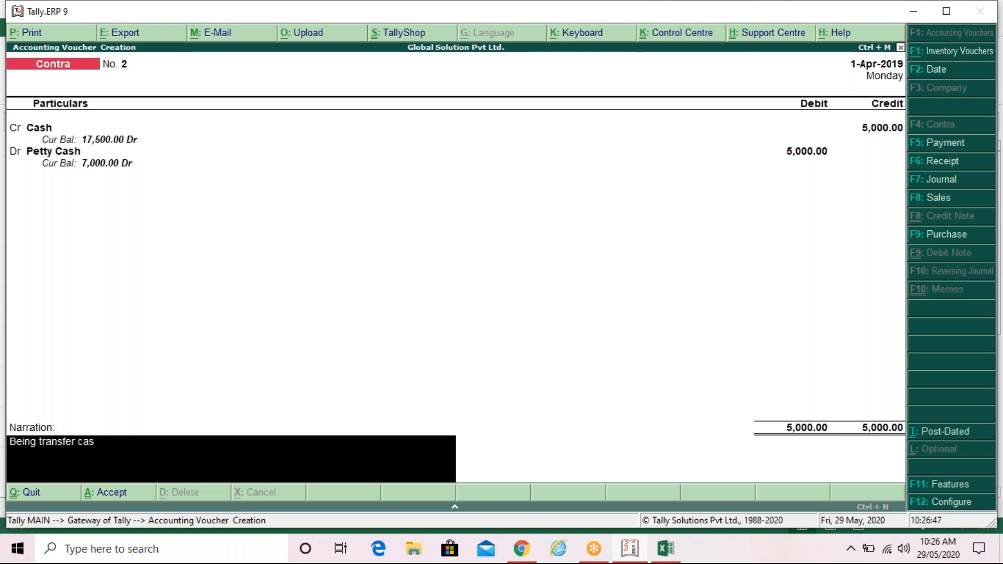
type("h from")
key("BackSpace")
key("BackSpace")
type("o Petty cash.")
key("Return")
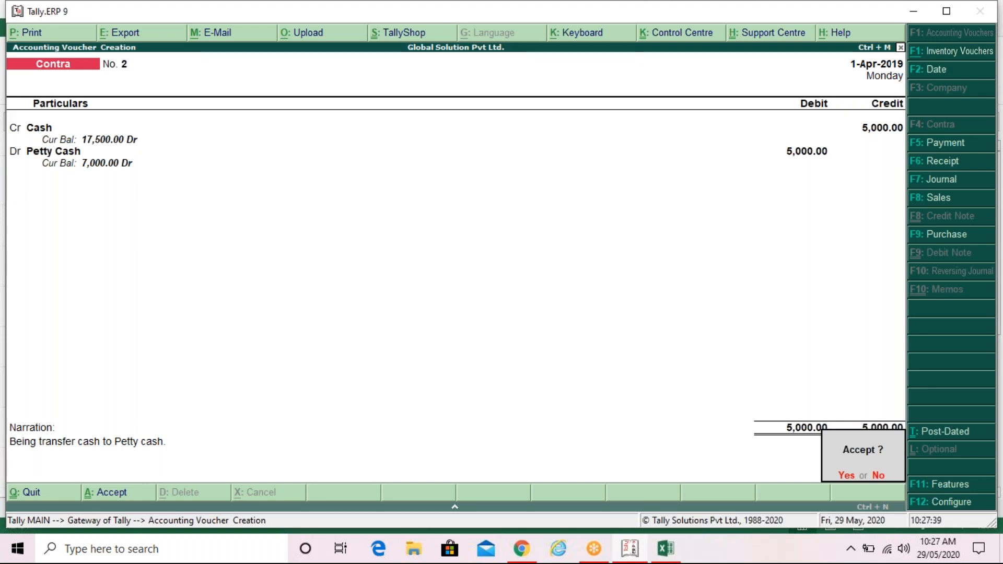
key("y")
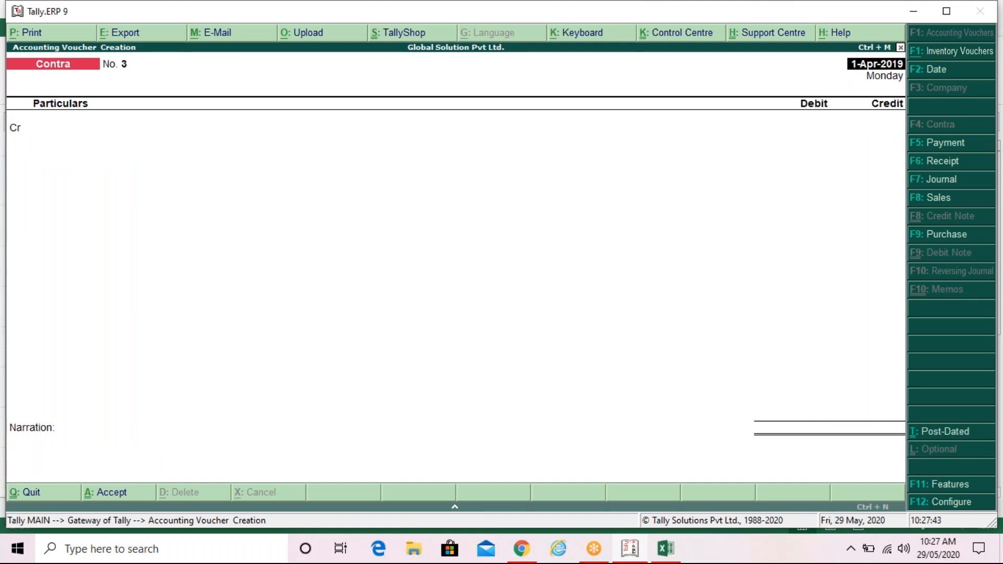
- Leave voucher entry and open the company's Balance Sheet from the Gateway of Tally
key("Escape")
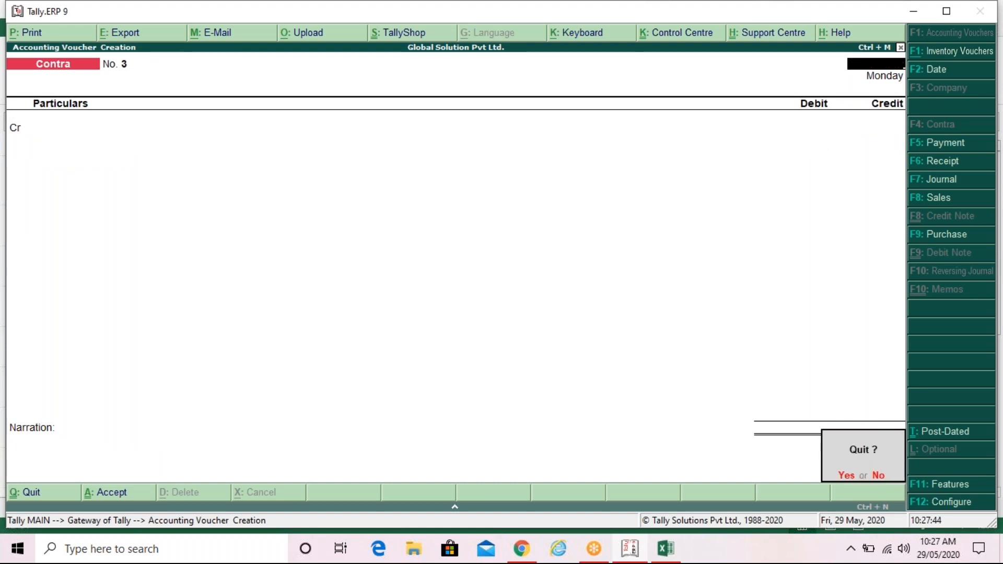
key("y")
key("Escape")
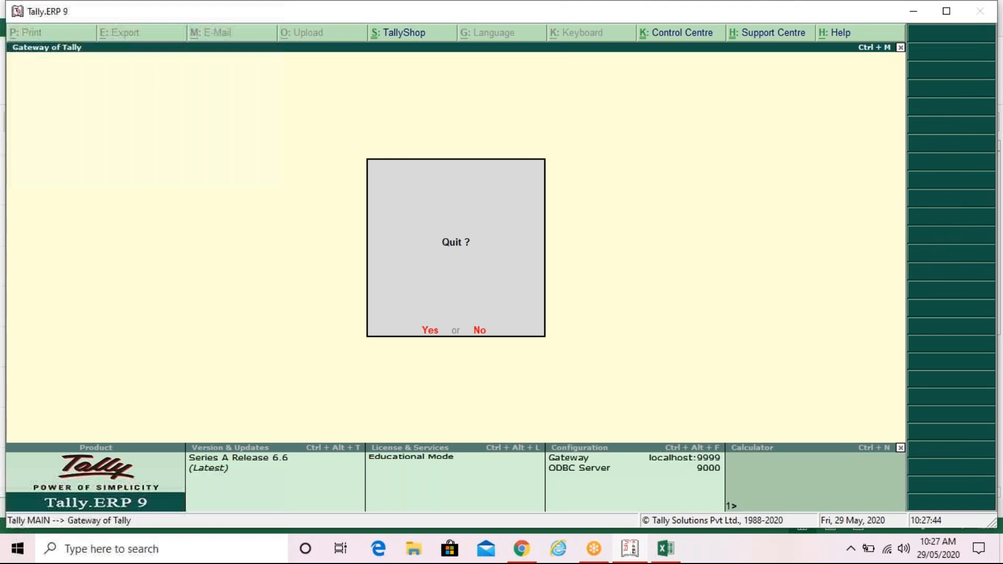
key("n")
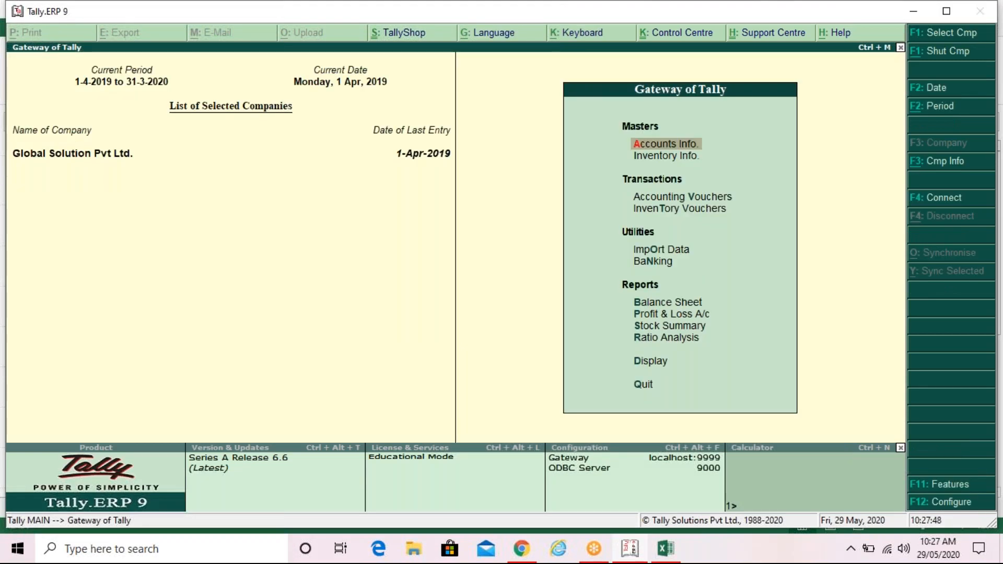
key("b")
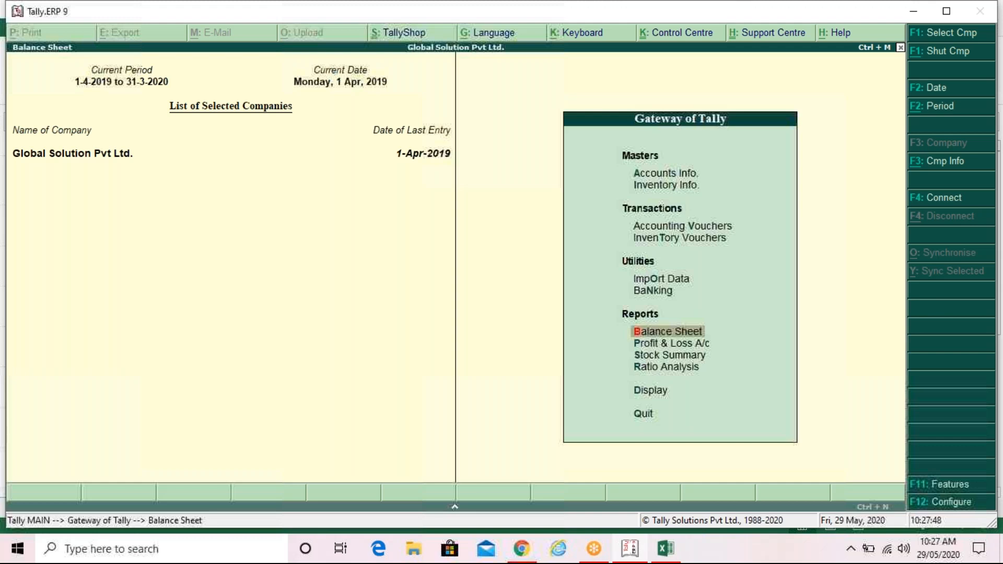
key("Return")
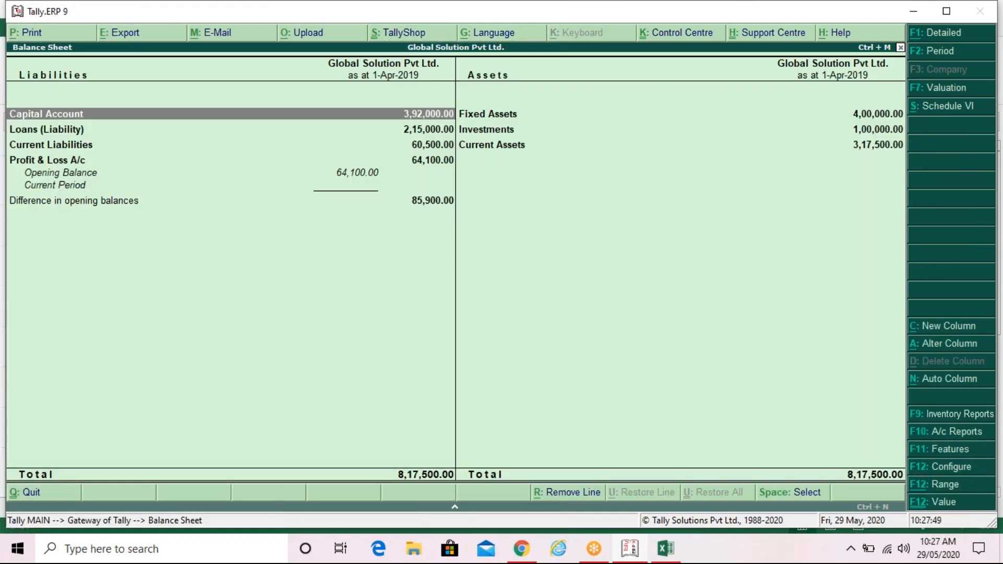
- Leave the Balance Sheet and start a new Payment voucher from the Gateway of Tally
key("alt+F1")
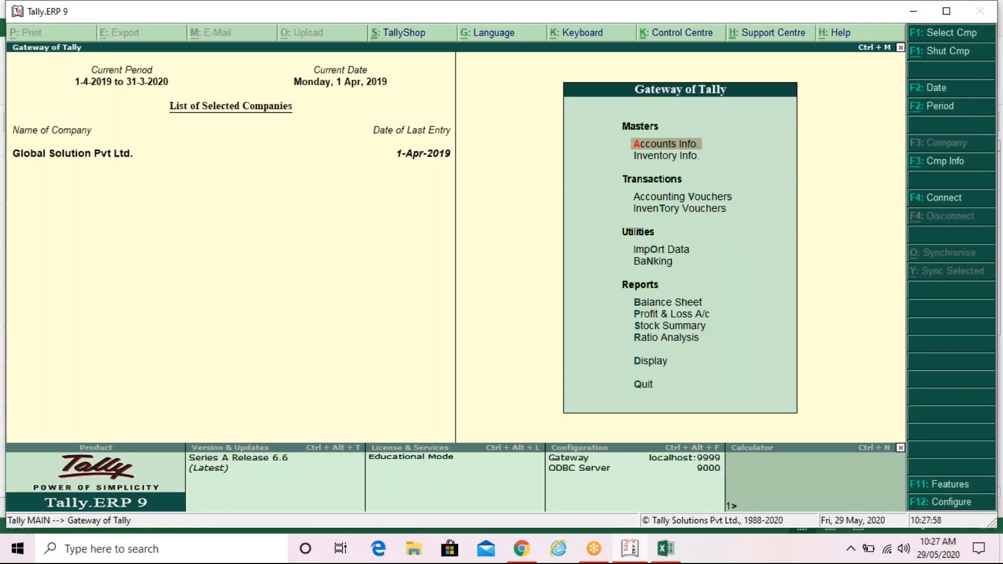
key("Down")
key("Down")
key("Down")
key("Up")
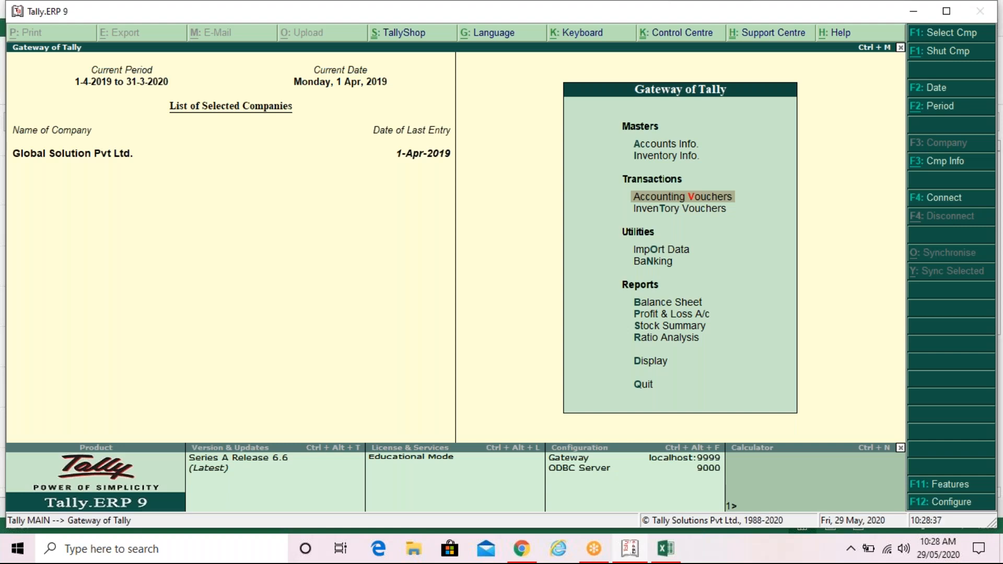
key("Return")
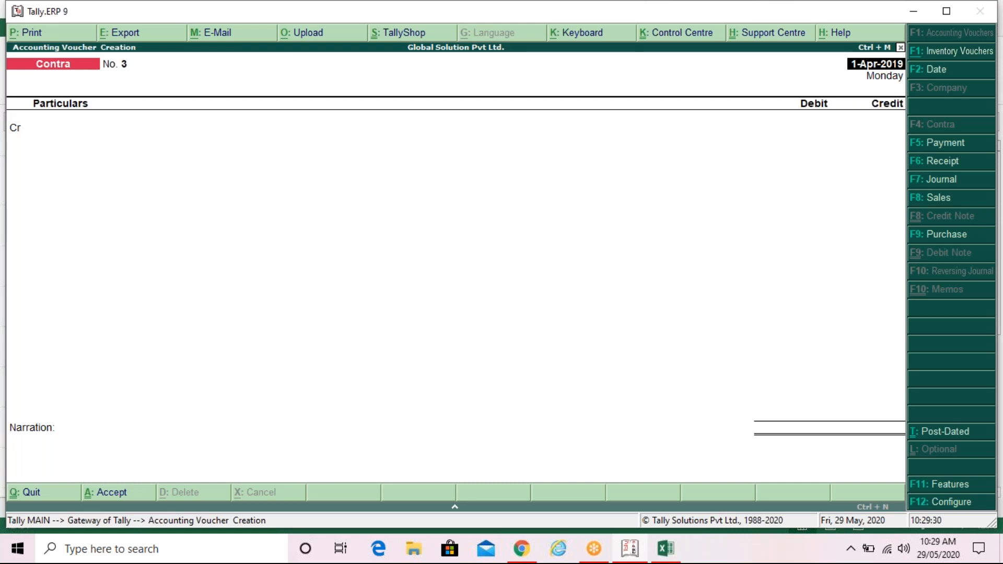
key("F5")
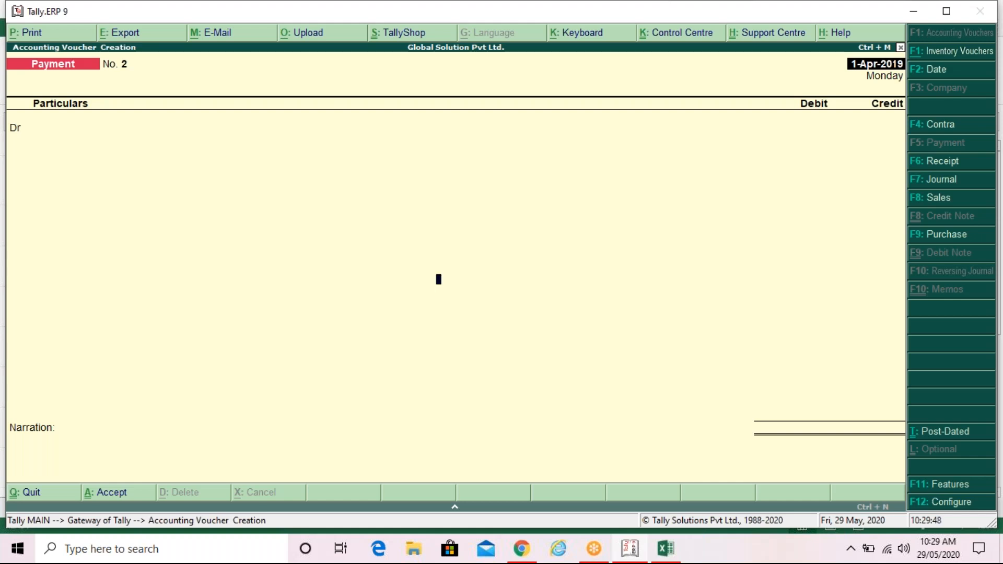
- Set the Payment voucher's date to 1-May-2019
key("F2")
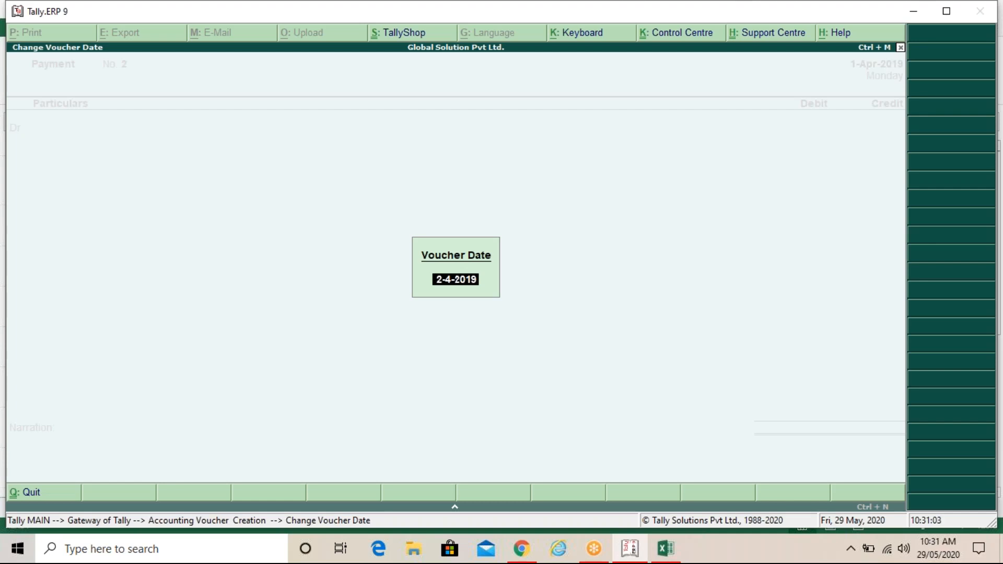
type("3/4")
key("BackSpace")
key("BackSpace")
key("BackSpace")
type("1,5")
key("BackSpace")
key("BackSpace")
type("/5")
key("Return")
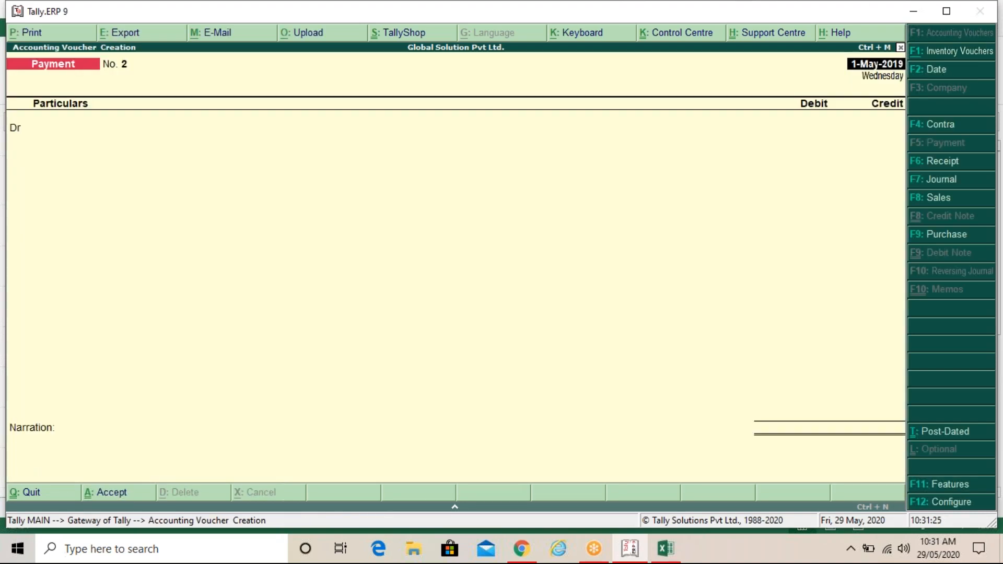
- Try changing the Payment voucher's date to 2-May-2019 and to 31-May-2019
key("F2")
type("2/5")
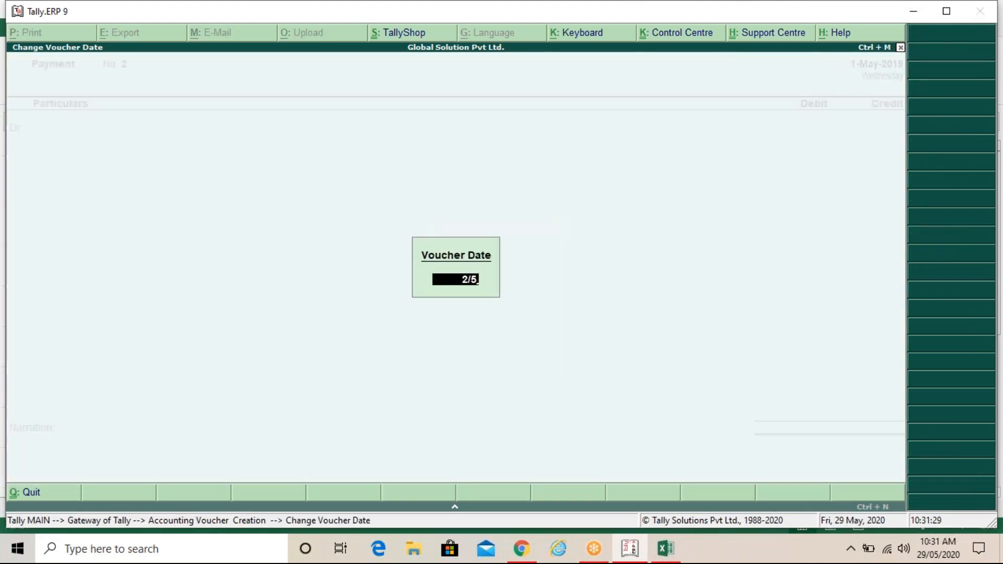
key("Return")
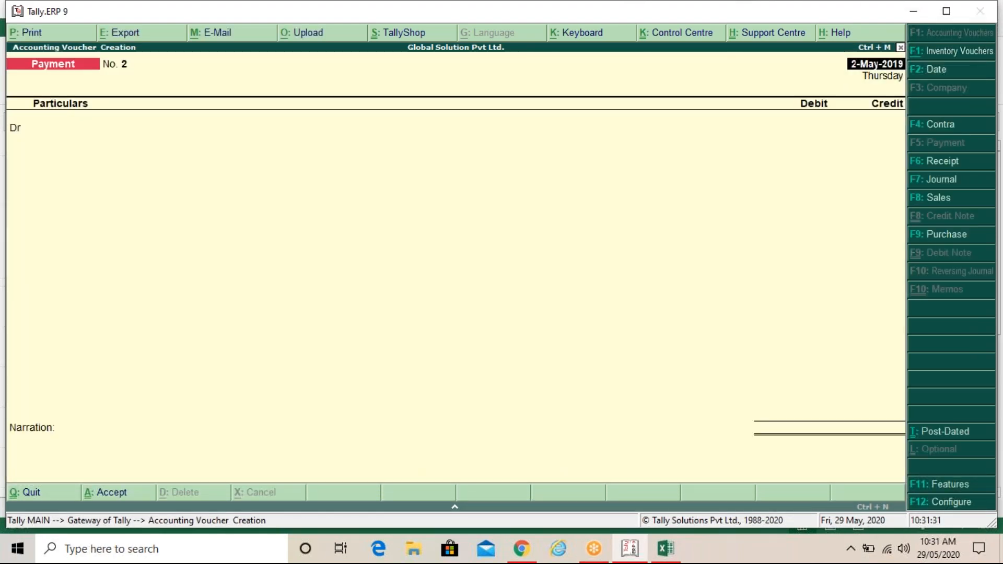
key("F2")
type("31/")
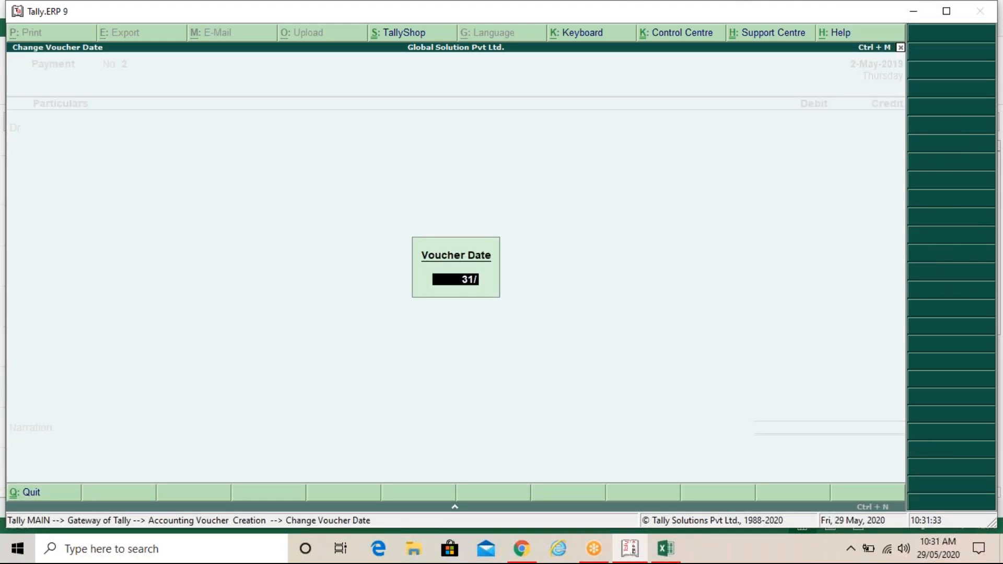
type("5")
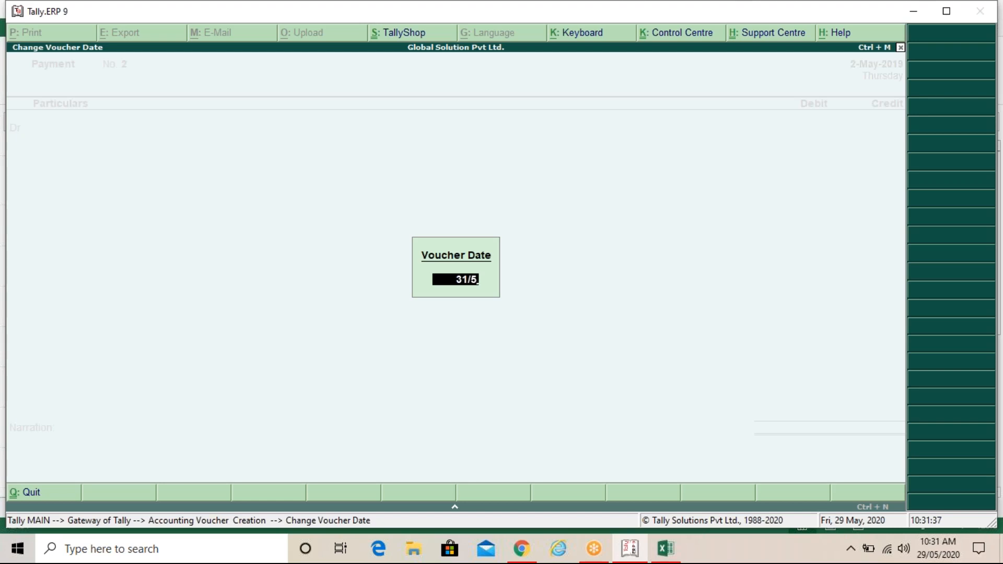
key("Return")
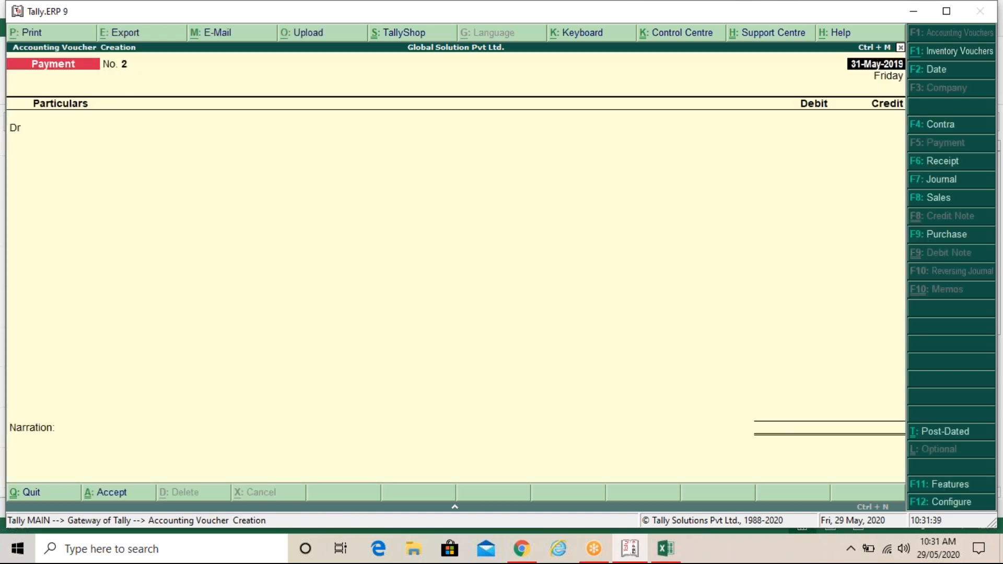
key("F2")
type("30")
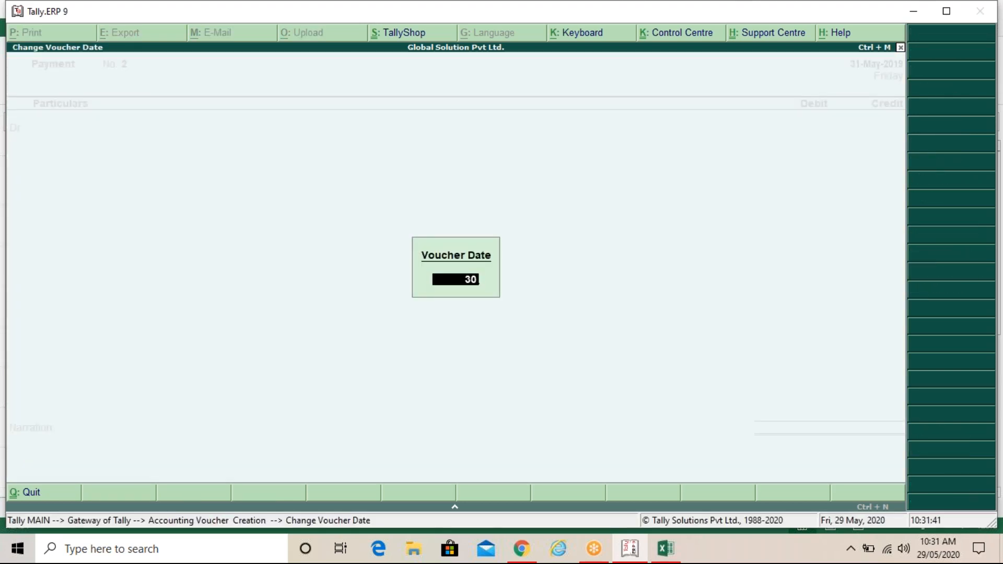
type("/5")
key("Escape")
key("Escape")
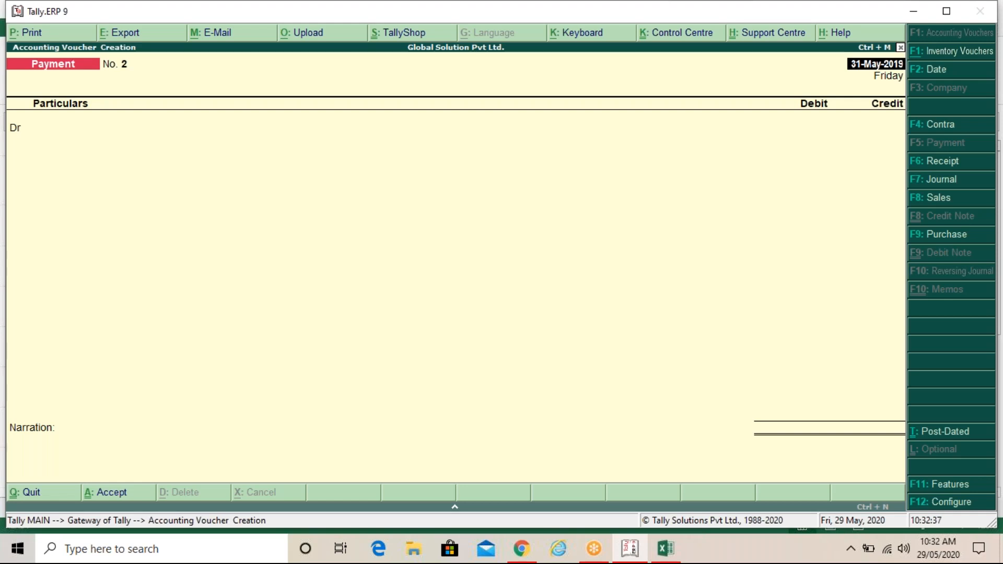
- Set the Payment voucher's date to 2-Apr-2019 and move on to the debit ledger line
key("F2")
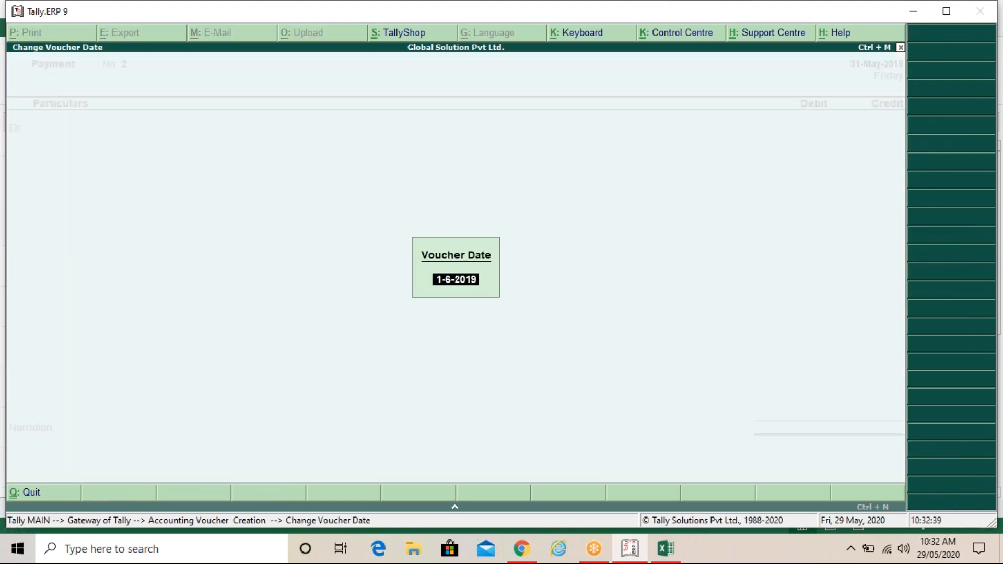
type("2/4")
key("Return")
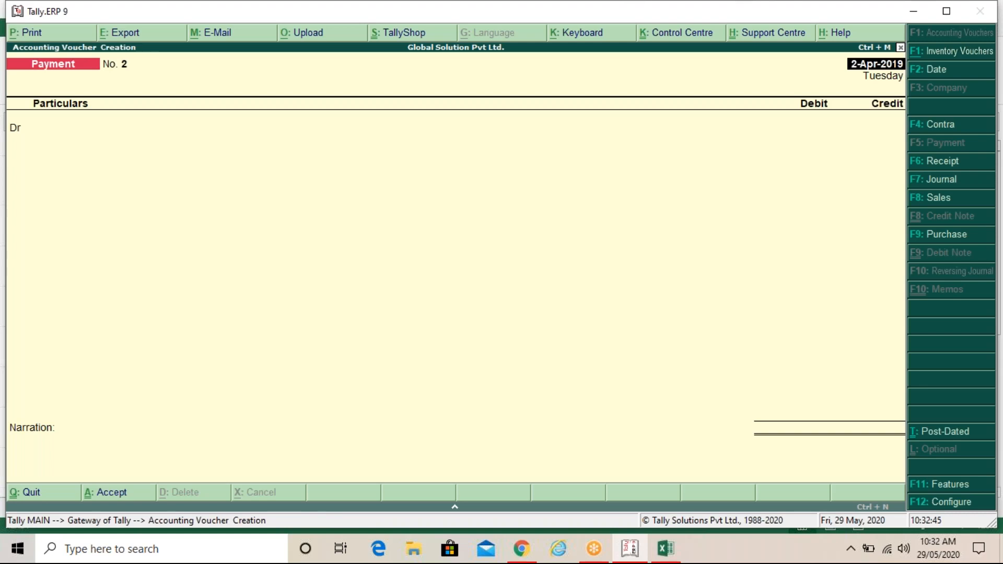
key("Return")
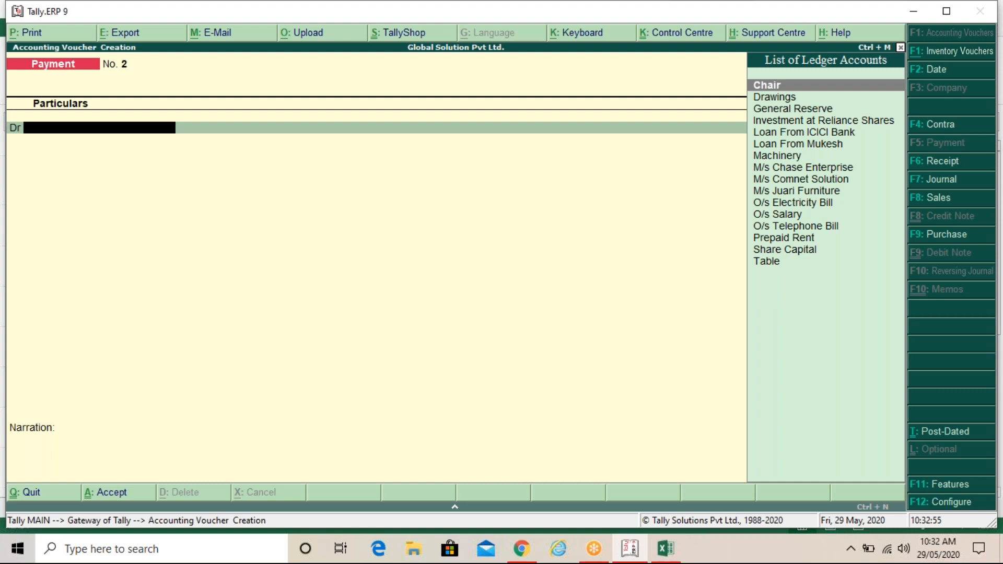
type("C")
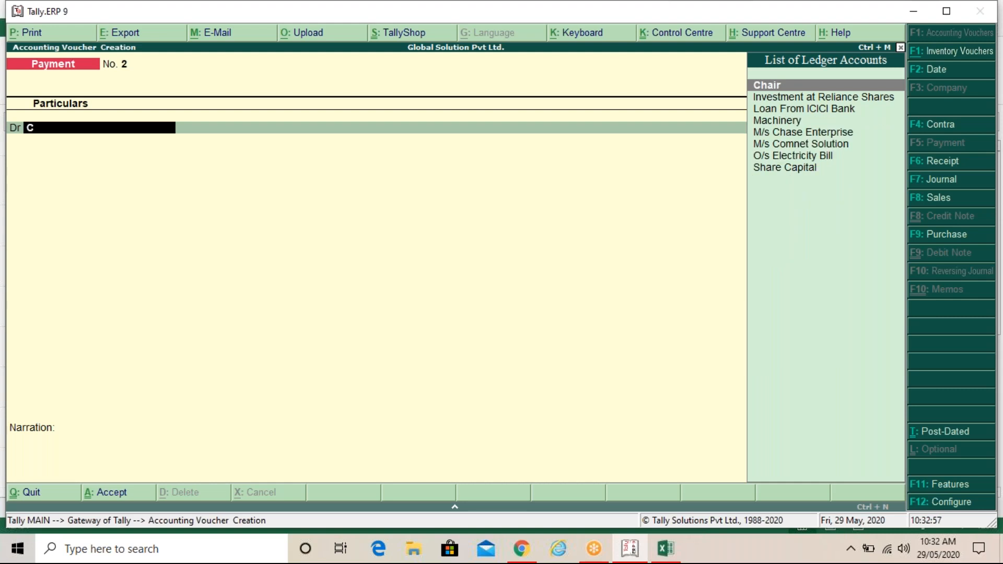
key("BackSpace")
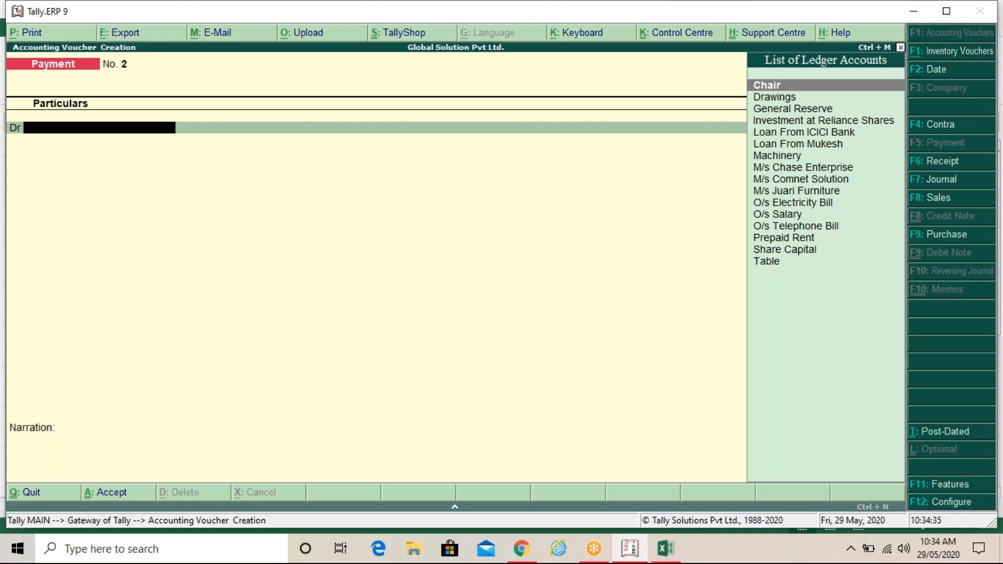
key("F2")
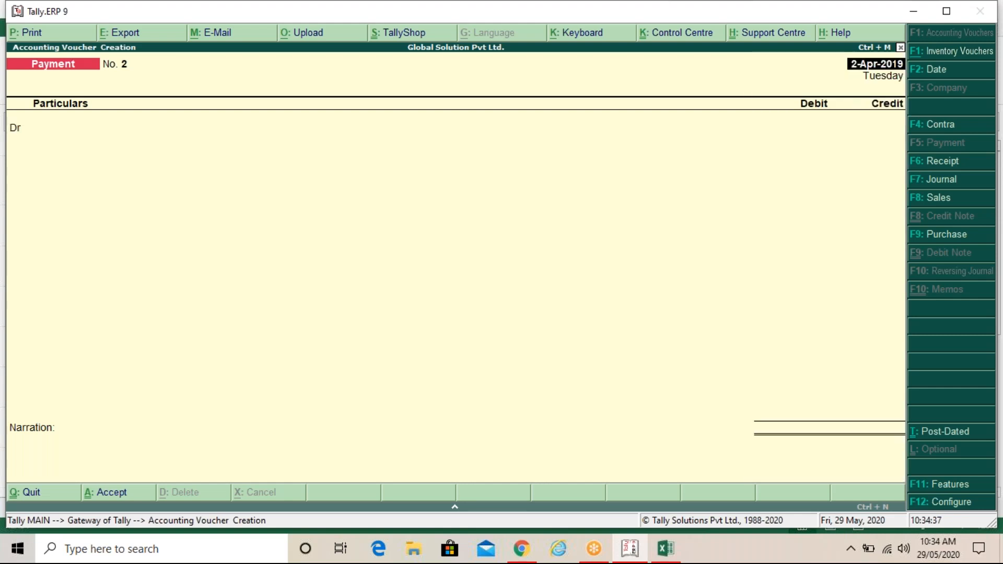
key("Return")
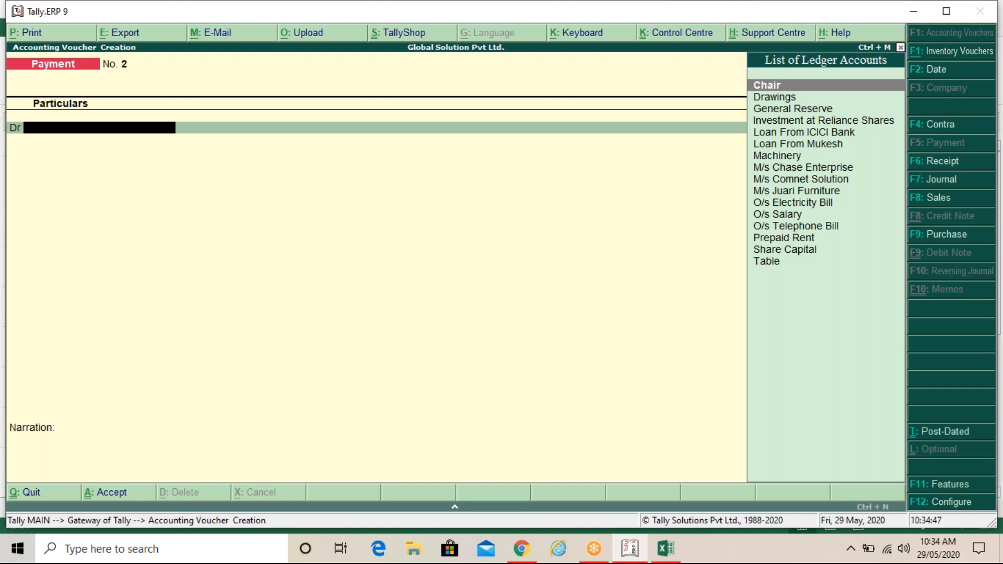
- Start creating a new ledger named Commission from the Payment voucher's debit line, leaving the alias blank
key("alt+c")
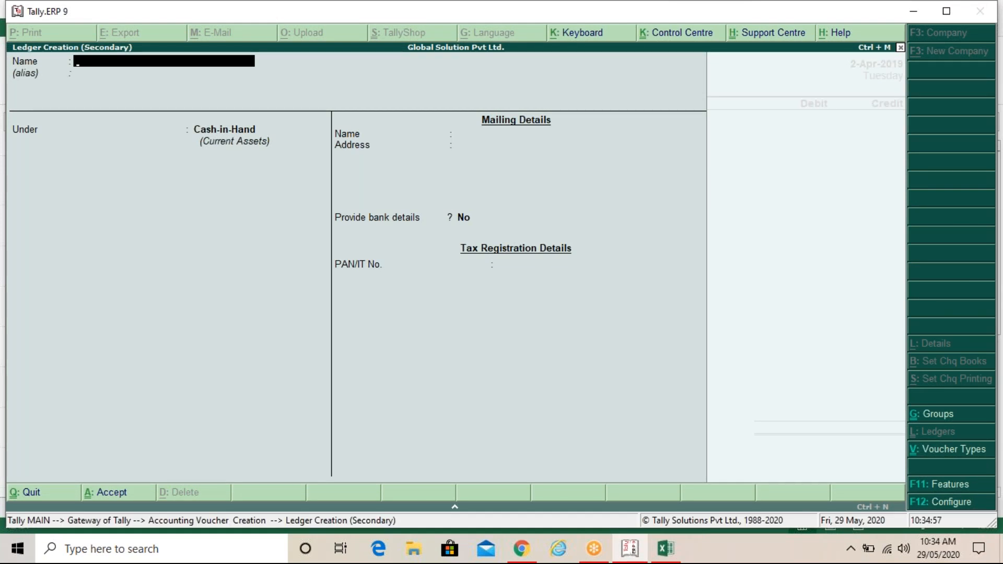
type("Commission")
key("Return")
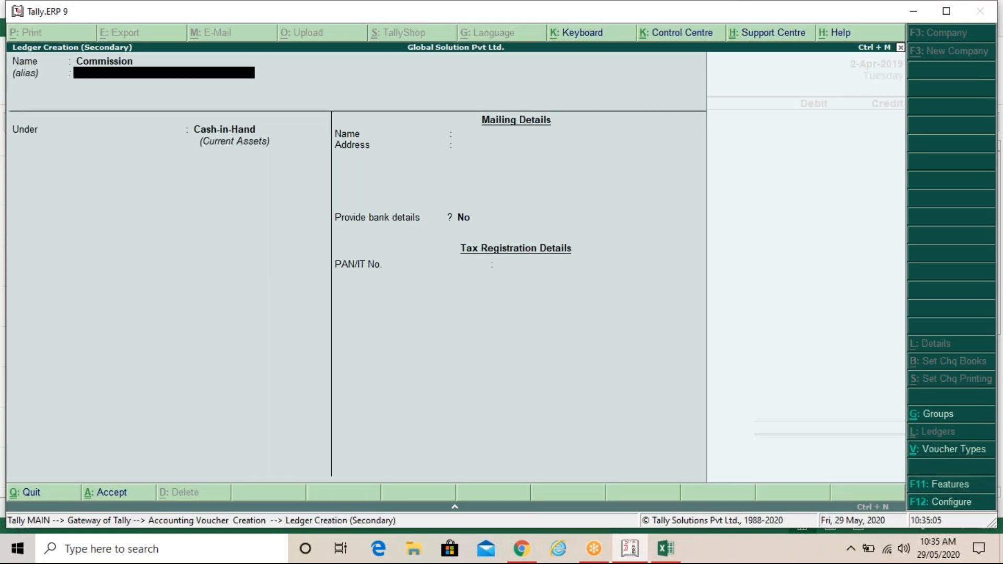
key("Return")
key("BackSpace")
key("Return")
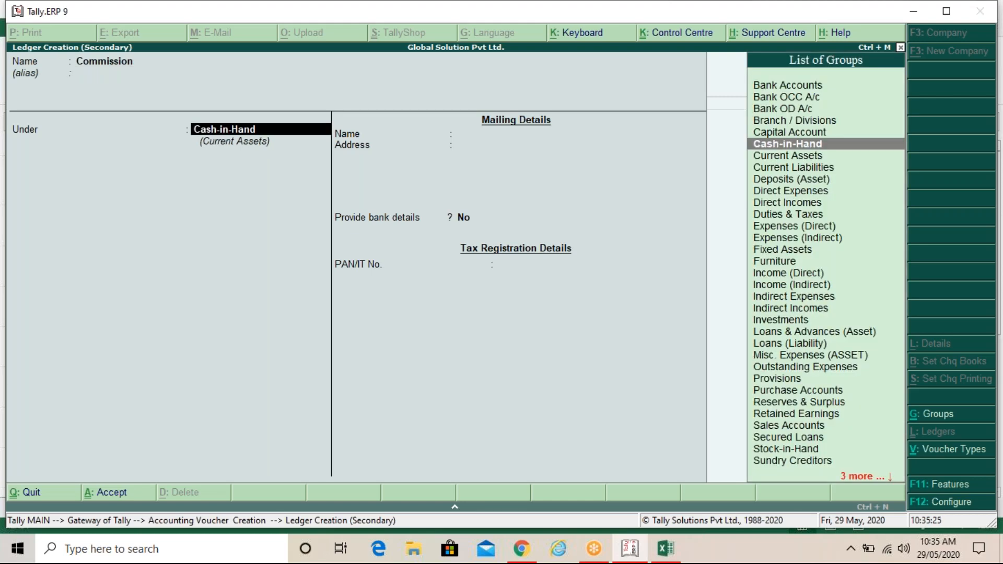
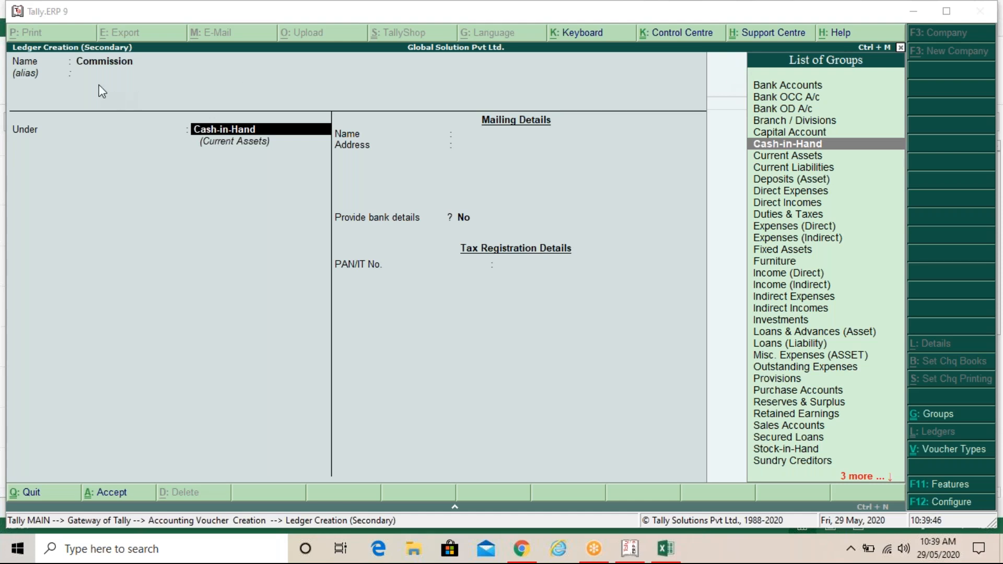
- Place the Commission ledger under Indirect Expenses, keep inventory values and bank details at No, and save it
left_click(99, 66)
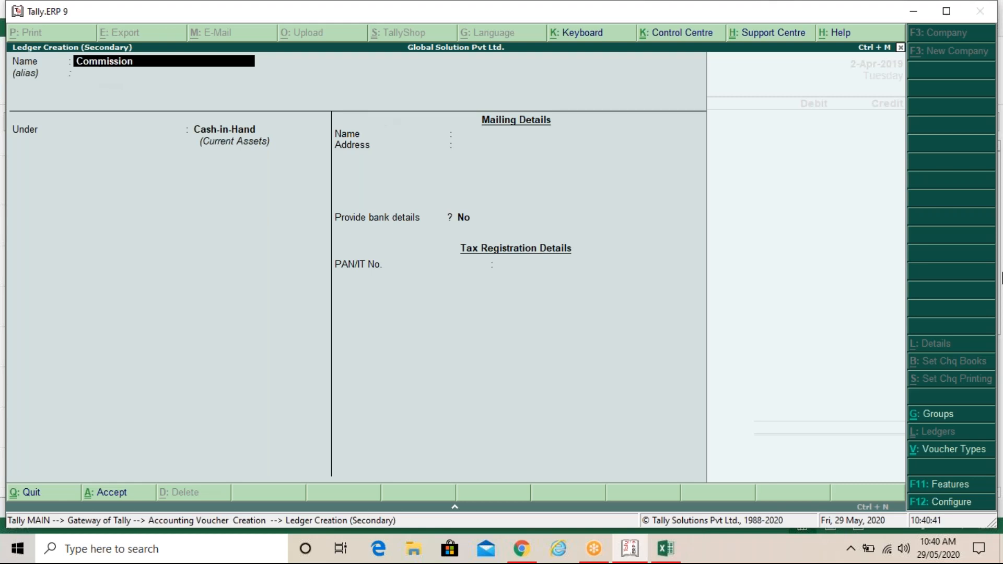
key("Return")
key("Return")
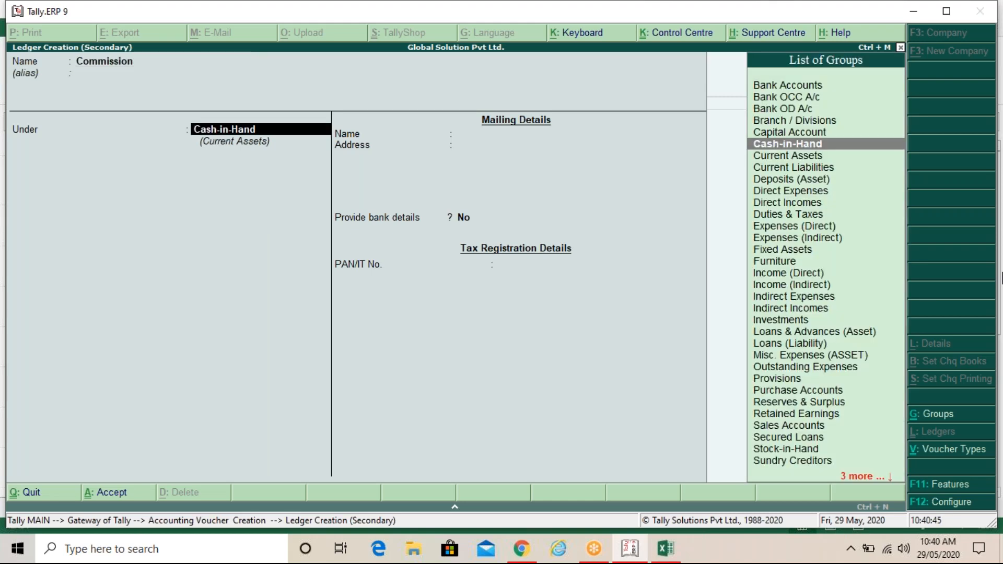
type("I")
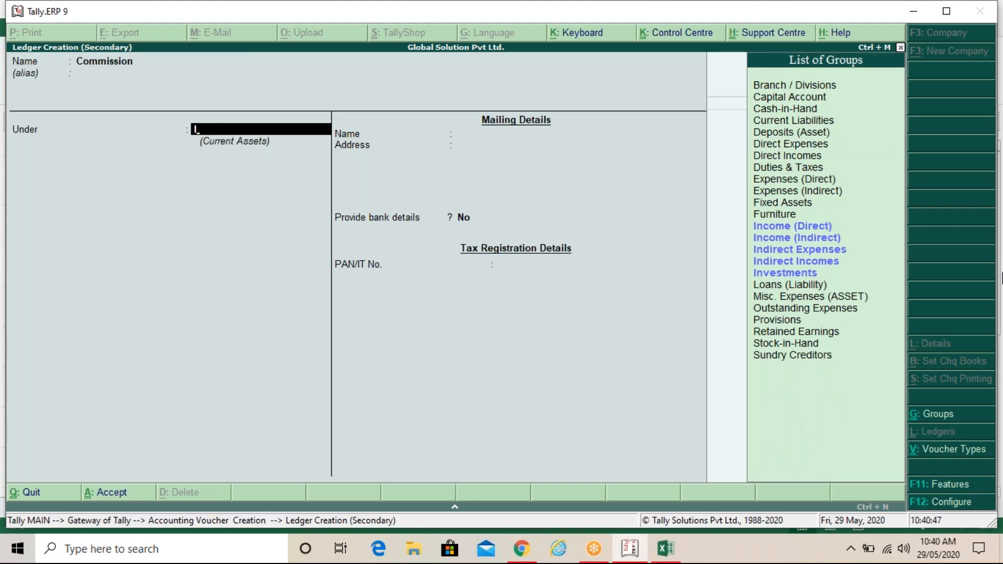
key("Down")
key("Down")
key("Down")
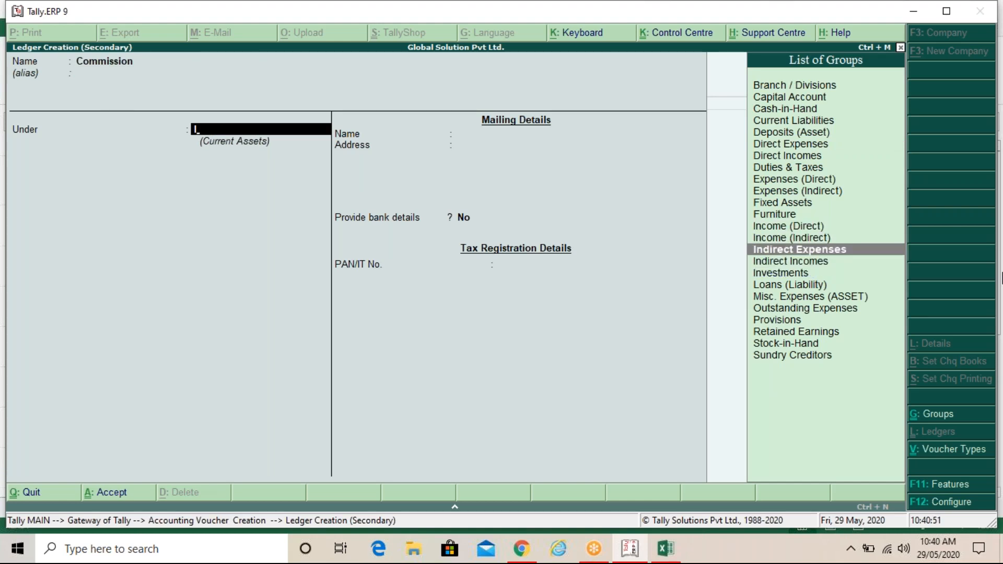
key("Return")
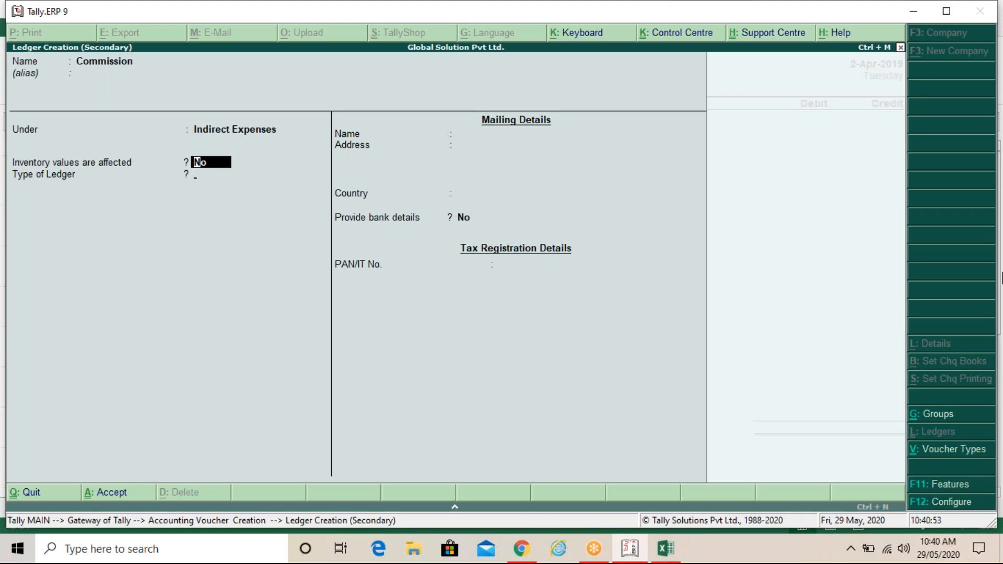
key("Return")
key("Return")
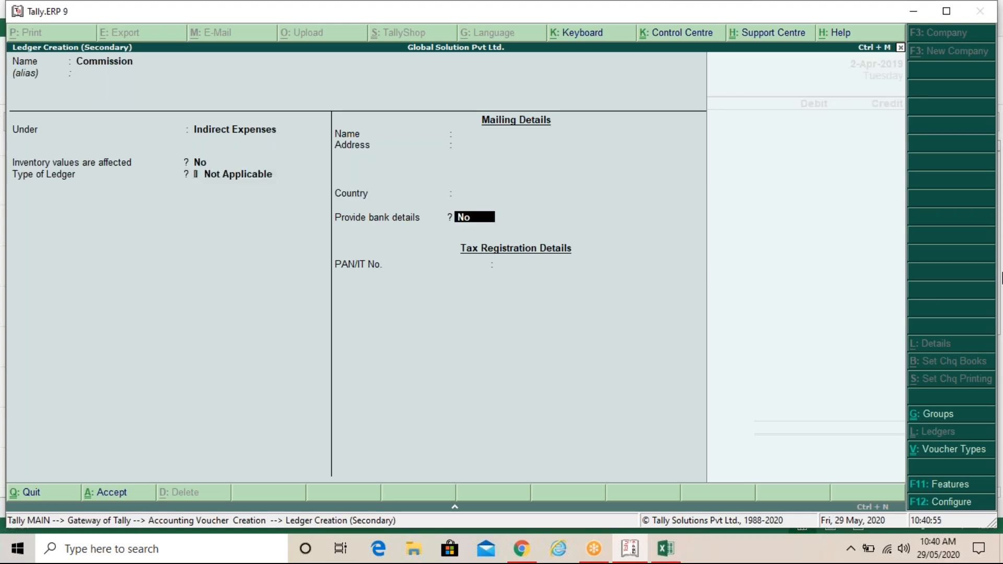
key("Return")
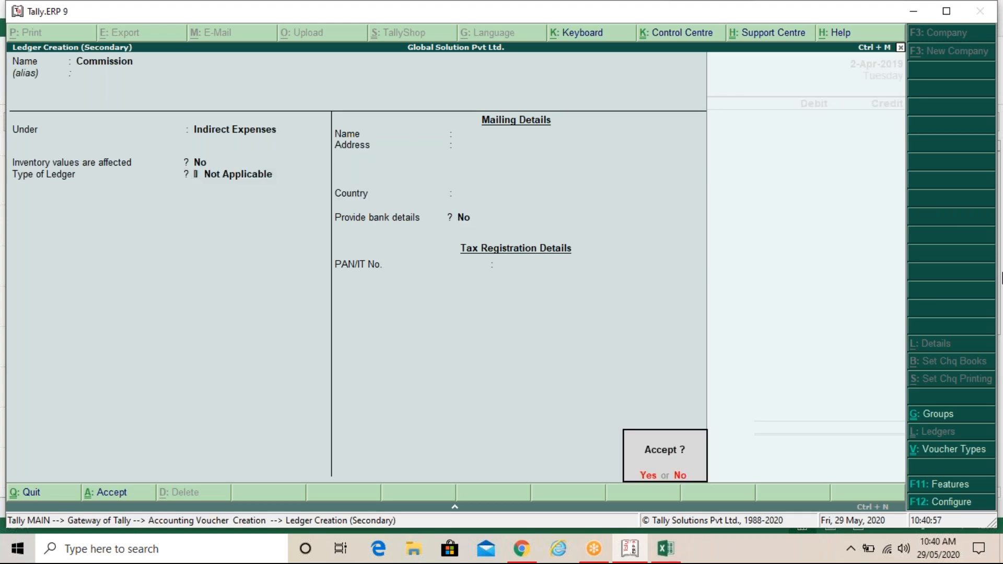
key("Return")
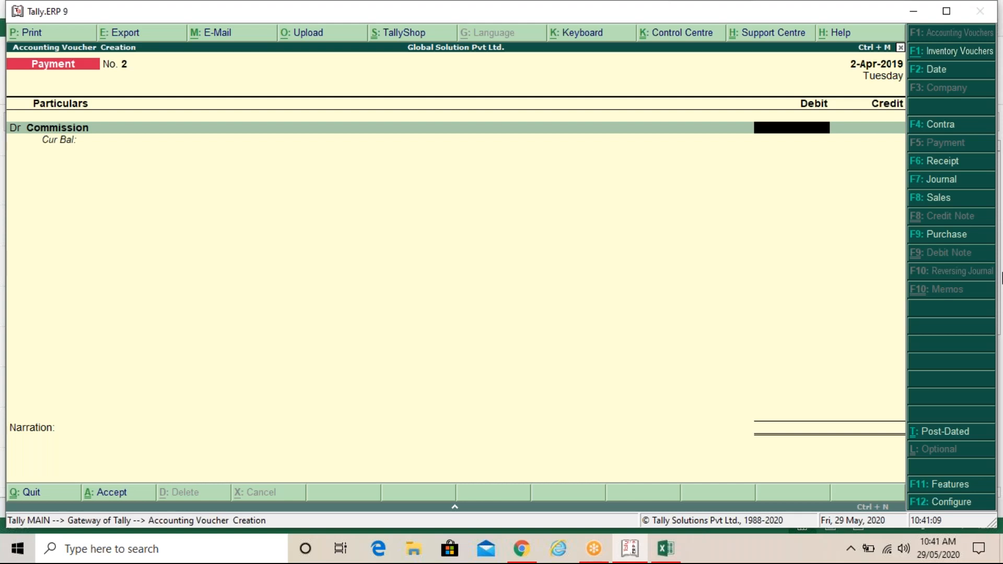
- Debit Commission with 5,000 and credit Axis Bank with the same amount, proceeding to its bank allocations
type("5000")
key("Return")
key("Return")
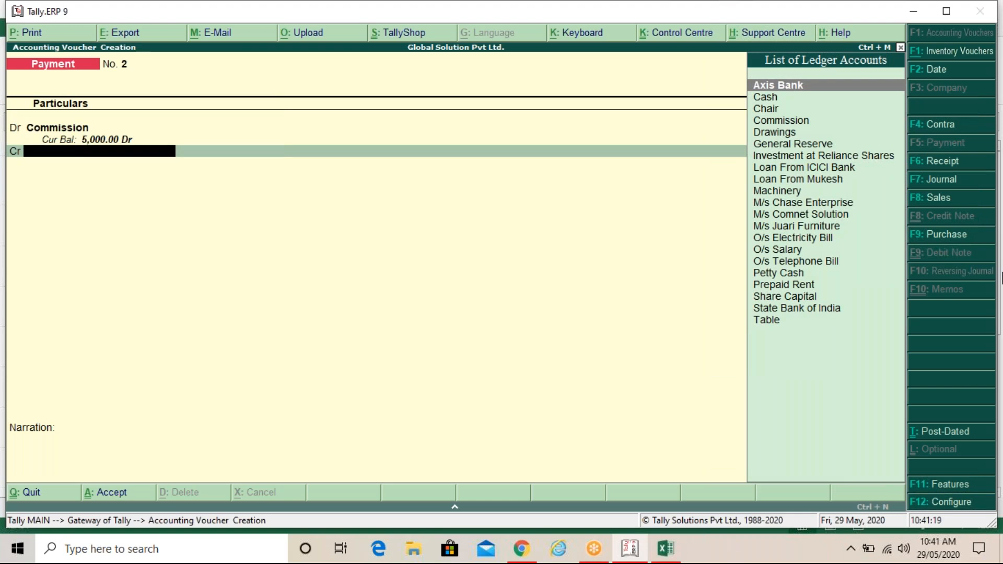
key("Return")
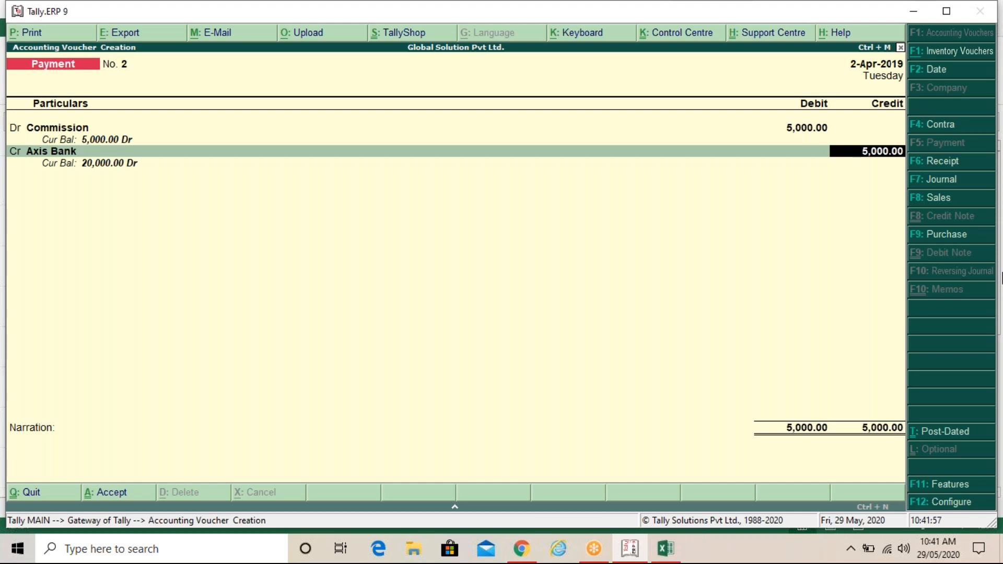
key("Return")
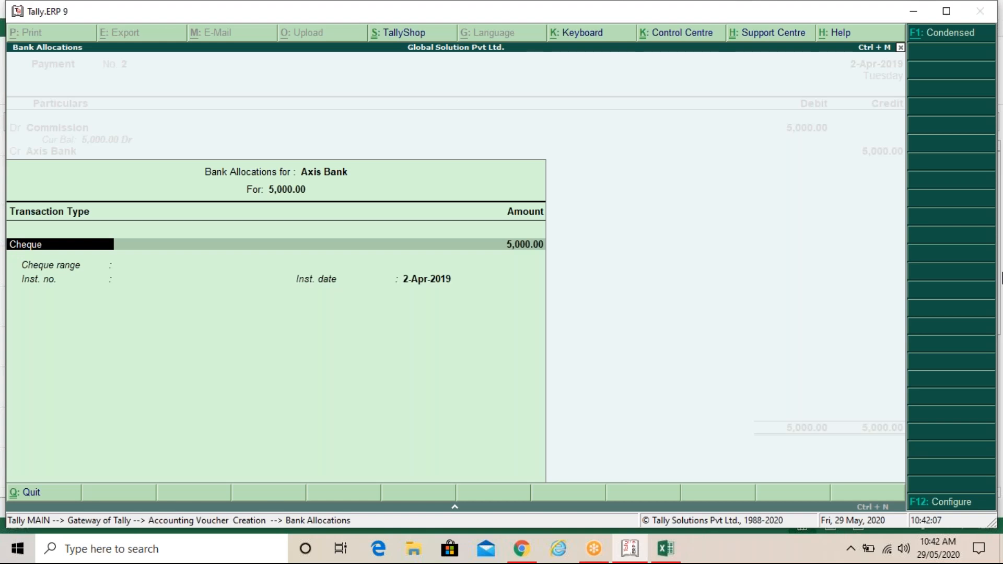
- Allocate the 5,000 Axis Bank payment as a cheque with range Not Applicable, instrument number 00501 and date 2-Apr-2019
key("Return")
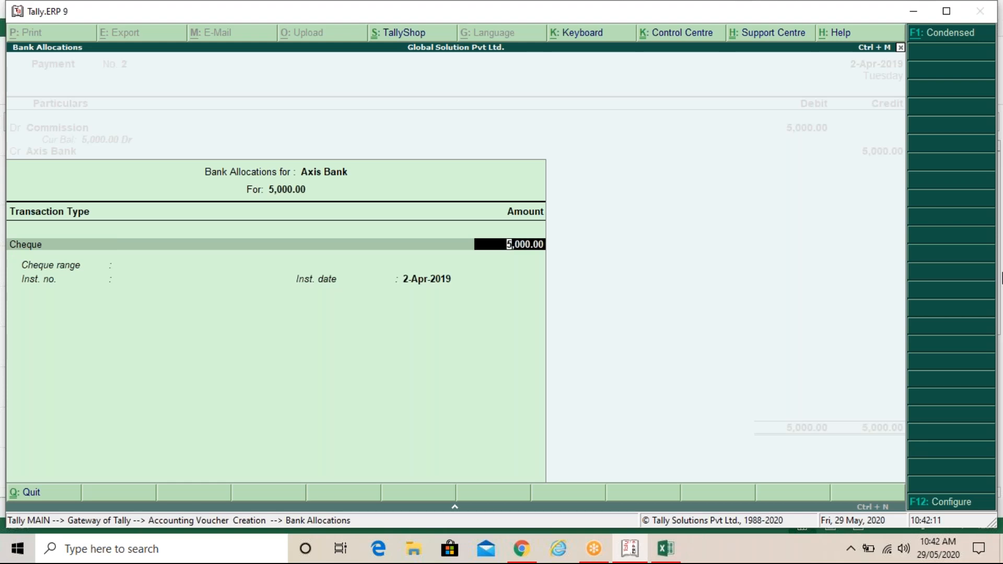
key("Return")
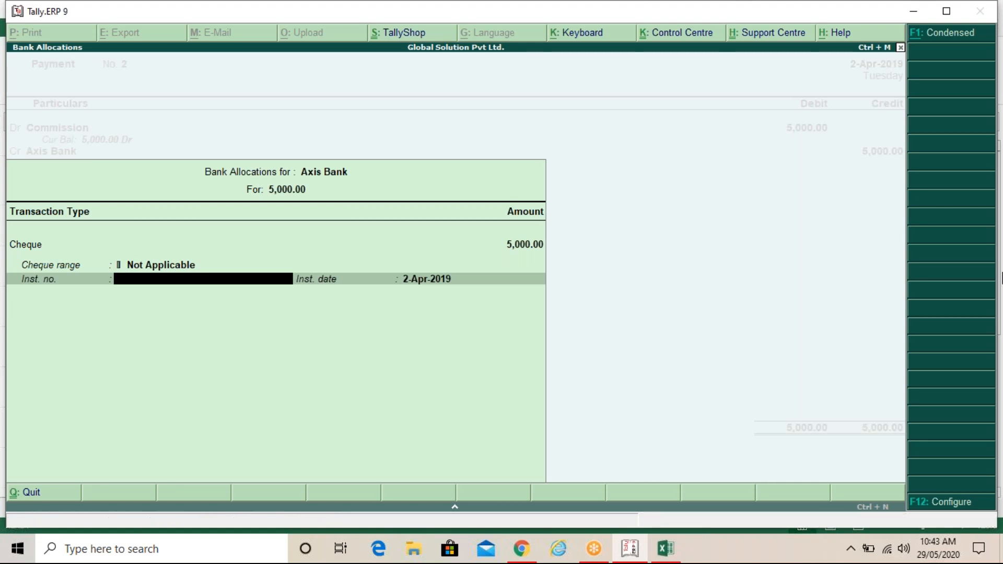
type("00501")
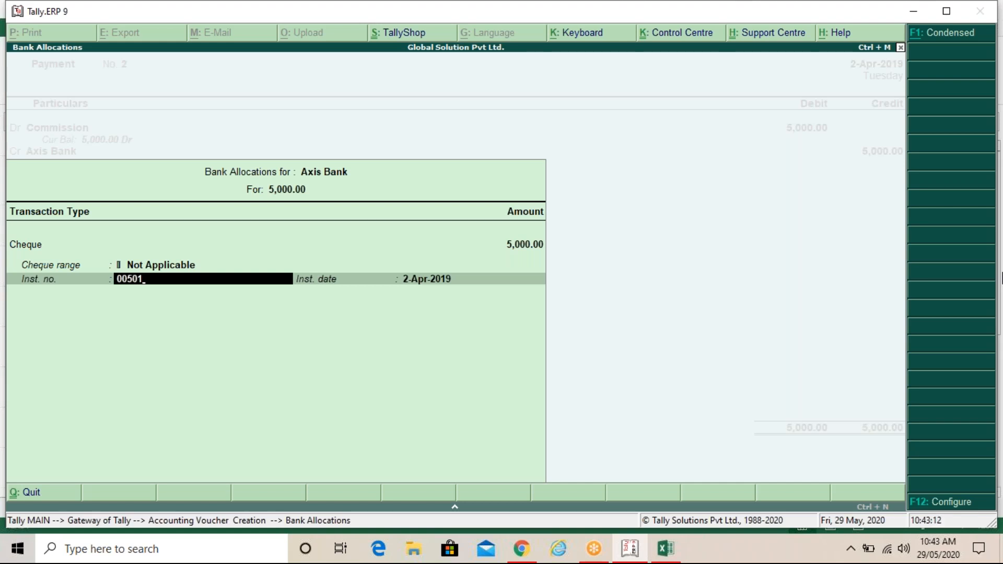
key("Return")
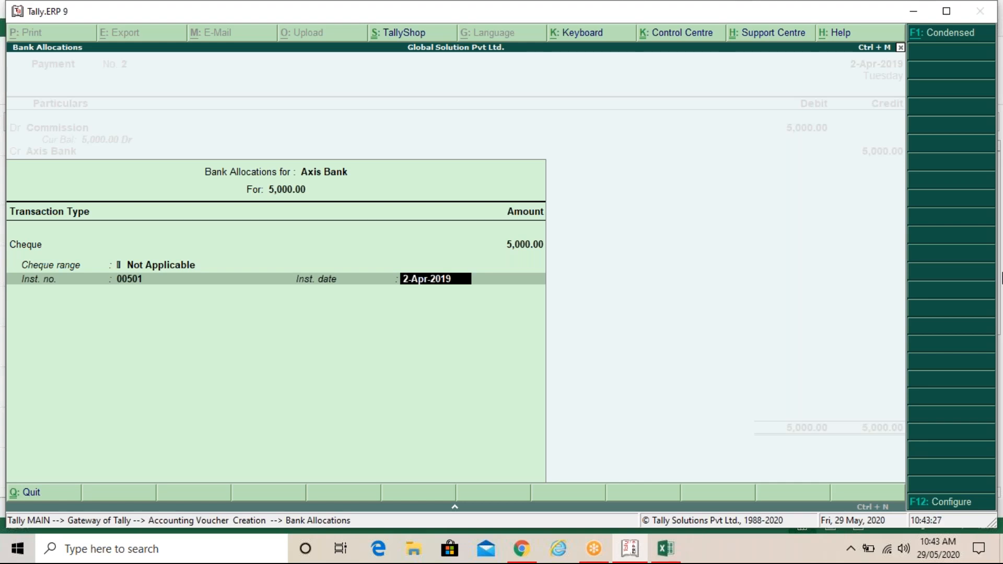
key("Return")
key("Return")
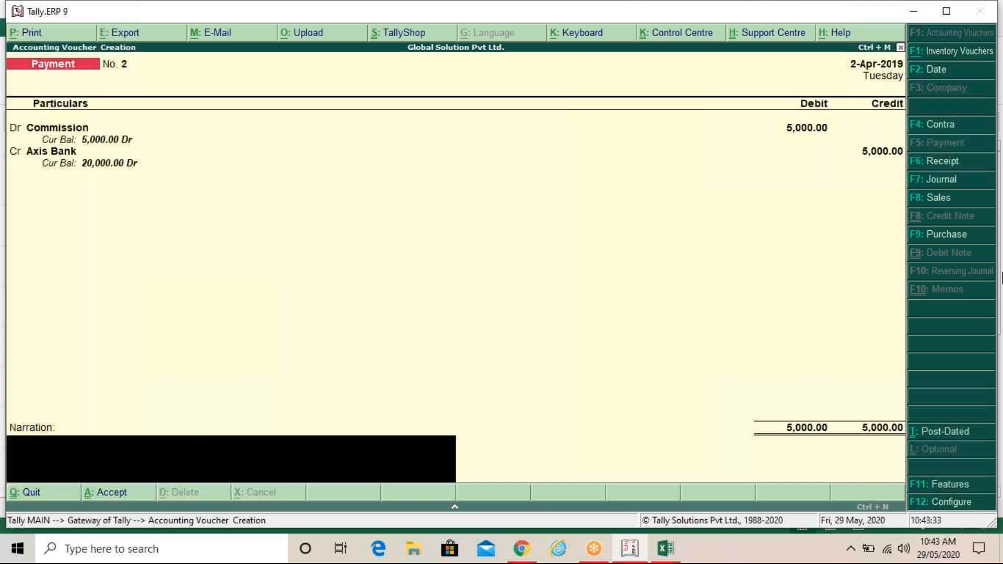
- Add the narration "Being Commission paid.", save the Payment voucher and return to the Gateway of Tally
type("Being Commission paid.")
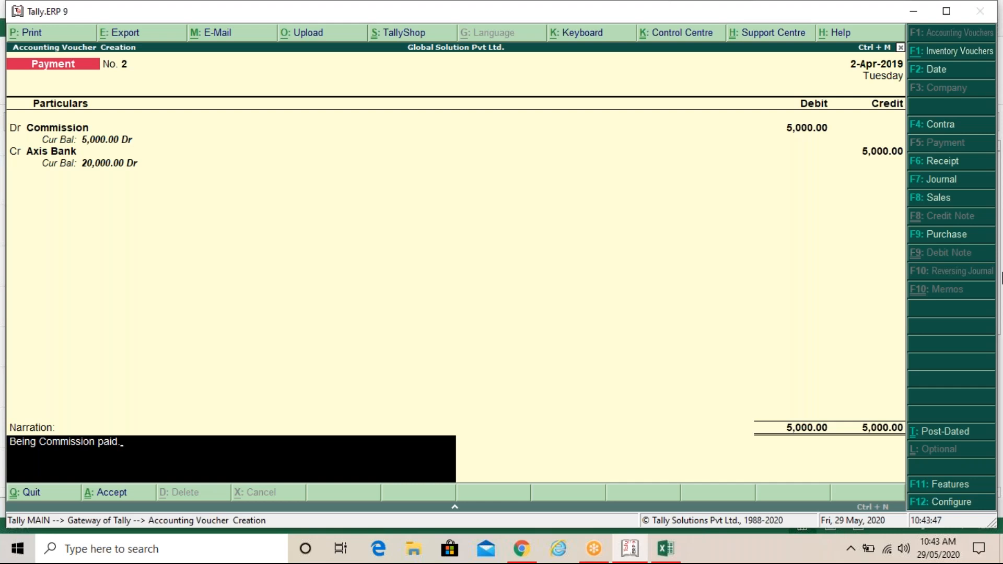
key("Return")
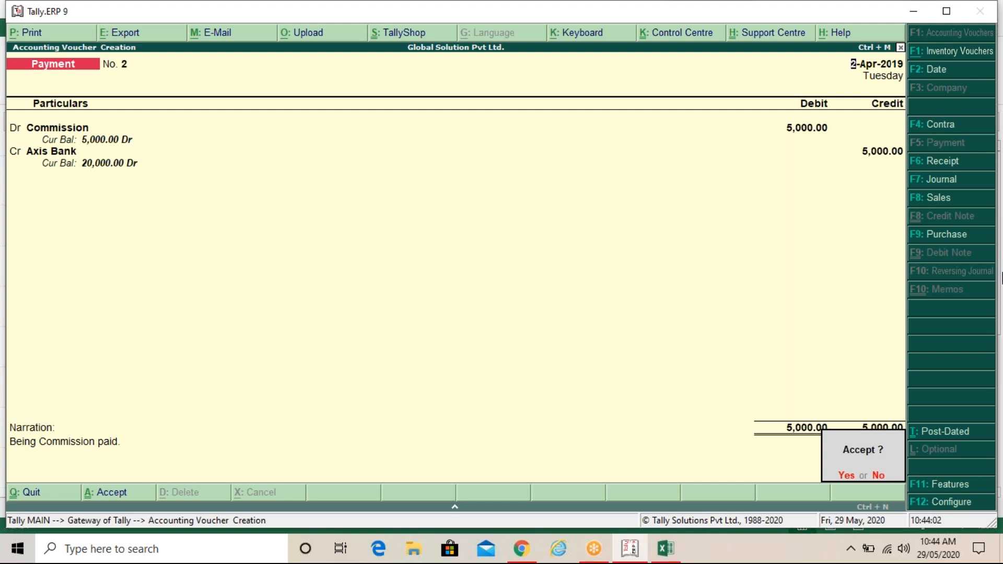
key("Return")
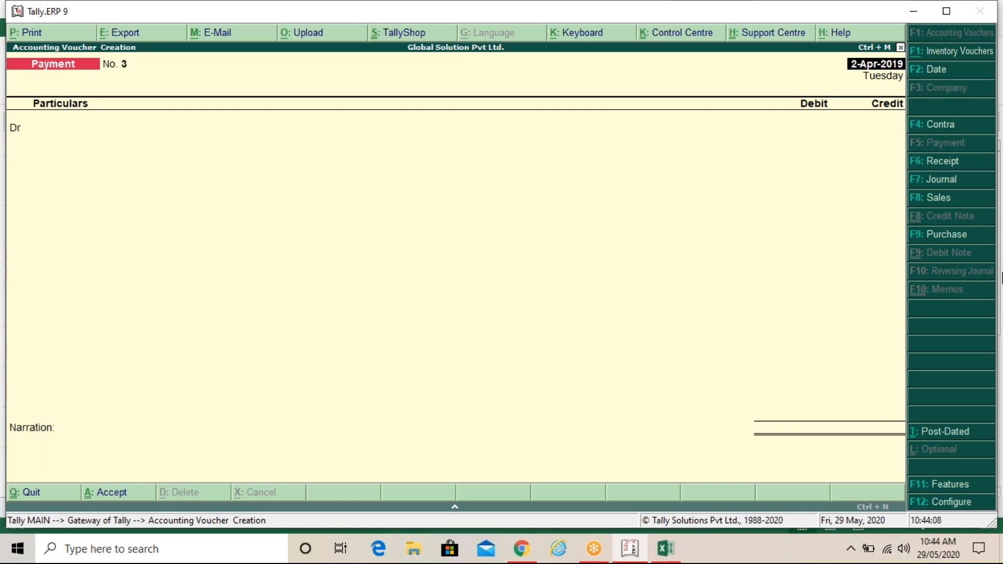
key("Escape")
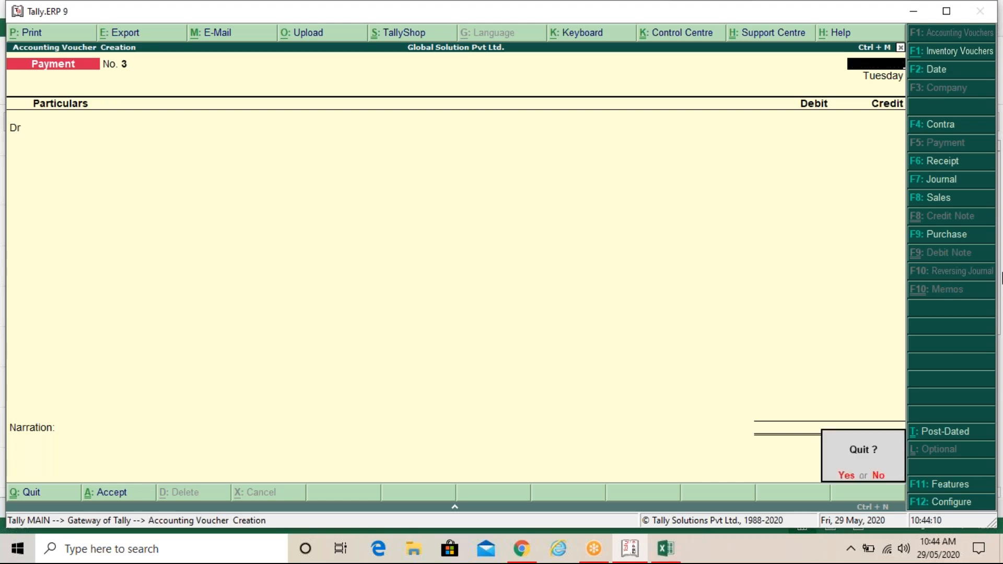
key("y")
key("Escape")
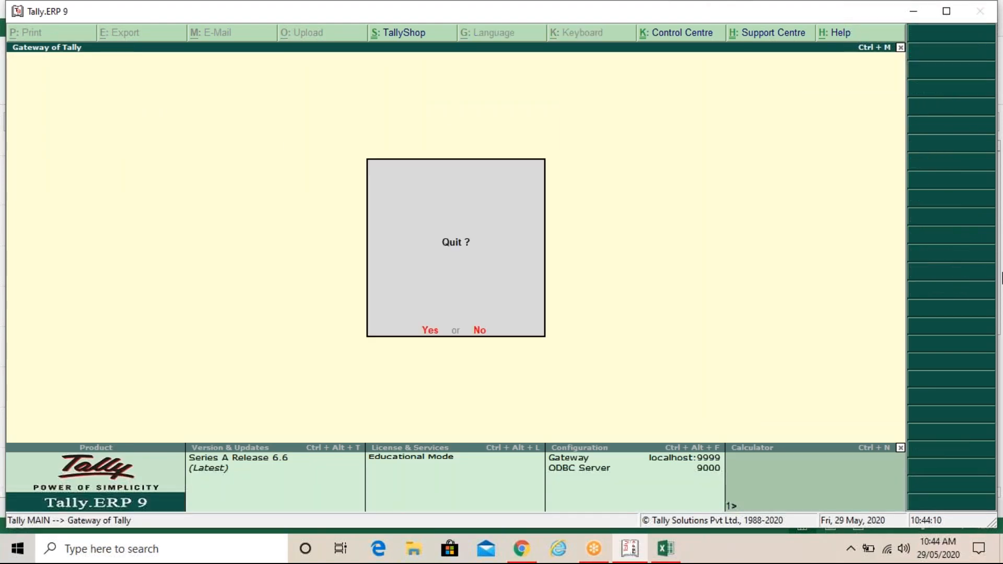
key("n")
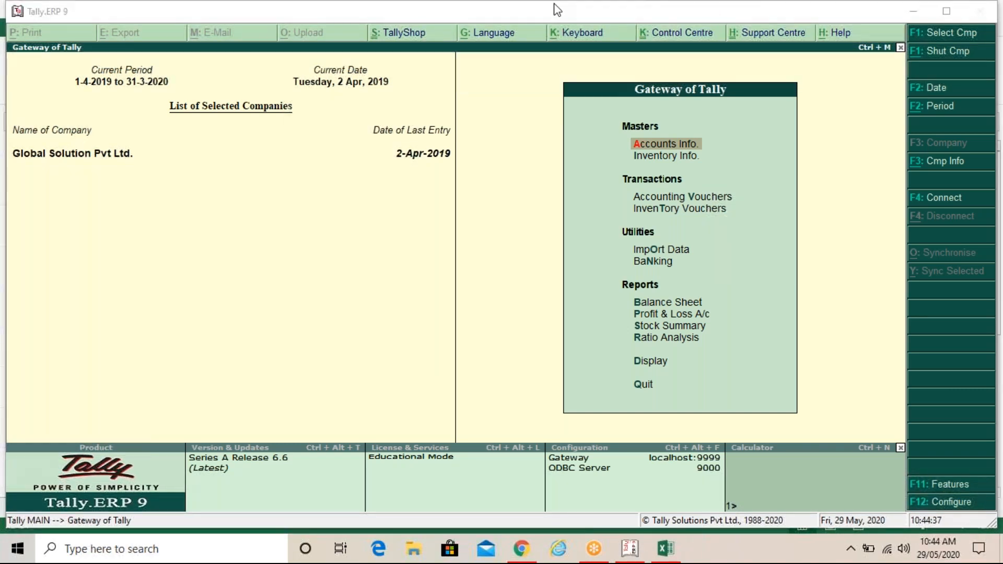
- Open the Day Book report of Global Solution Pvt Ltd
left_click(424, 253)
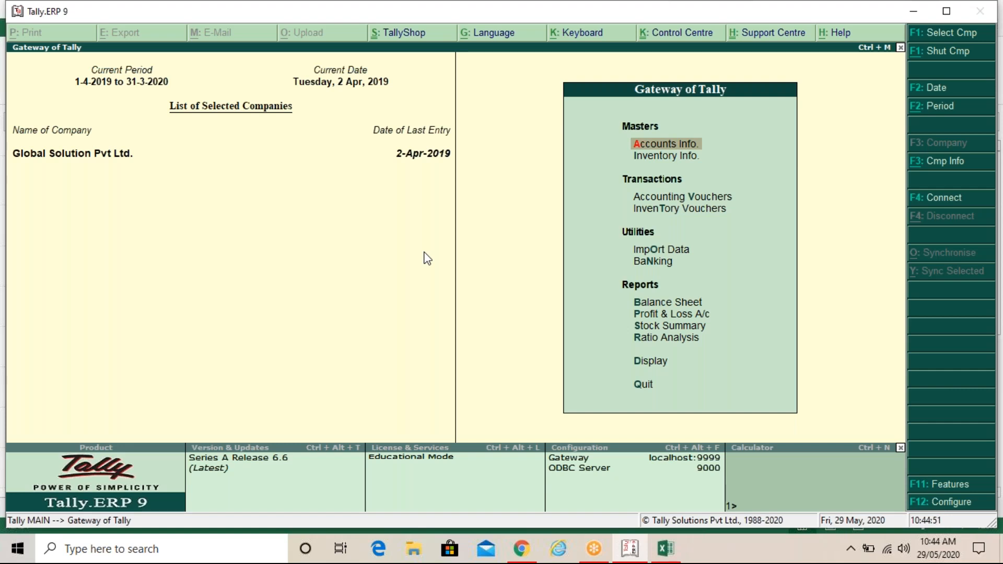
key("Down")
key("Down")
key("Down")
key("Down")
key("Down")
key("Down")
key("Down")
key("Down")
key("Down")
key("Down")
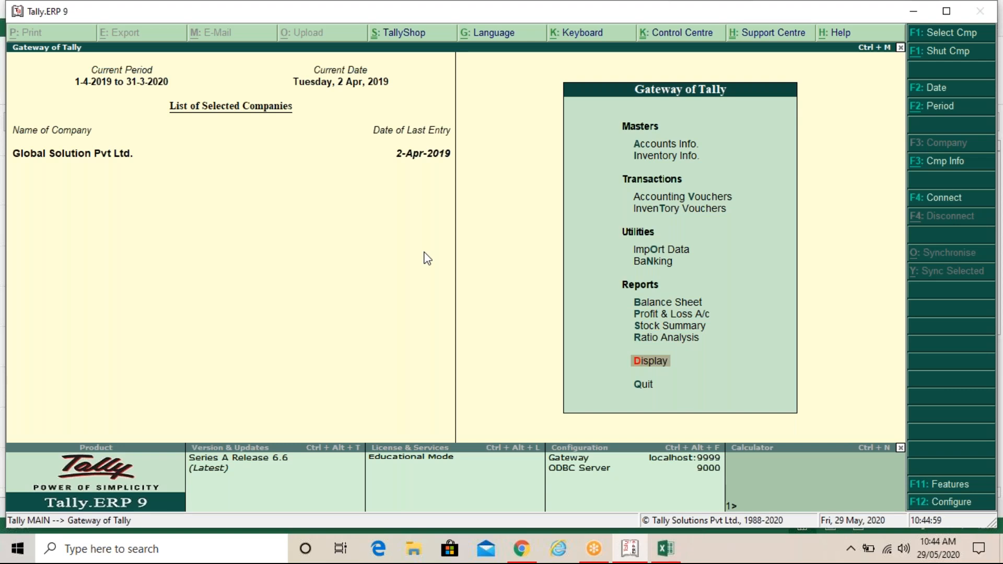
key("Return")
key("Down")
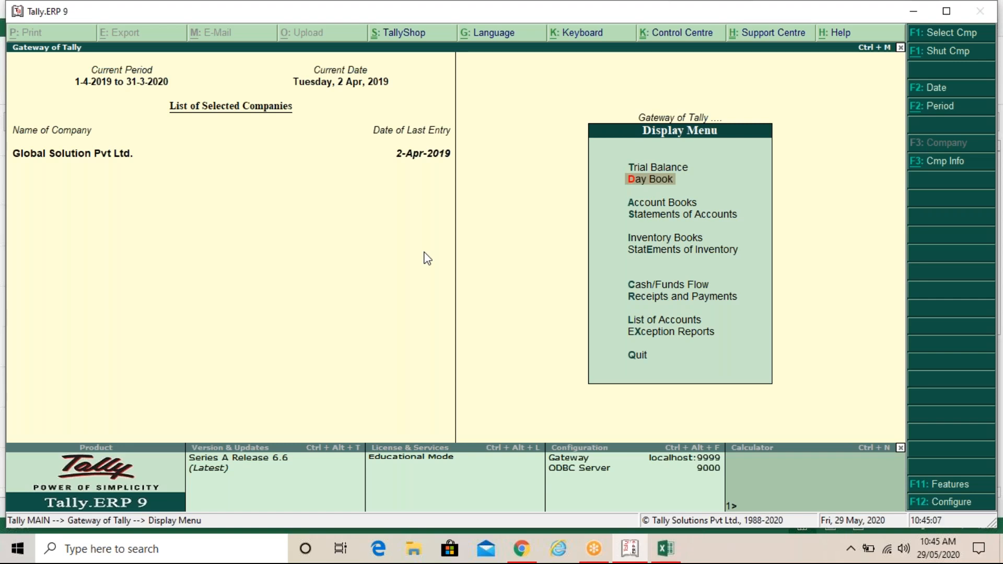
key("Return")
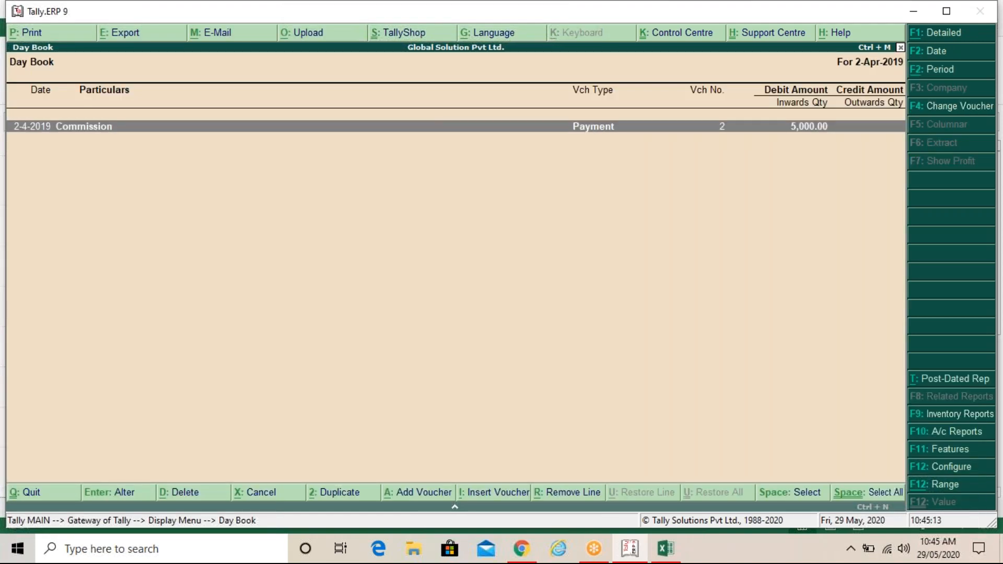
- Set the Day Book's period to run from 1-Apr-2019 to 2-Apr-2019
key("alt+F2")
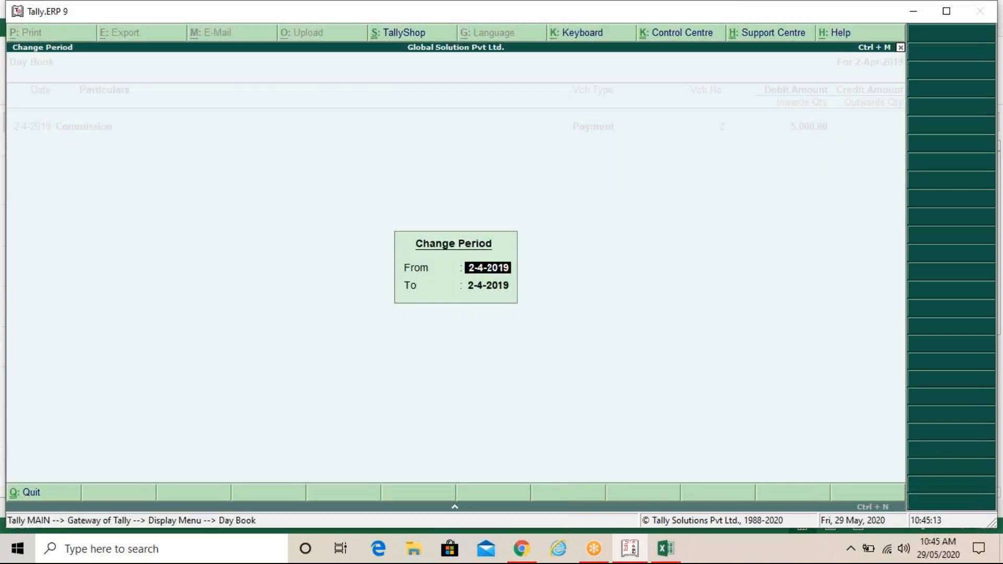
key("space")
key("Return")
key("Return")
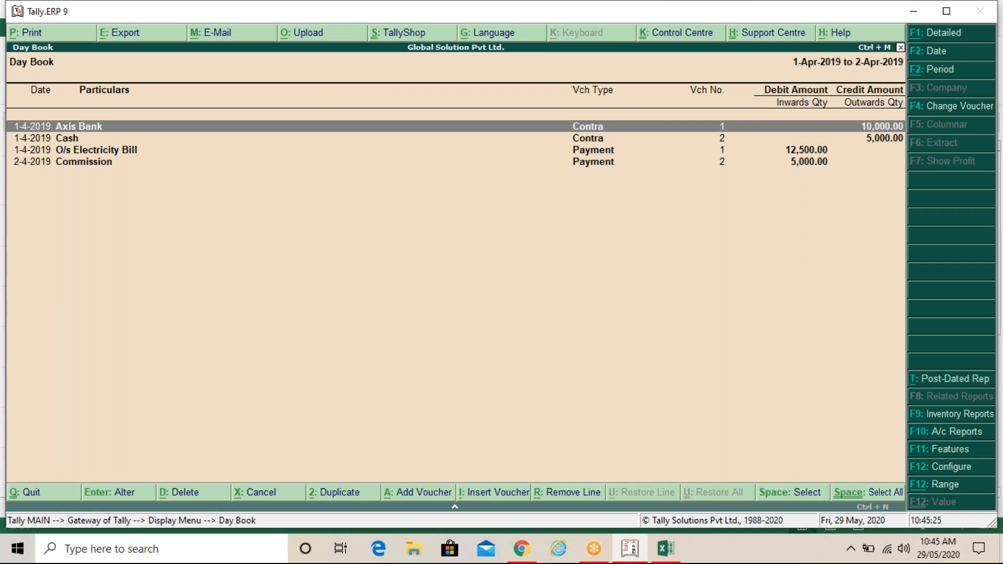
- Review the Contra and Payment entries in the Day Book, from the Axis Bank entry down to Commission
key("Down")
key("Down")
key("Down")
key("Up")
key("Up")
key("Up")
key("Down")
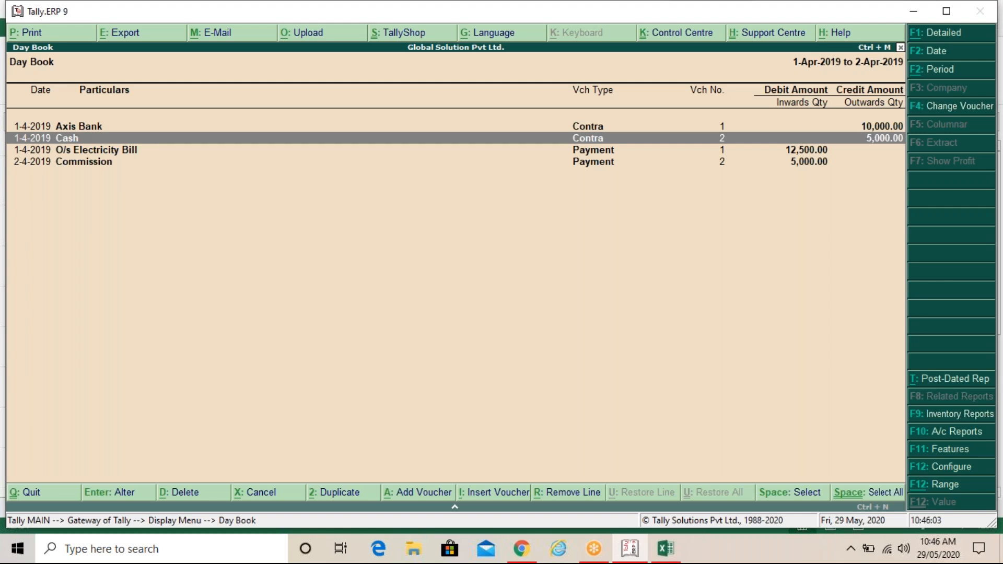
key("Up")
key("Down")
- Alter the Contra voucher that transfers Cash to Petty Cash so its amount is 4,000, and save it
key("Return")
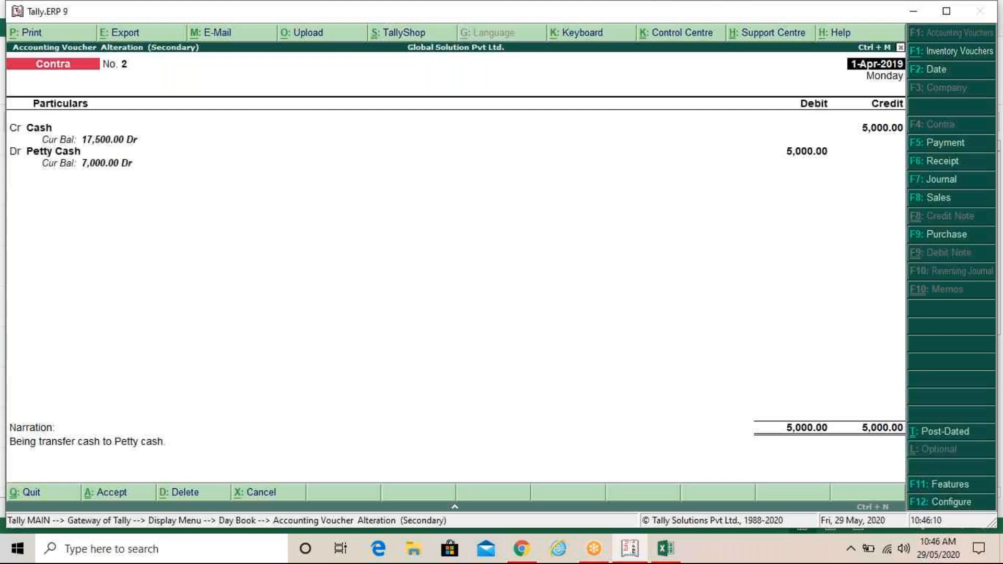
key("Return")
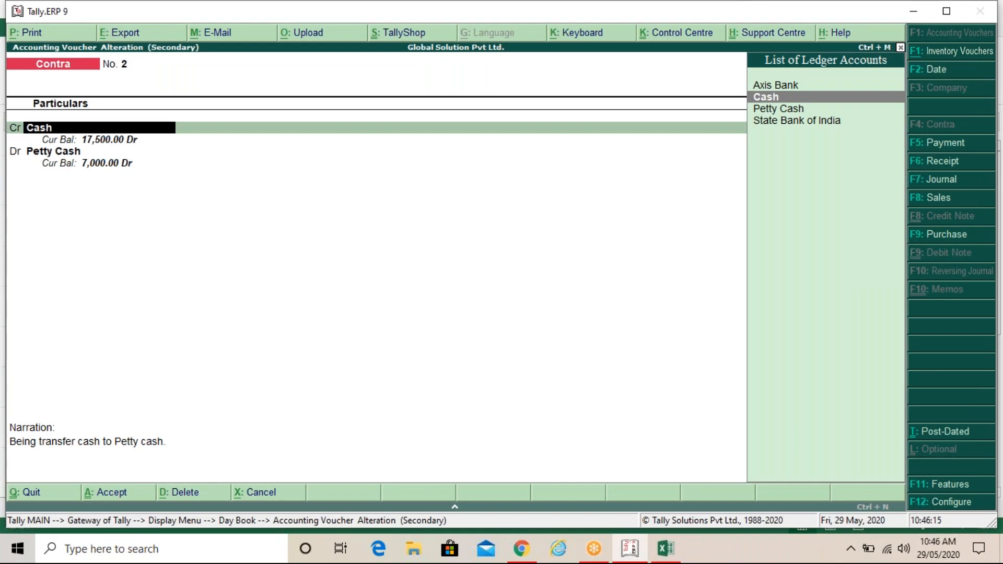
key("Return")
type("4000")
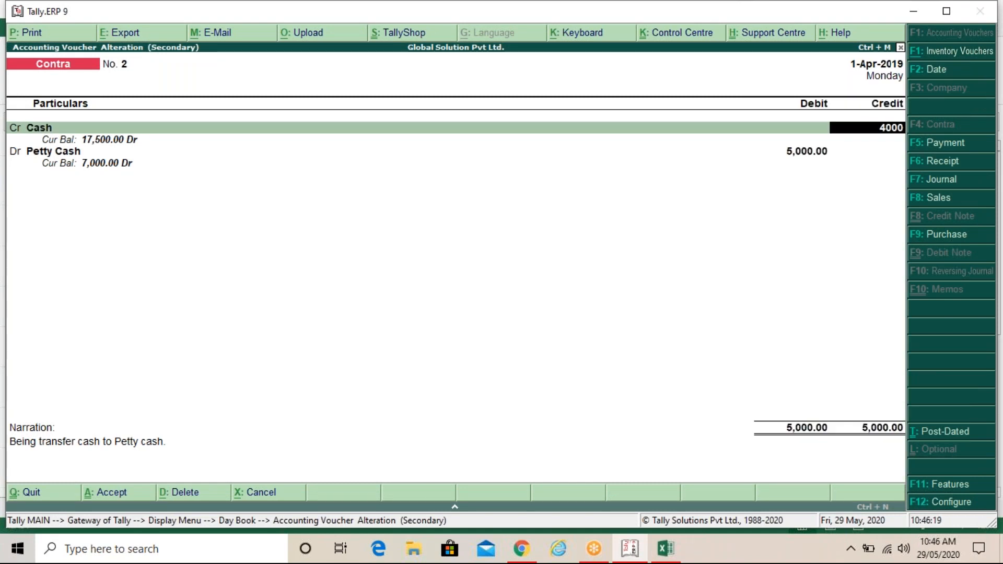
key("Return")
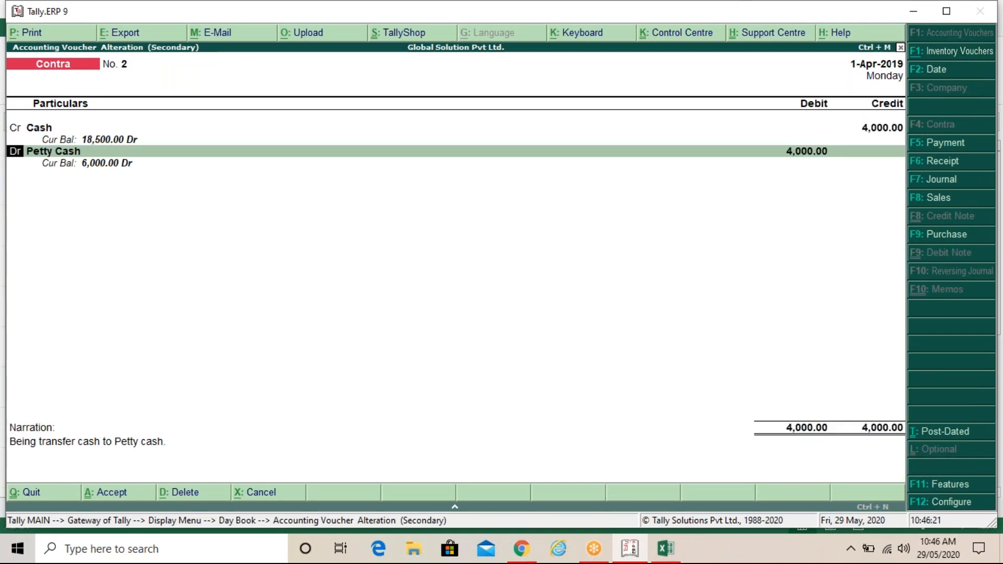
key("Return")
key("Return")
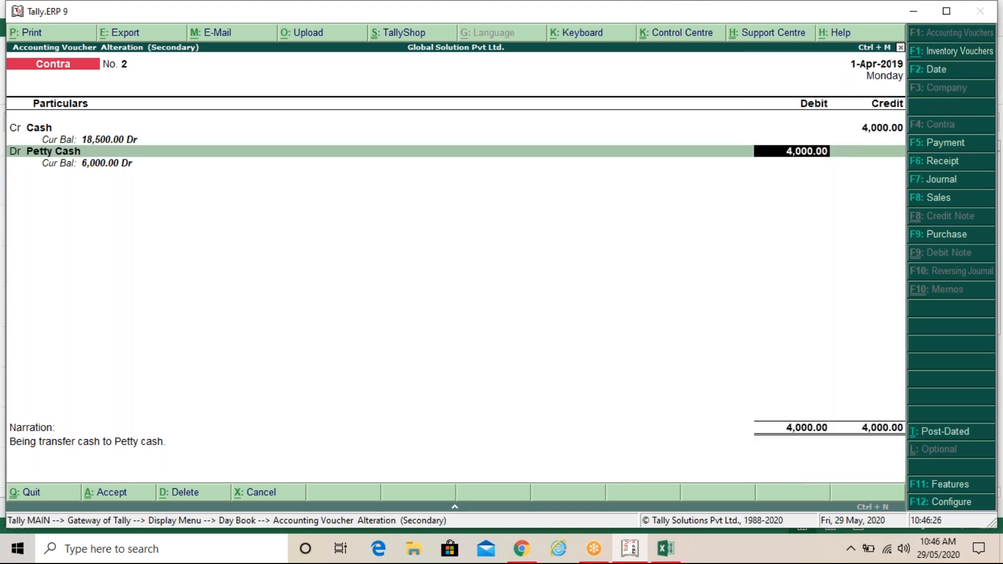
key("Return")
key("Return")
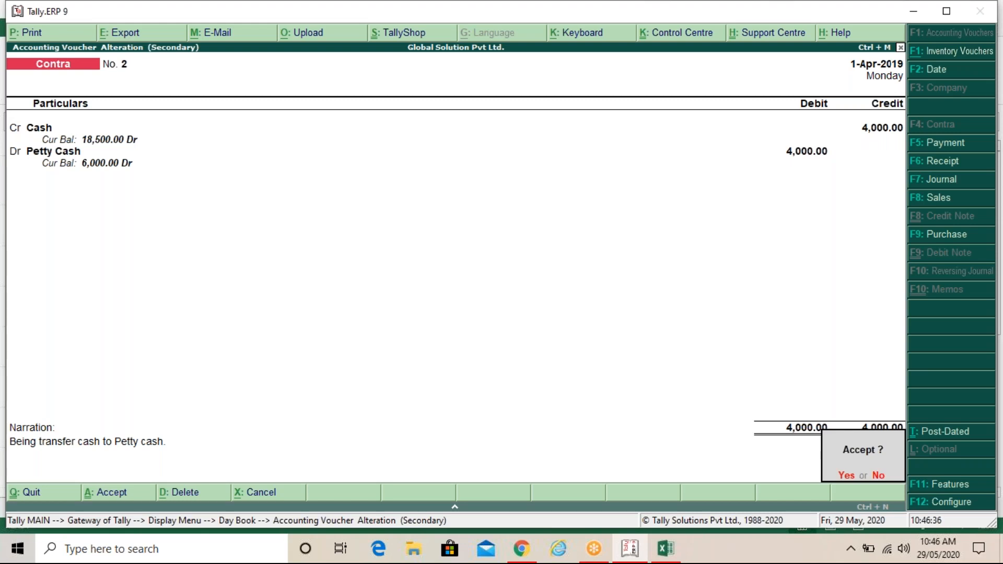
key("Return")
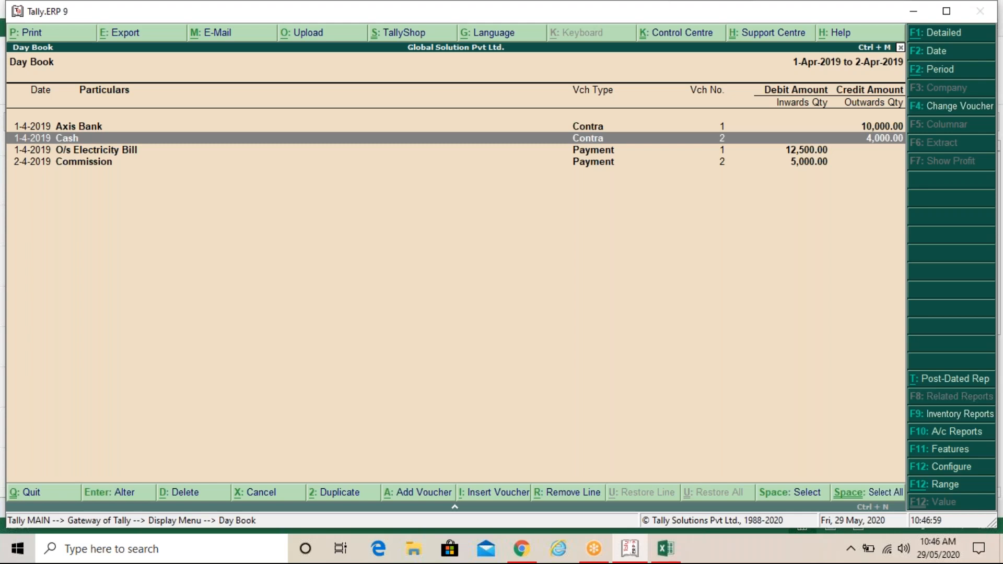
- Delete the O/s Electricity Bill Payment voucher from the Day Book and go back to the Gateway of Tally
key("Down")
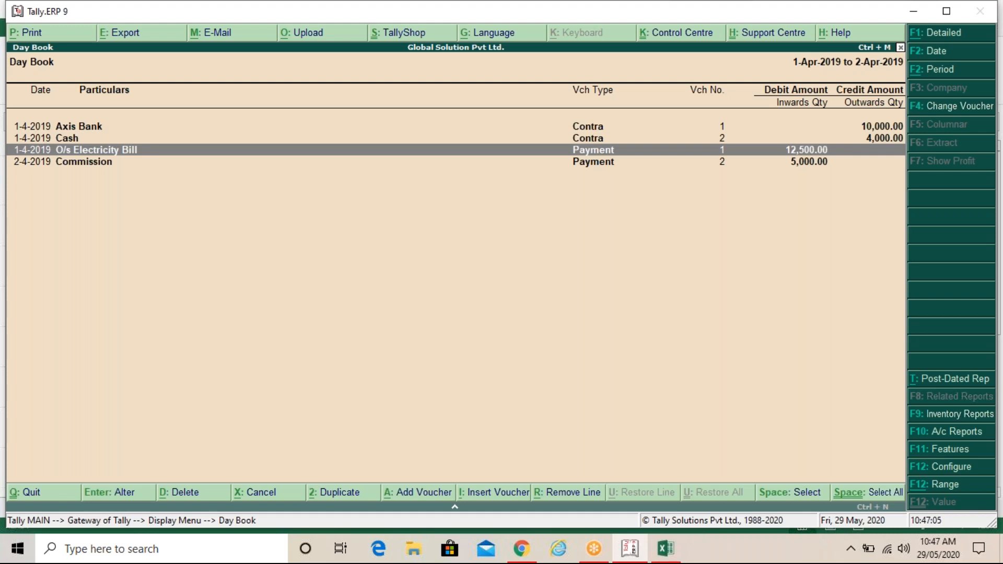
key("Return")
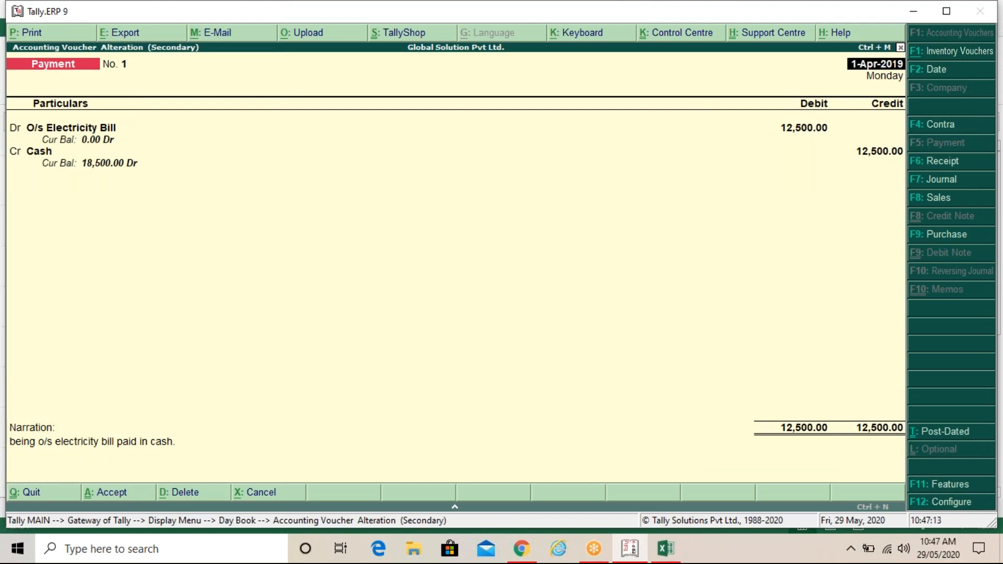
key("alt+d")
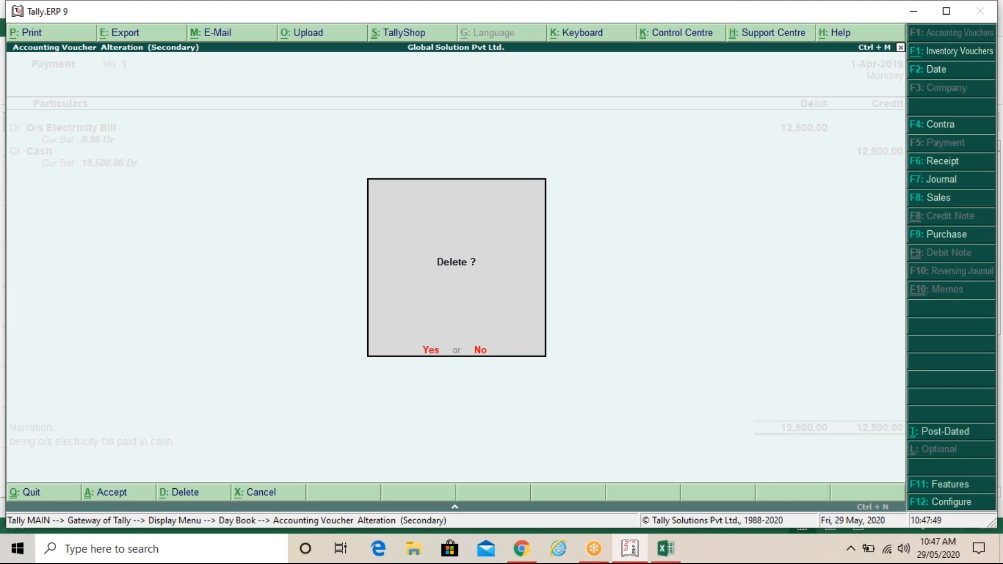
key("y")
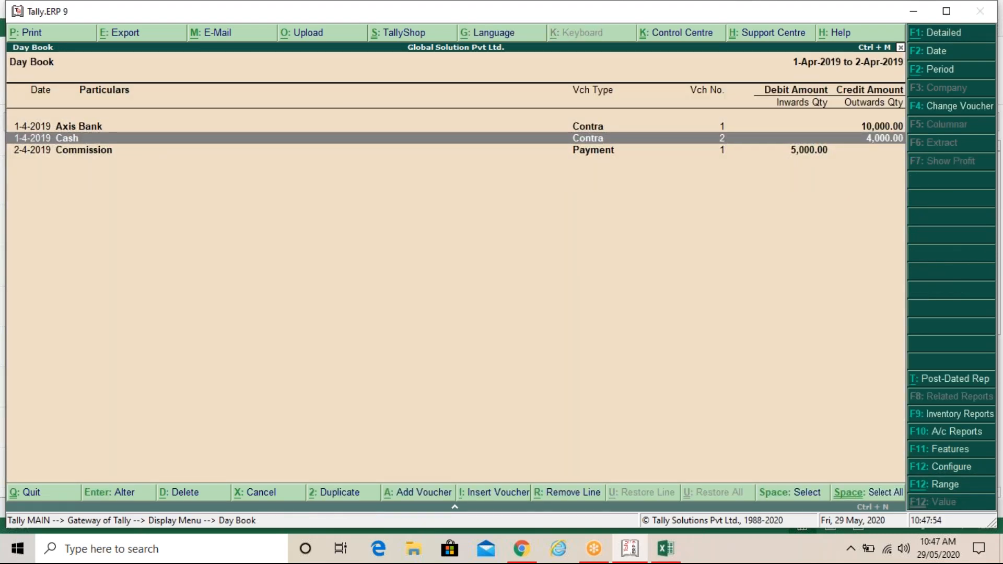
key("Escape")
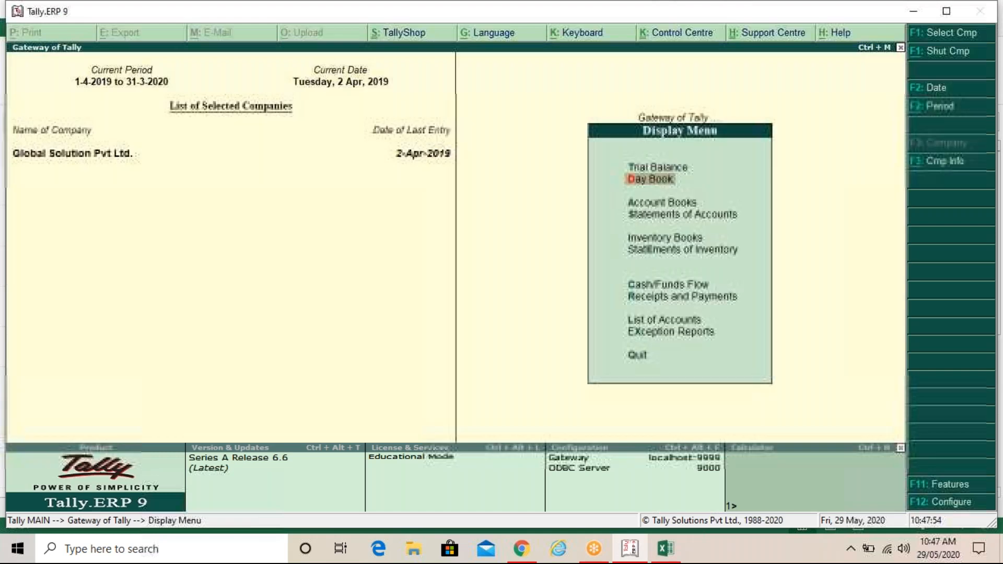
key("Escape")
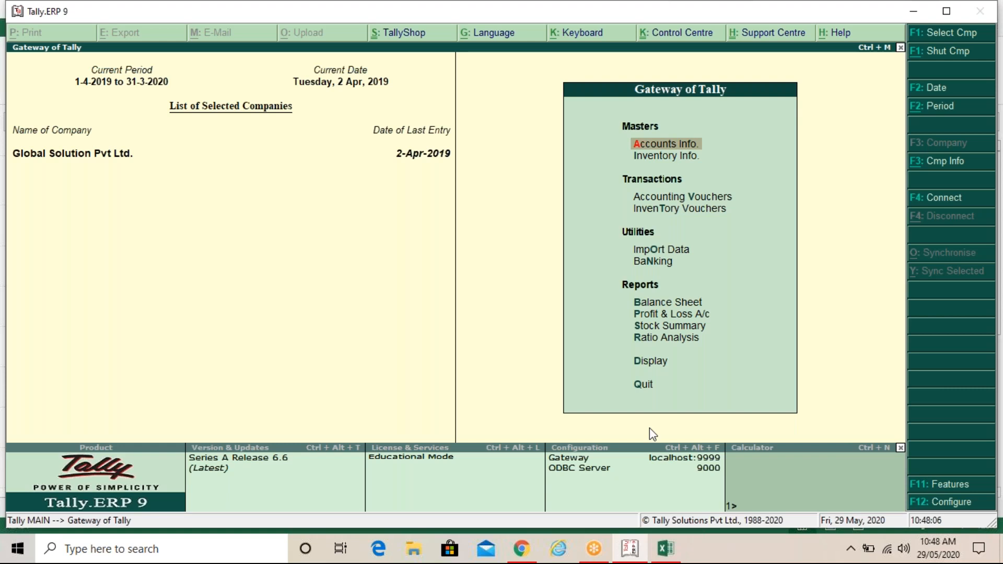
- Switch to the Tally Full Assignment workbook in Excel and look at the Assignment Day 1 and Assignment Day 2 sheets
mouse_move(677, 546)
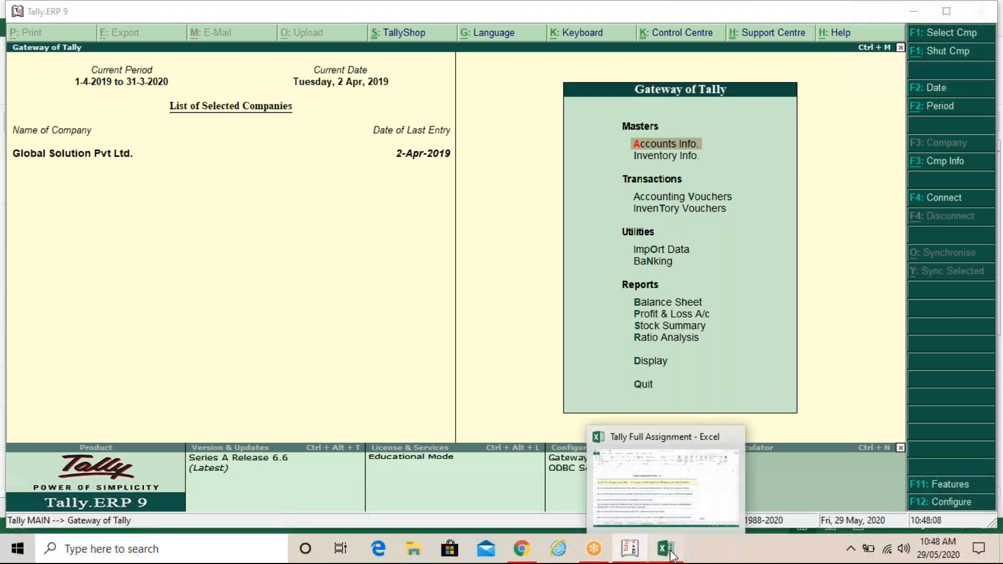
left_click(672, 556)
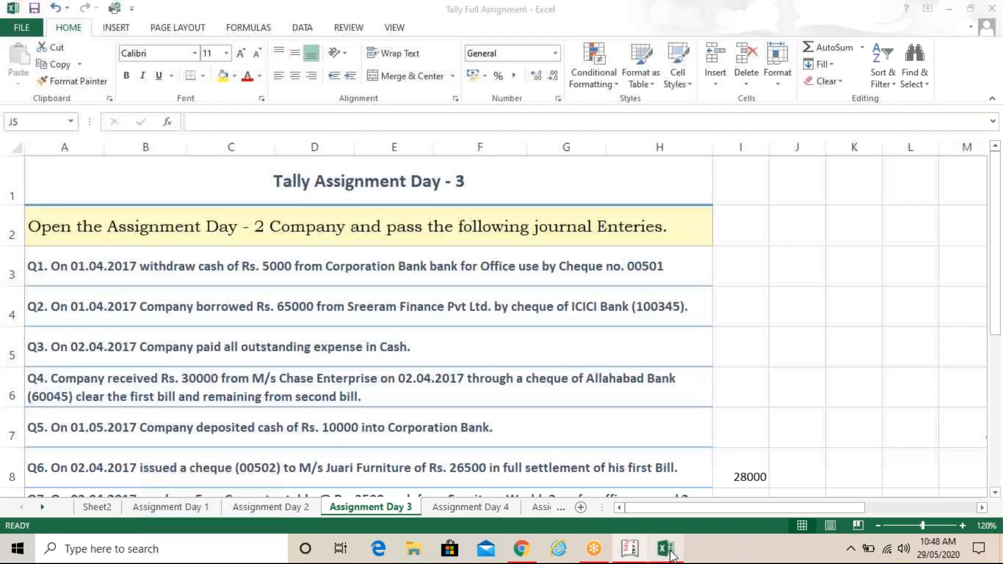
left_click(177, 508)
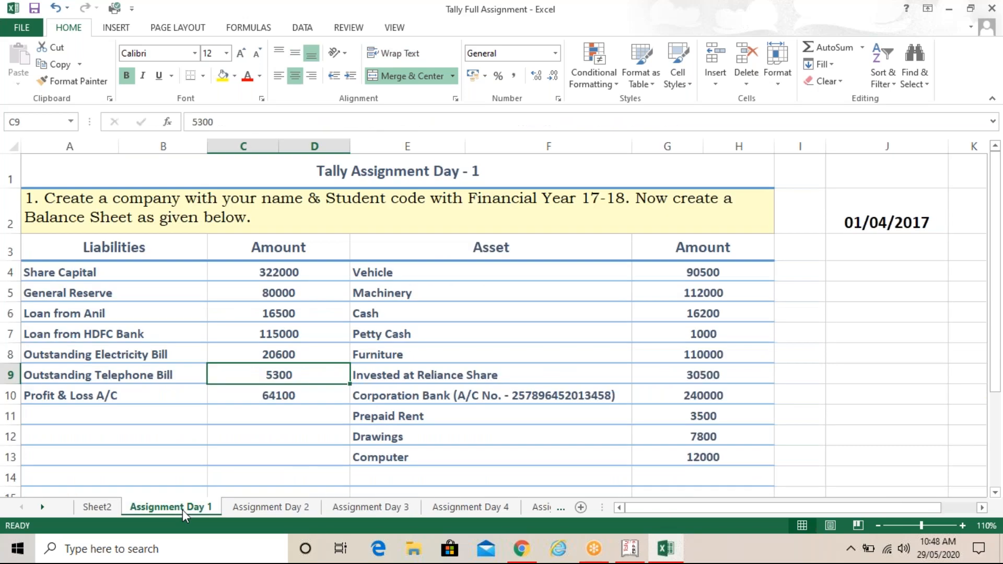
left_click(267, 509)
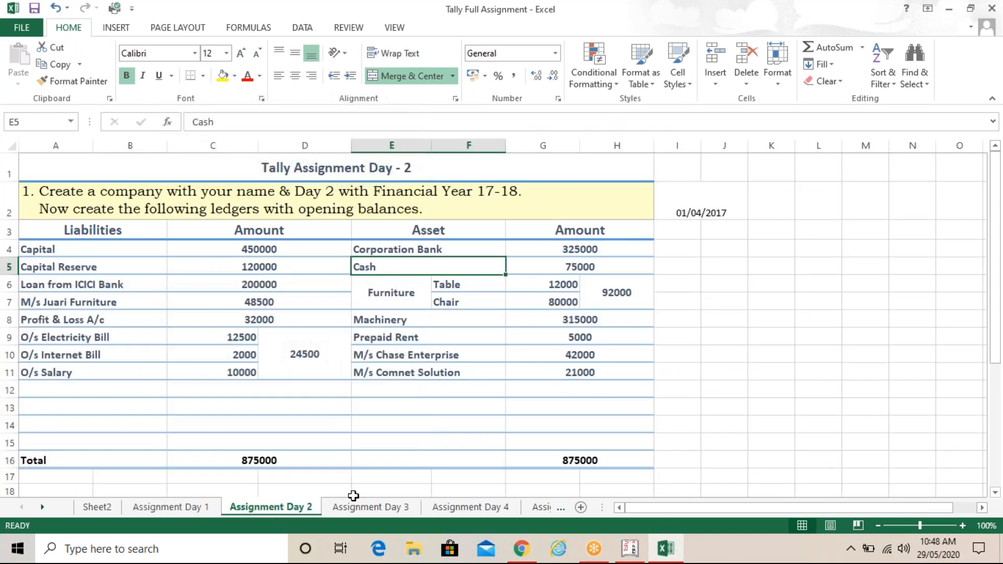
- Examine the Assignment Day 2 sheet, from the opening balances down to the Sundry Debtors and Sundry Creditors details
left_click(335, 347)
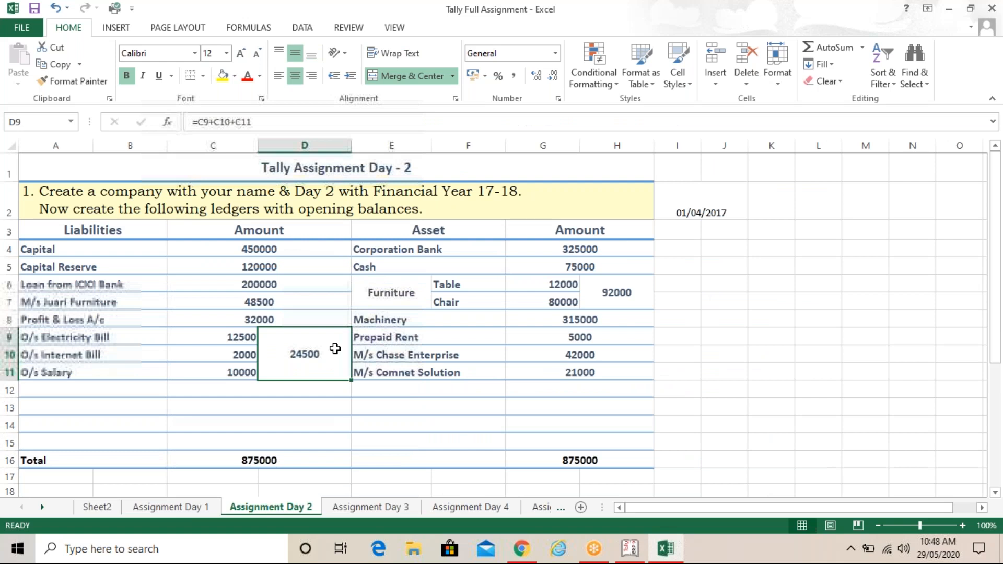
key("Return")
key("Page_Down")
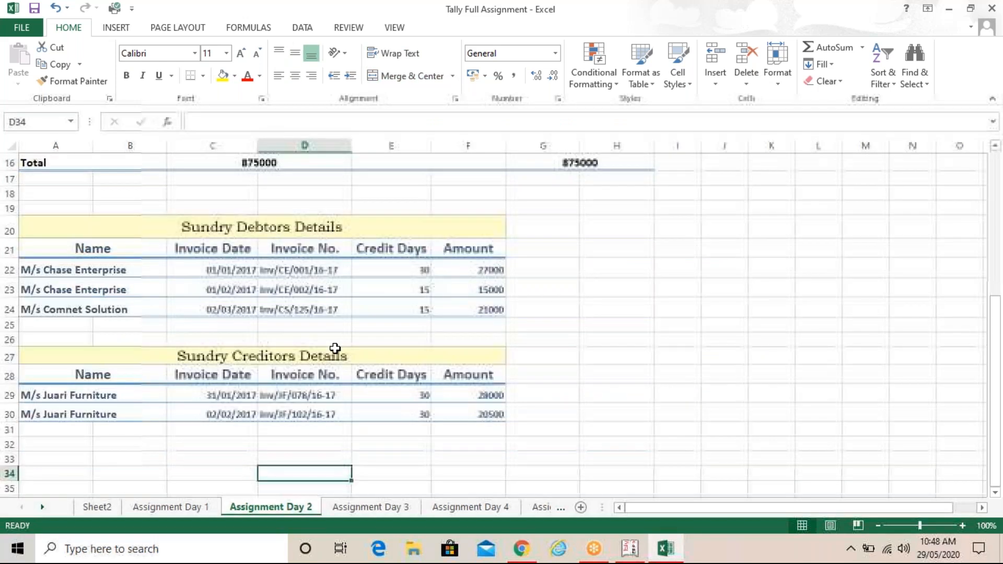
key("Up")
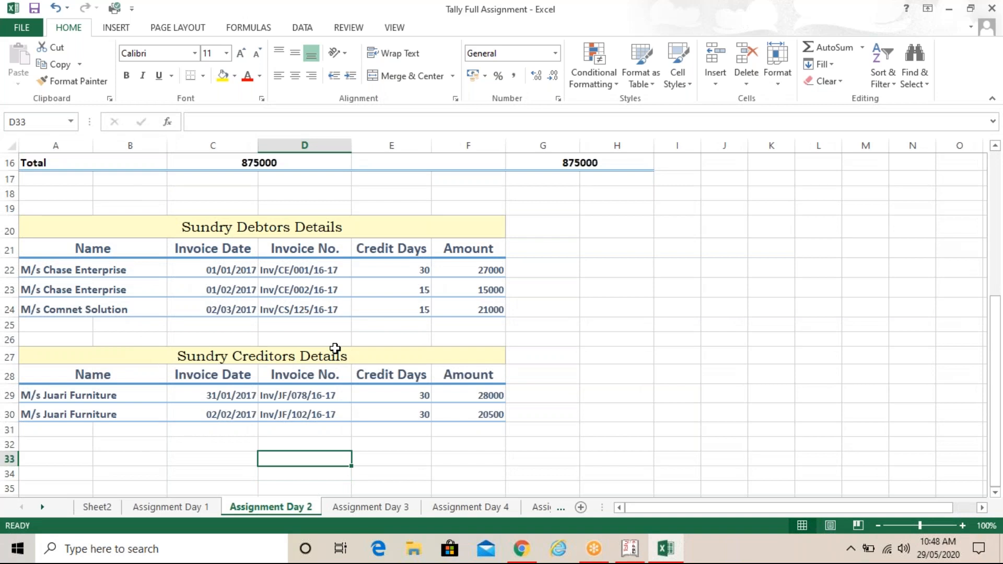
key("Page_Up")
key("Page_Up")
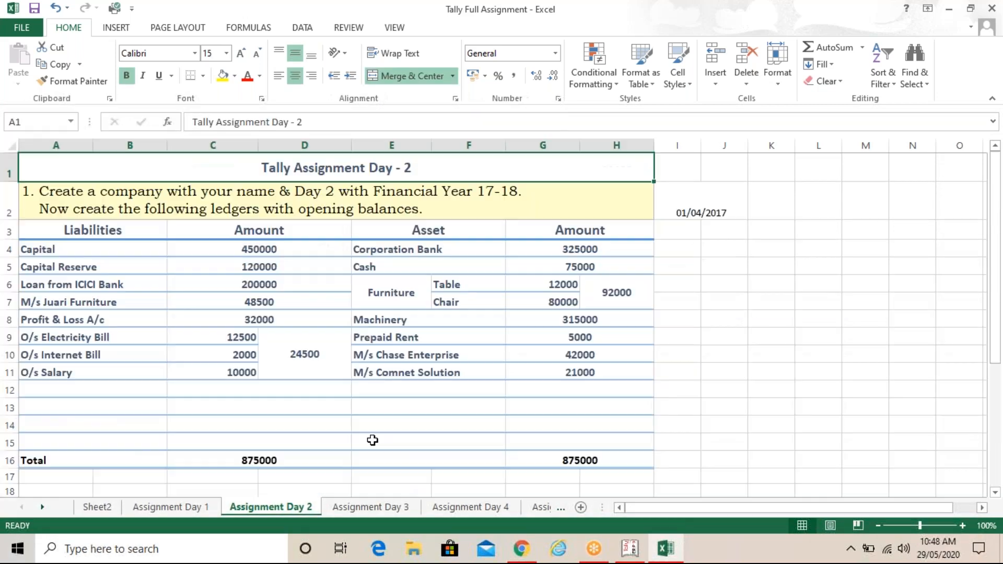
- Open the Assignment Day 3 sheet, collapse the ribbon, and read the instruction and Q1
left_click(406, 510)
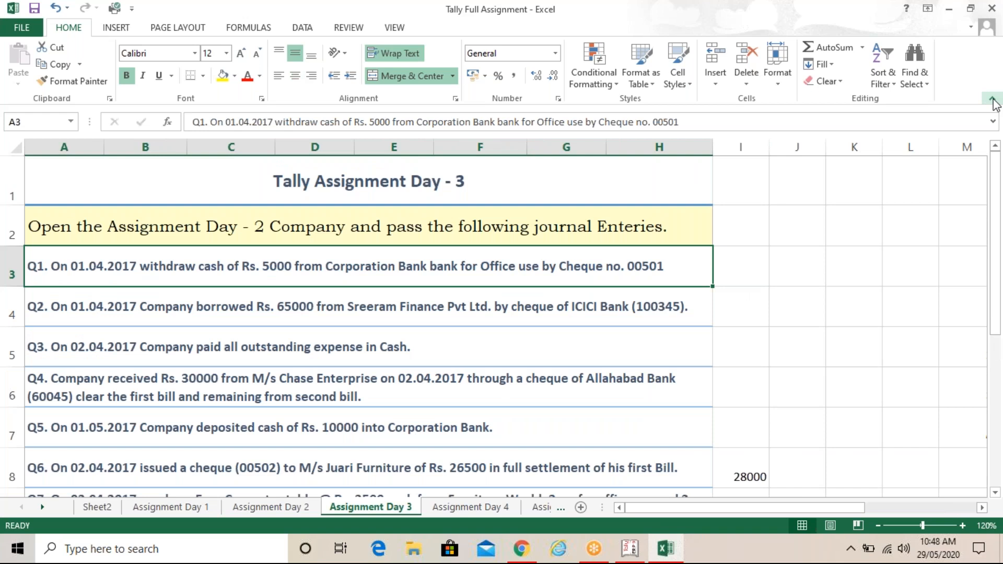
left_click(992, 100)
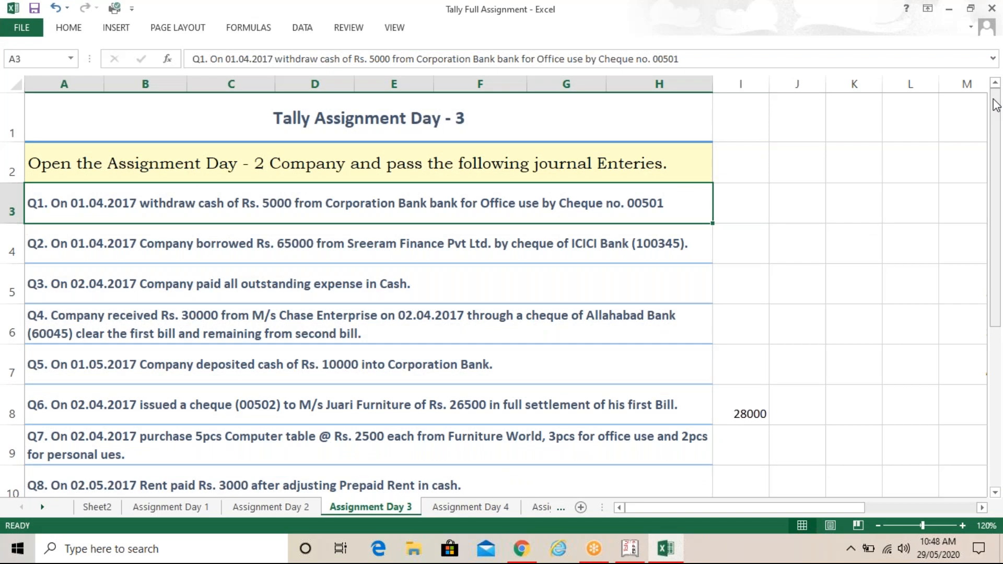
key("Up")
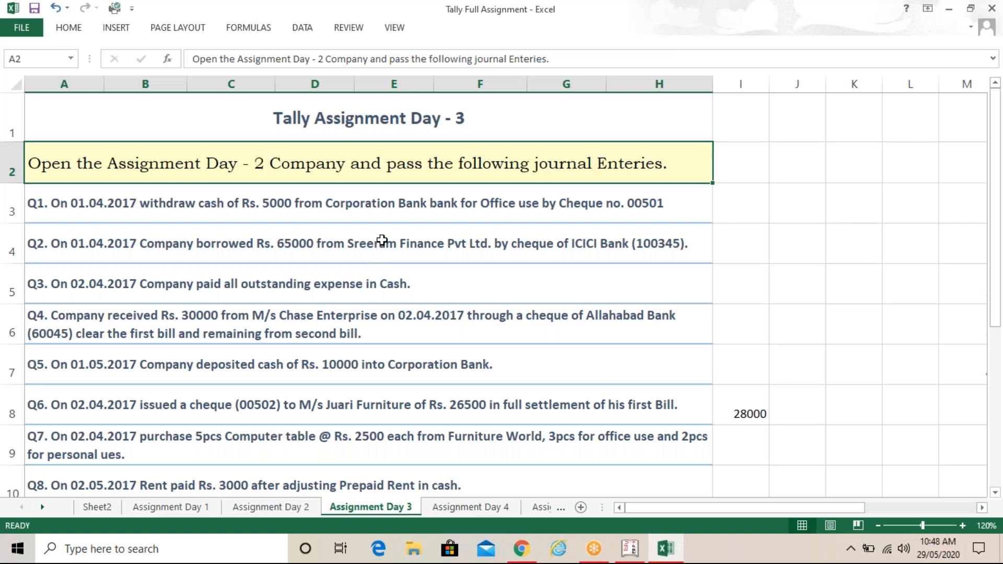
left_click(384, 205)
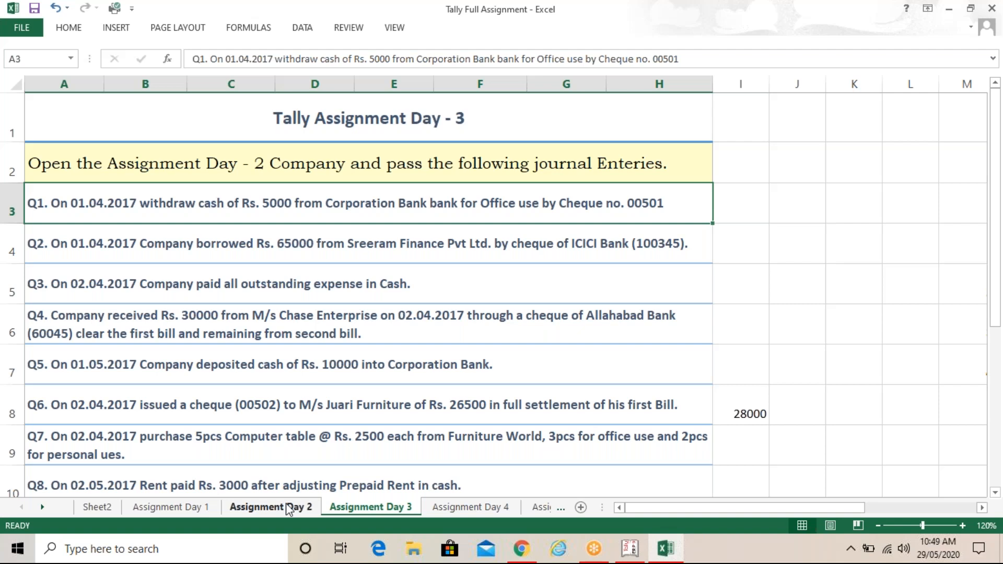
- Go through the Assignment Day 3 questions from Q3 down to Q9, and return to Q2 on the Sreeram Finance loan
left_click(416, 279)
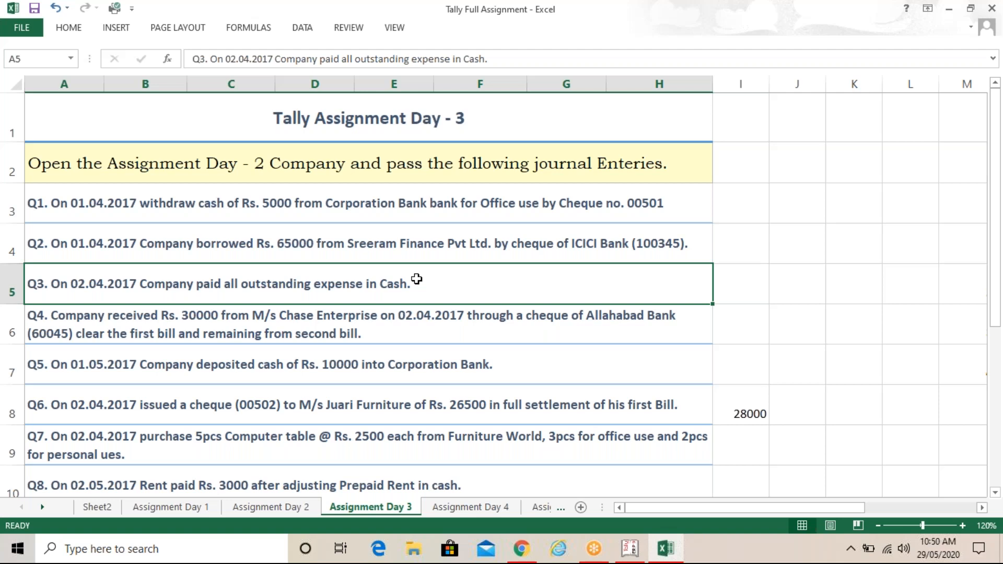
key("Down")
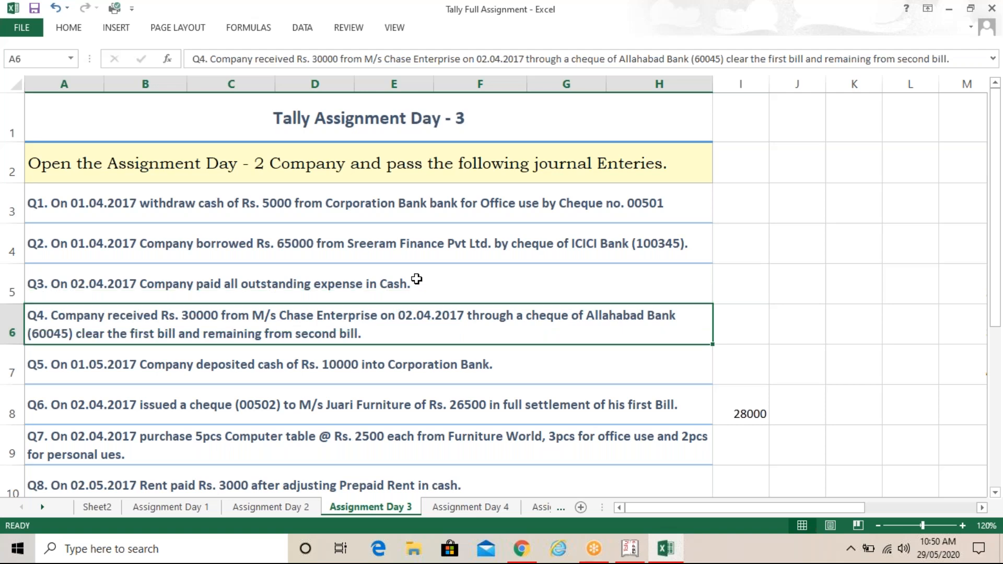
key("Down")
key("Down")
key("Down")
key("Down")
key("Down")
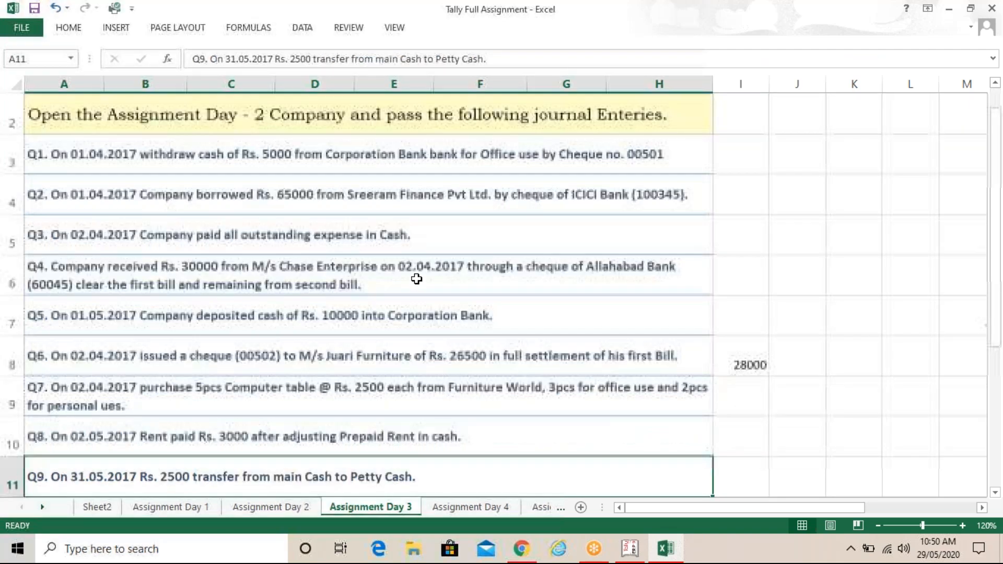
left_click(430, 176)
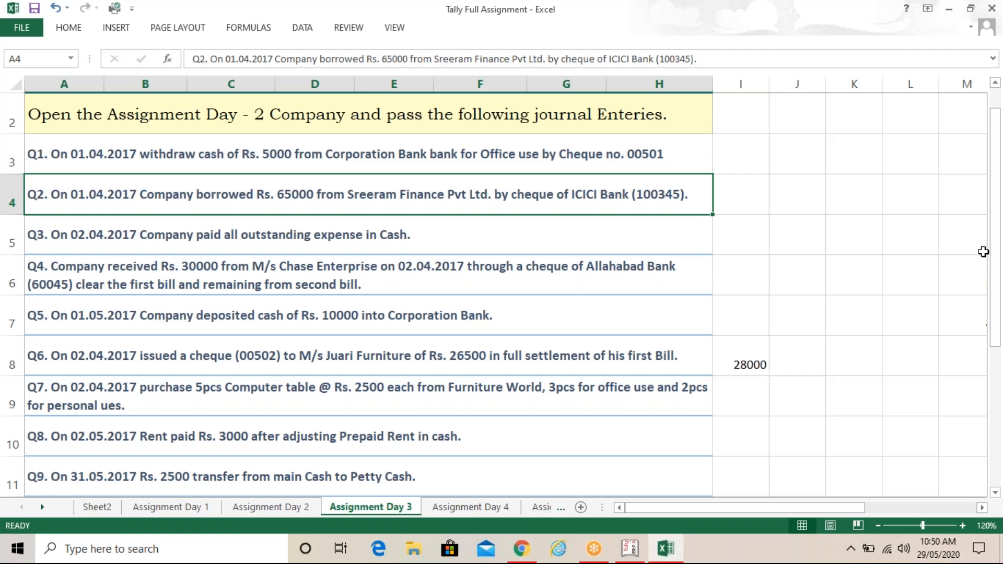
key("alt+Tab")
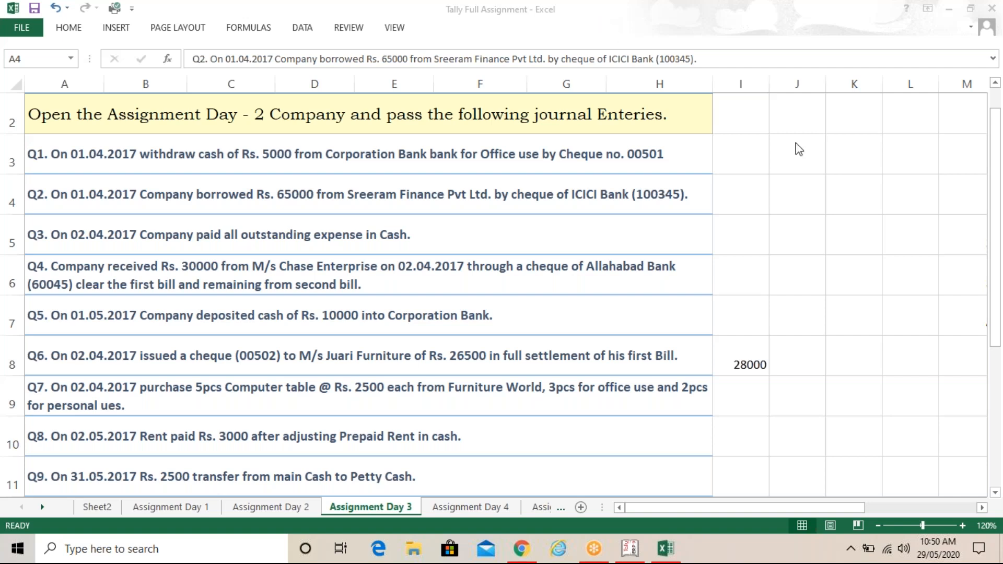
left_click(815, 169)
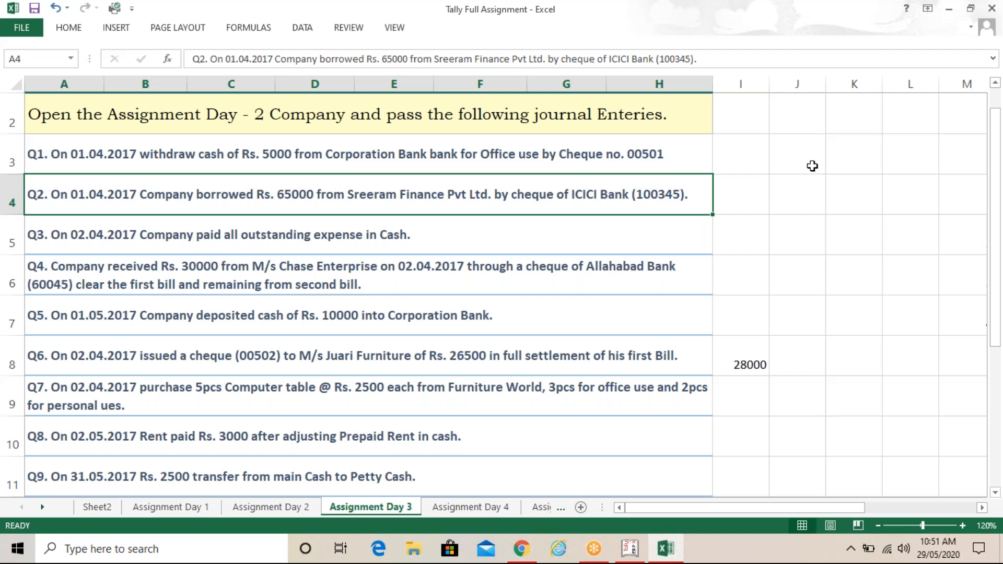
key("alt+Tab")
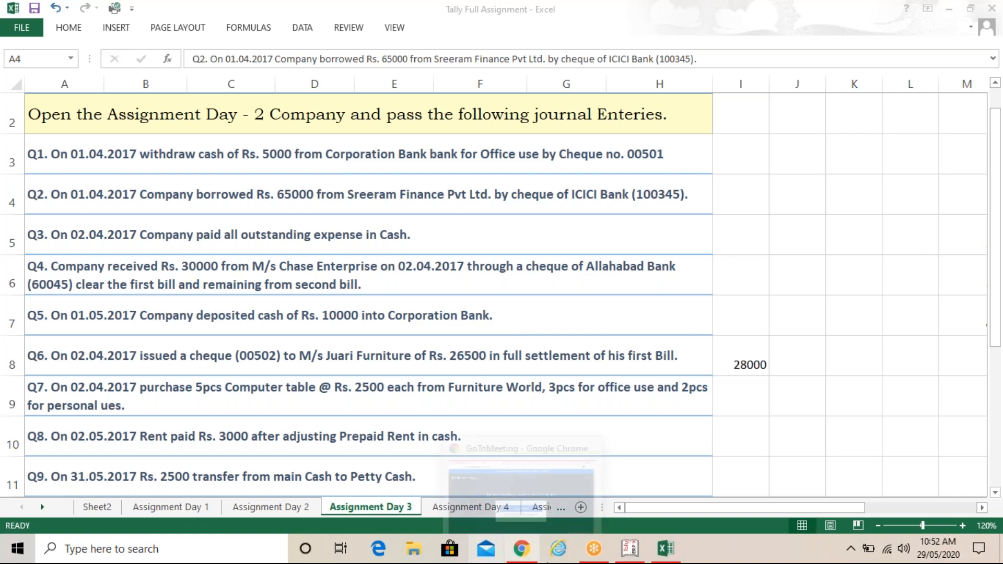
- Switch to Tally.ERP 9 and start a Receipt voucher under Accounting Vouchers, ready to choose the credit ledger
left_click(639, 559)
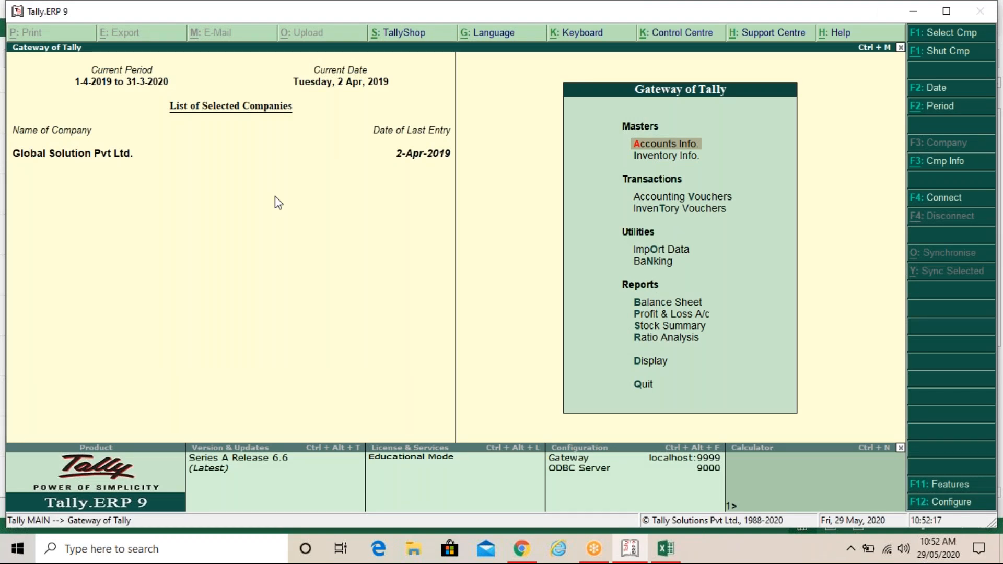
key("Down")
key("Down")
key("Up")
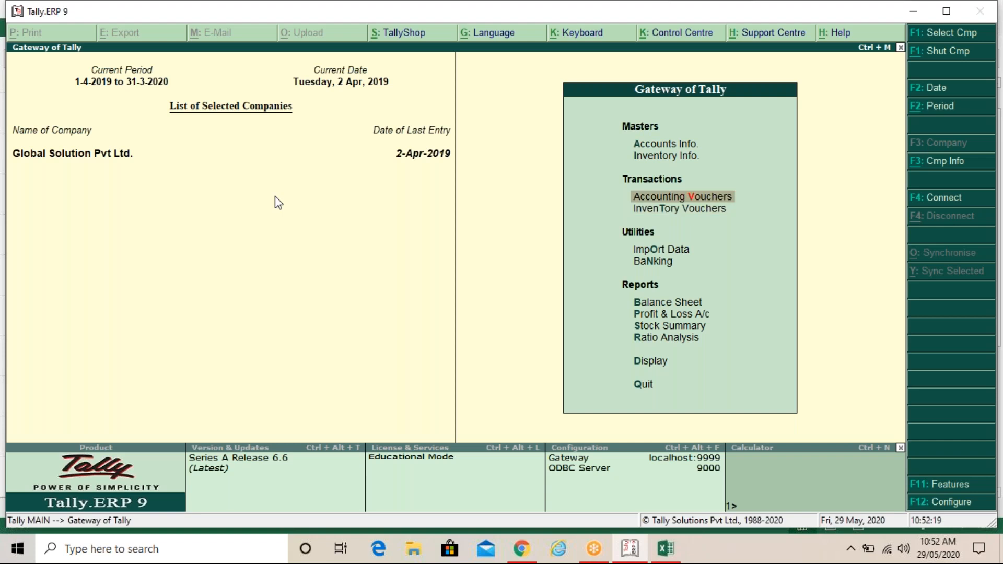
key("Return")
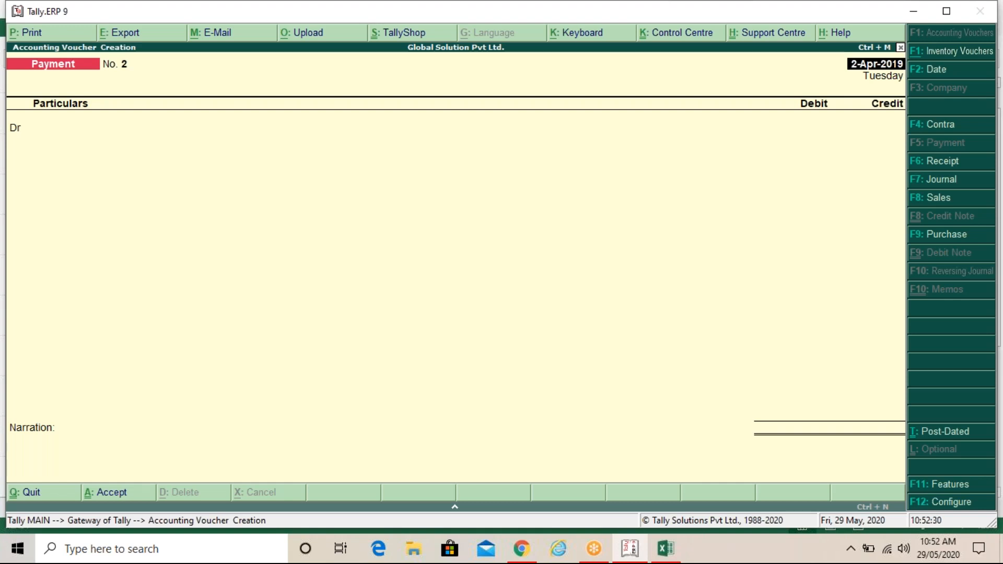
key("F6")
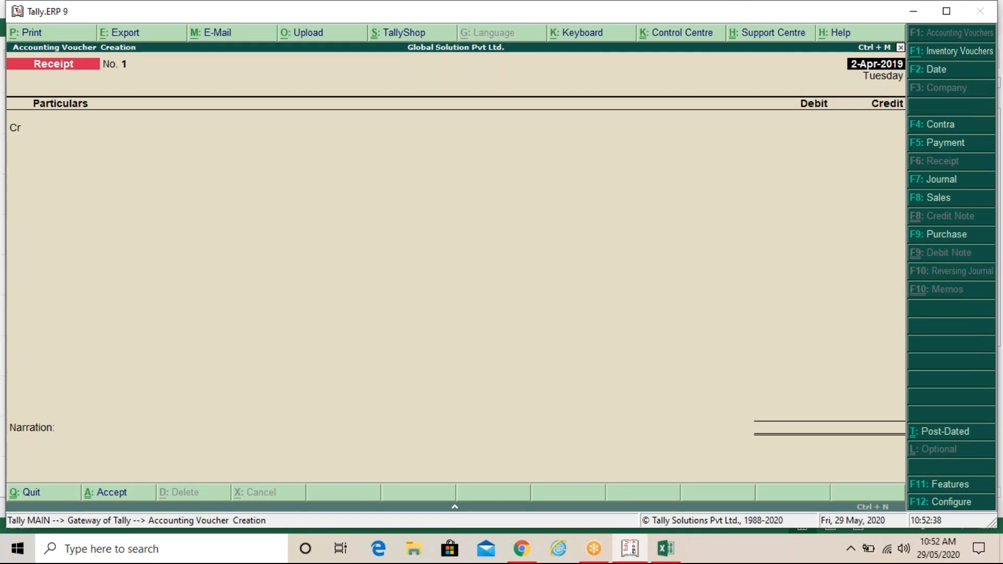
key("Return")
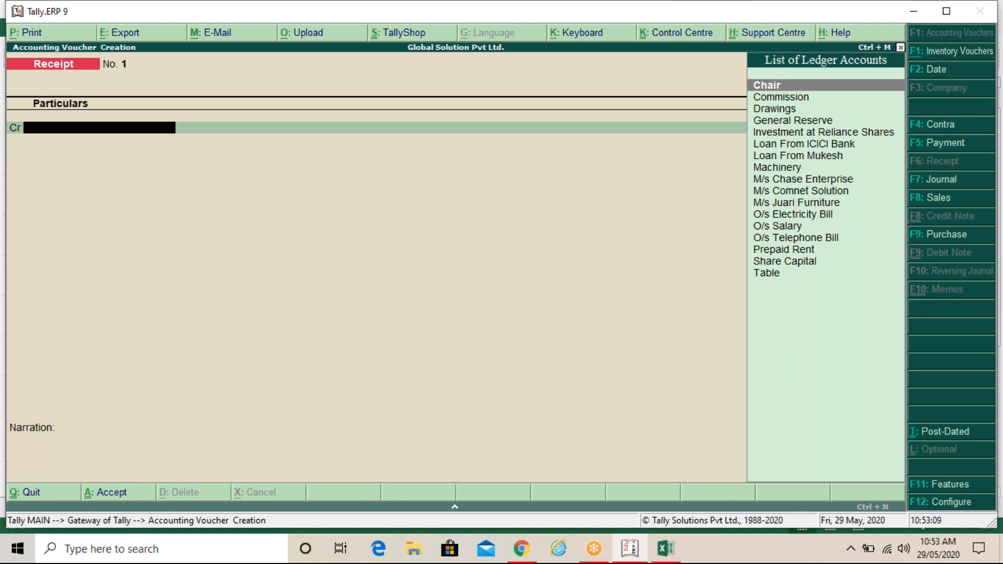
- Create the ledger Loan From Sreeram Finance Pvt Ltd. under Secured Loans from within the voucher, keeping the other default details
key("alt+c")
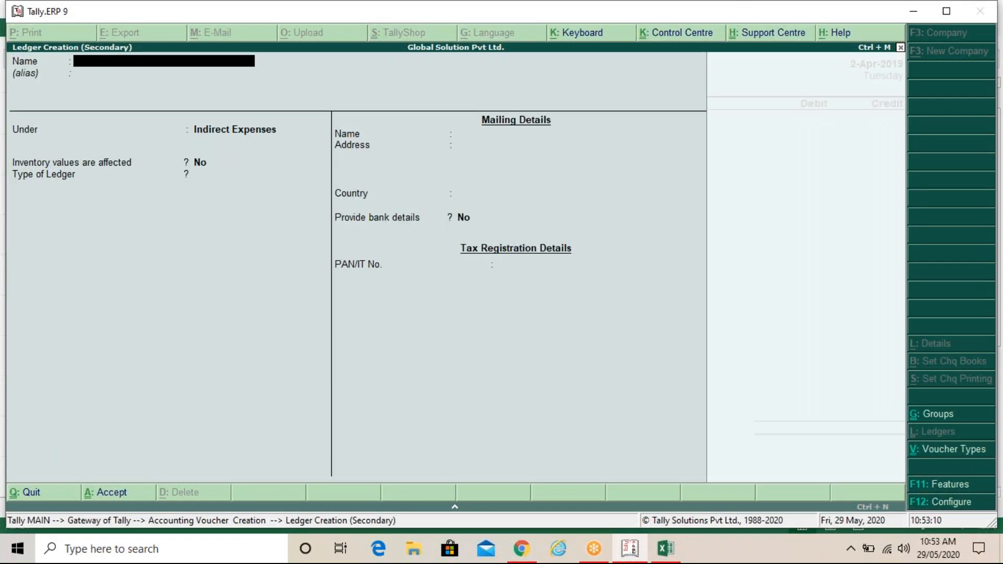
type("Lo")
type("an From Sreeram Finance Pvt Ltd.")
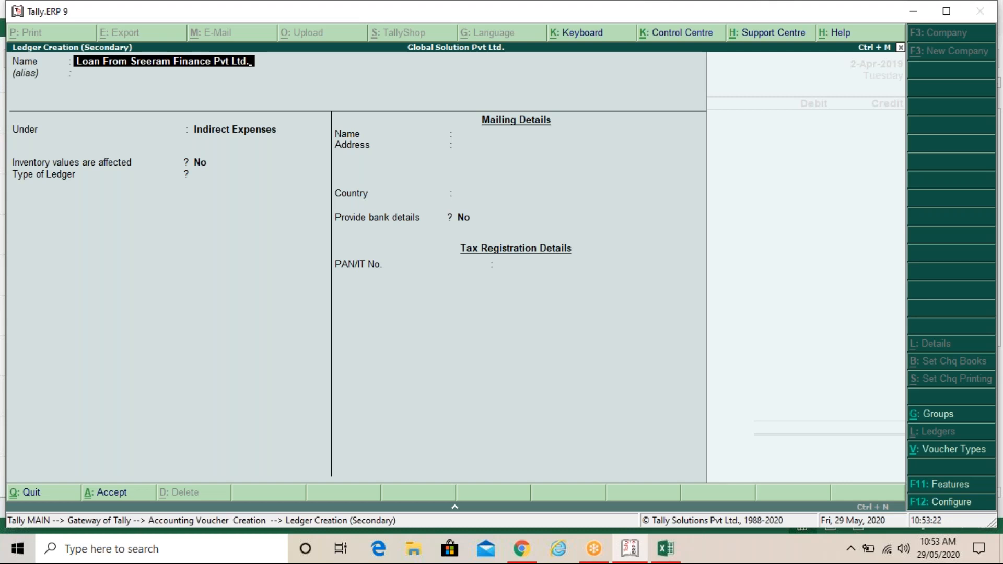
key("Return")
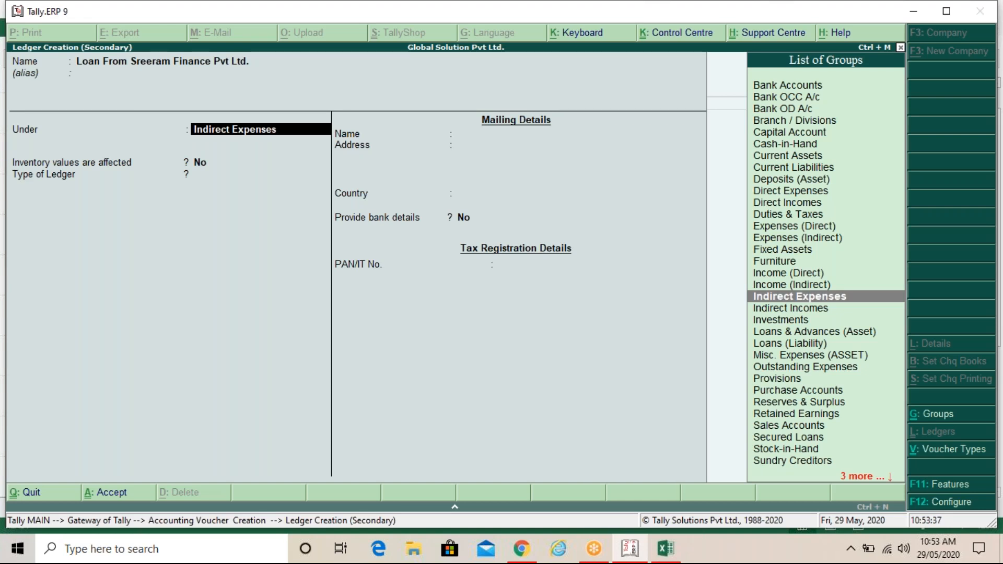
type("S")
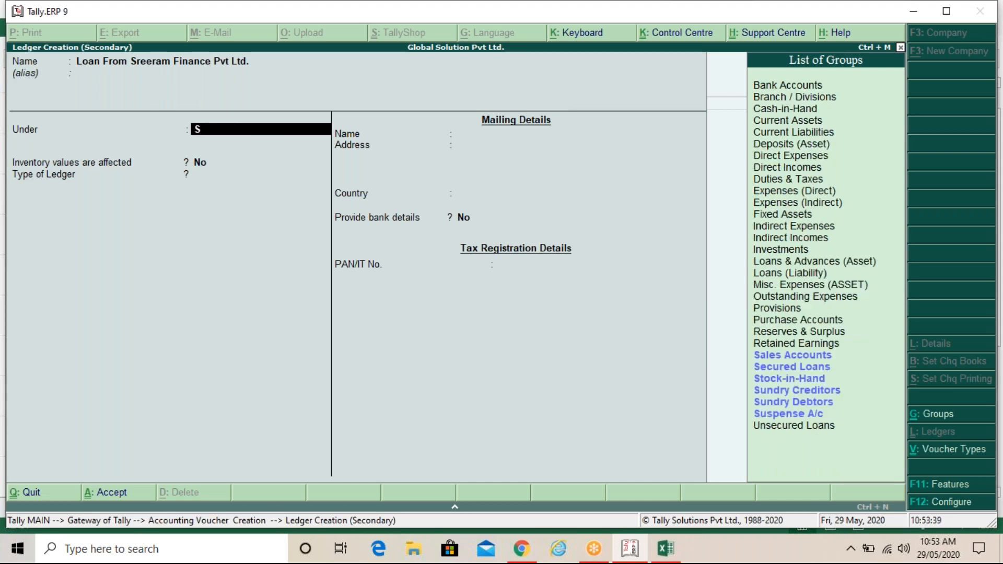
key("Down")
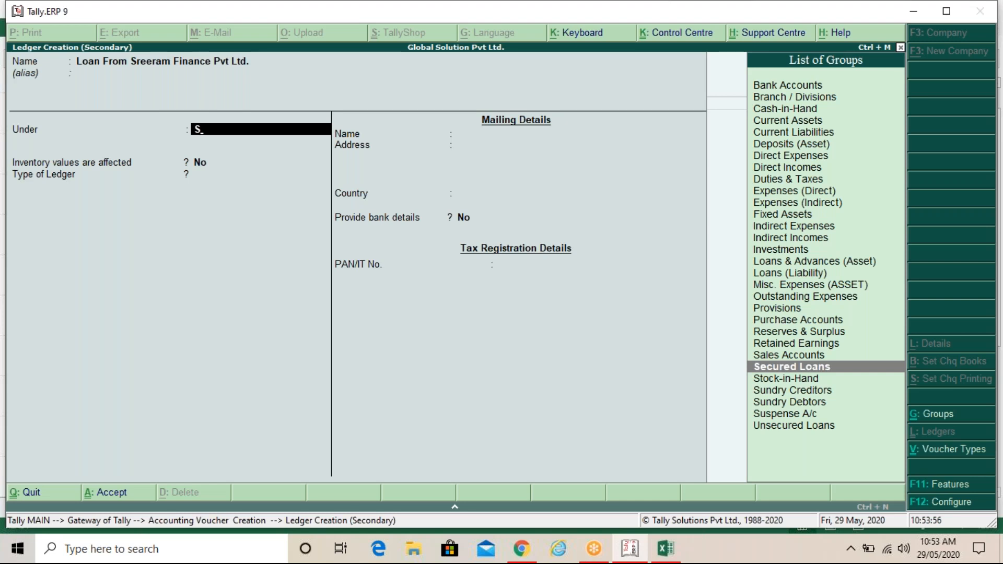
key("Return")
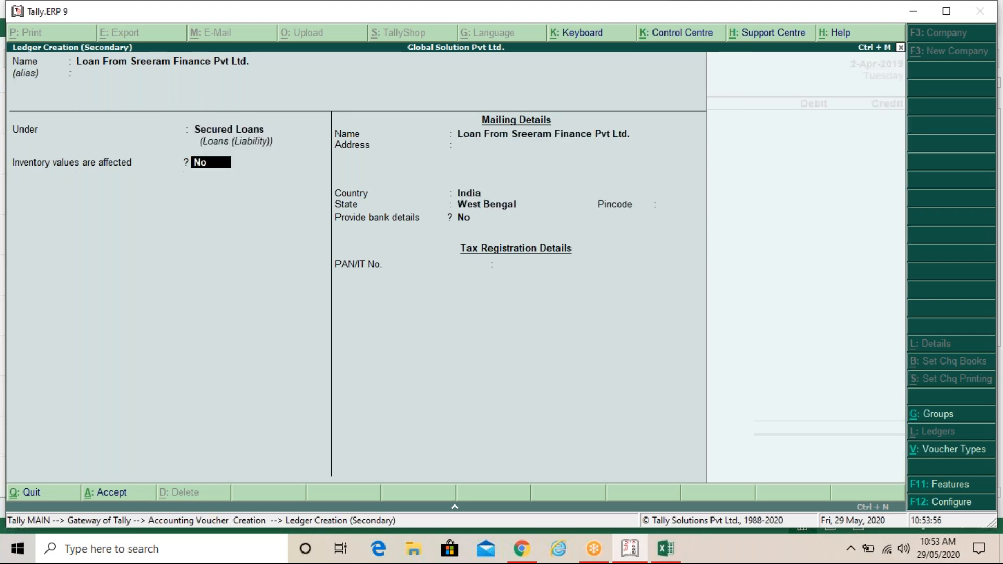
key("Return")
key("Return")
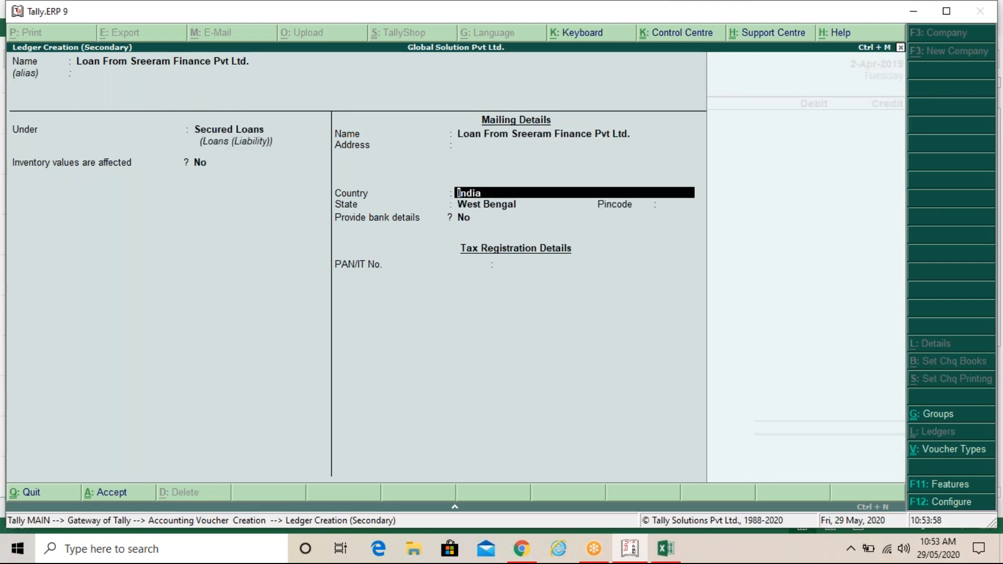
key("Return")
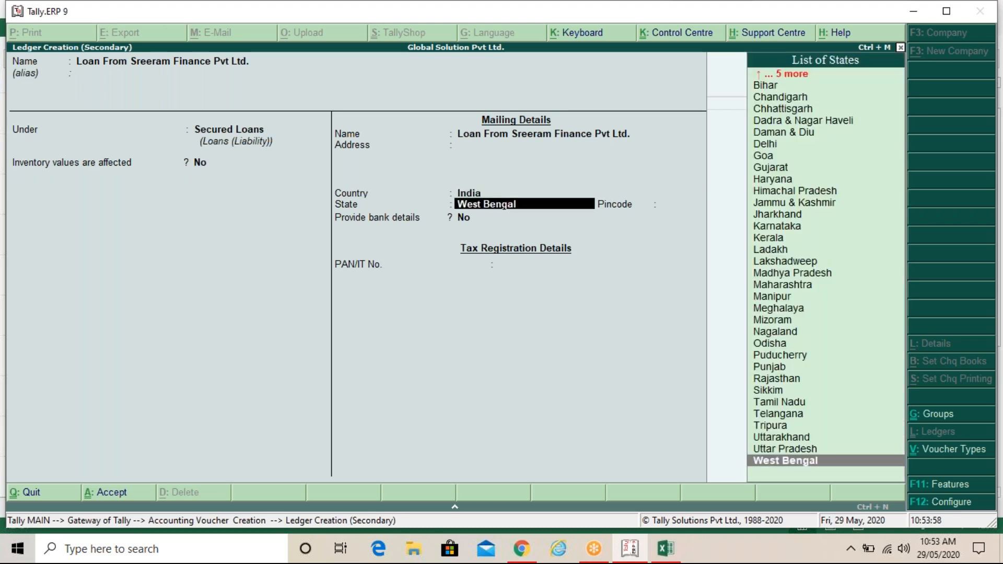
key("Return")
key("Return")
key("Return")
key("Return")
key("Return")
- Credit Loan From Sreeram Finance Pvt Ltd. with 65,000 and debit Axis Bank with the same amount
type("65000")
key("Return")
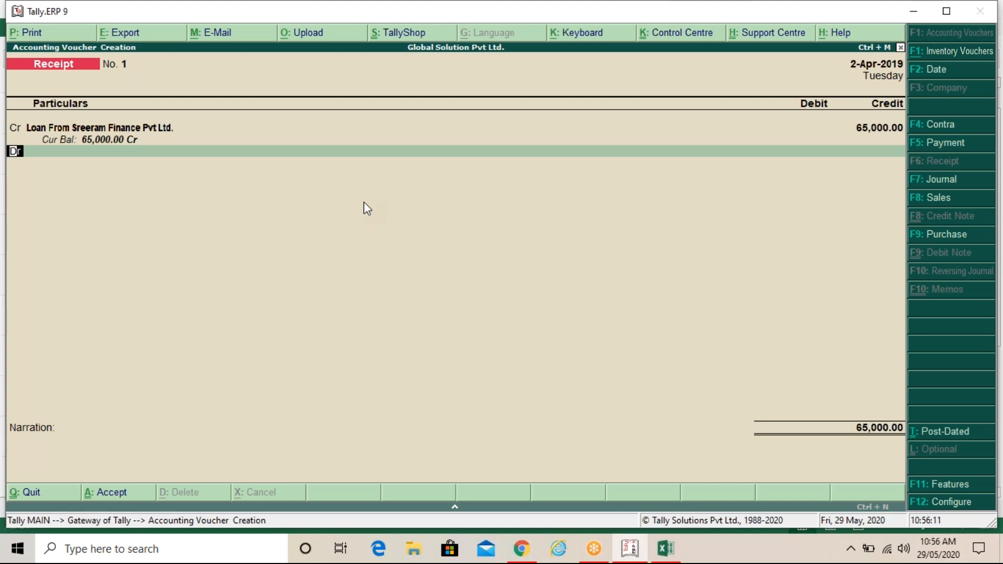
key("Return")
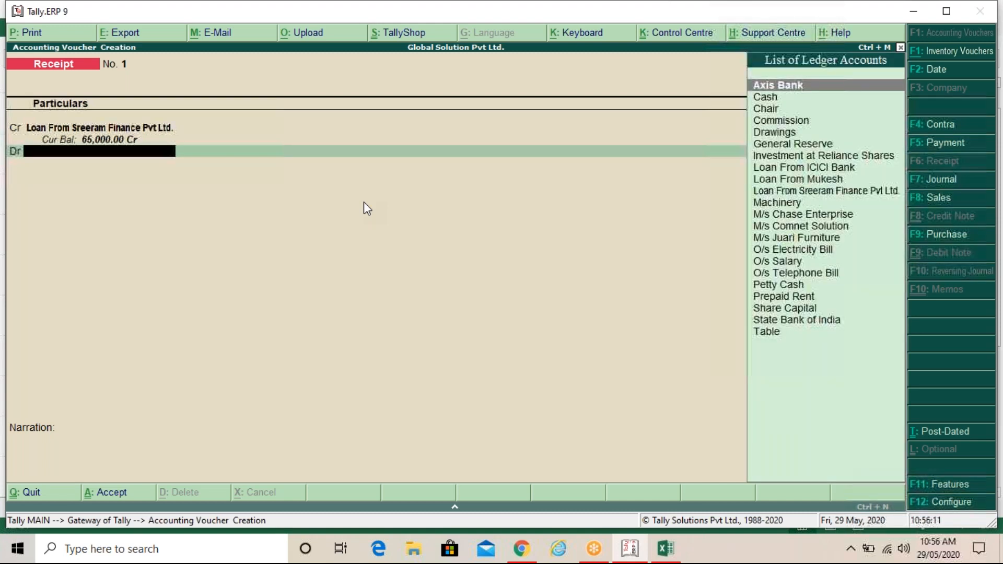
key("Return")
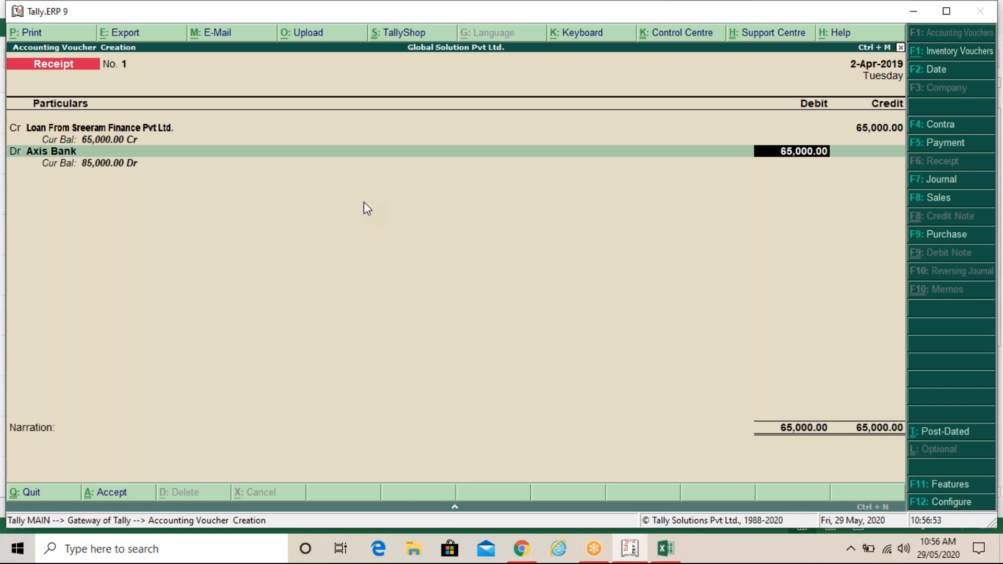
key("Return")
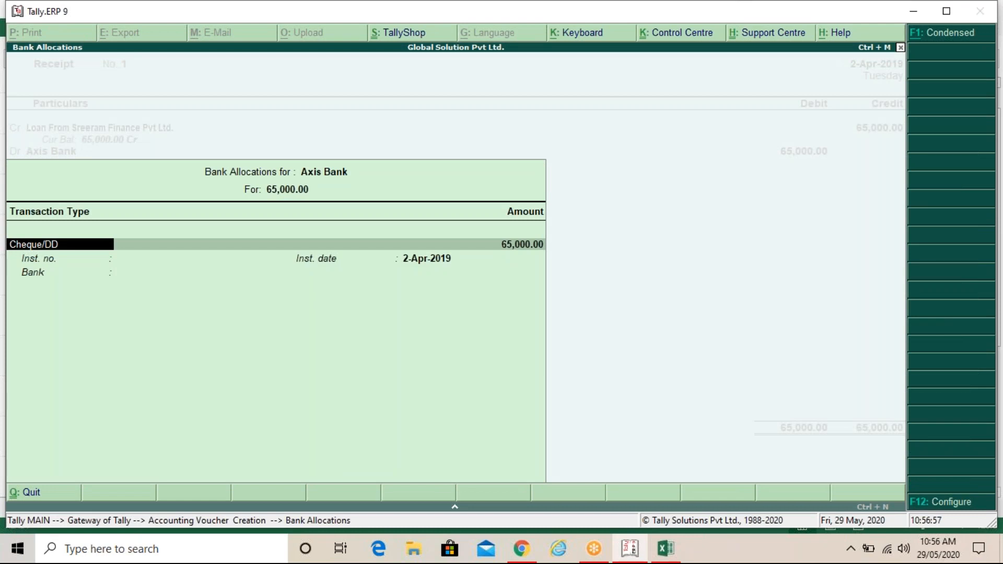
- Keep Cheque/DD for the full 65,000 in the Axis Bank allocation, and look up the cheque details in Q2 of the Excel assignment
key("Return")
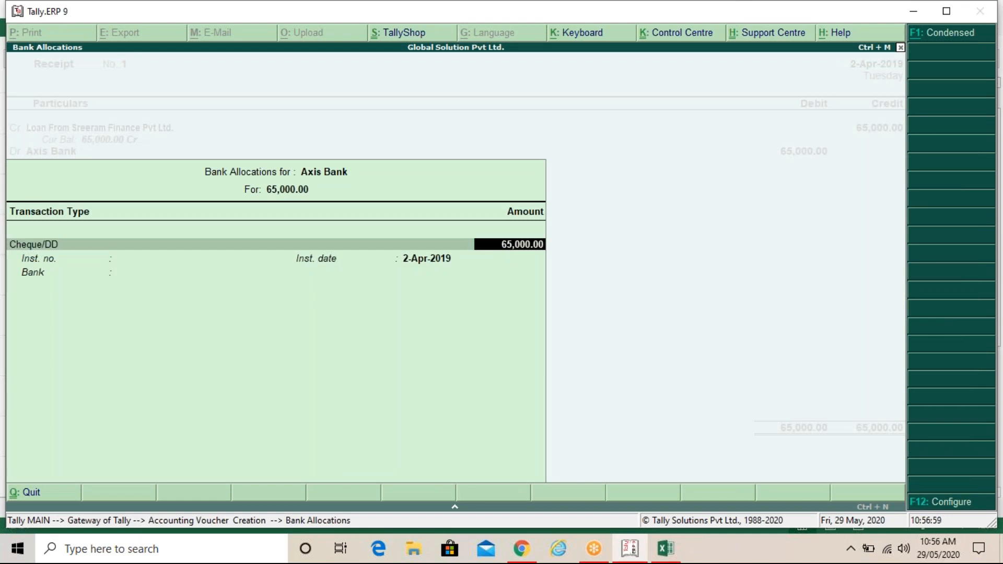
key("Return")
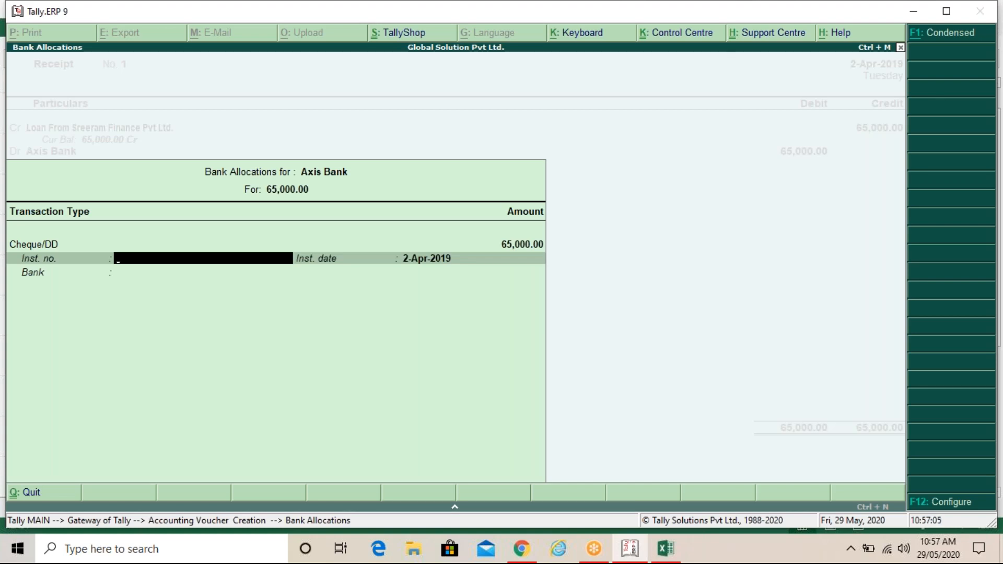
key("alt+Tab")
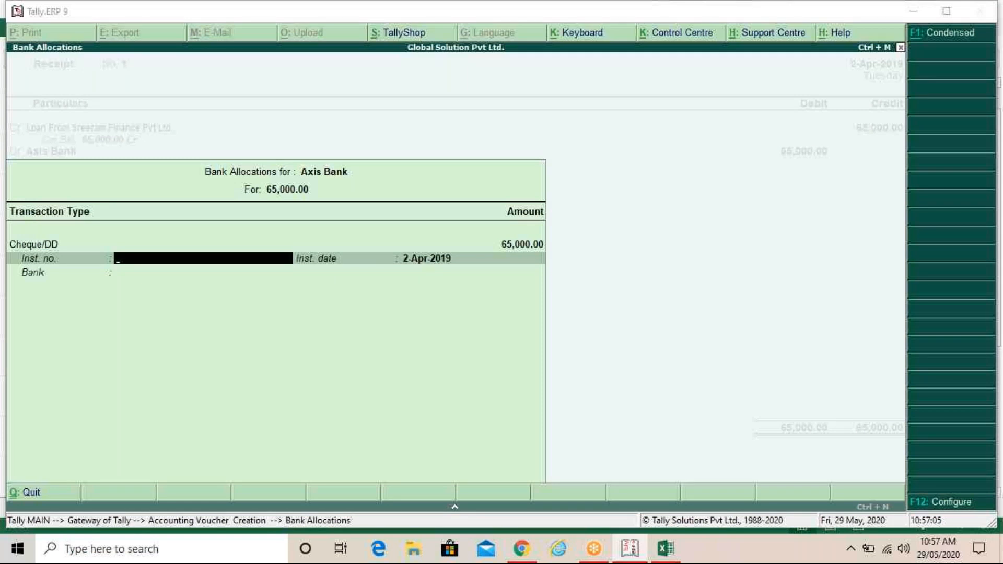
key("alt+Tab")
key("alt+Tab")
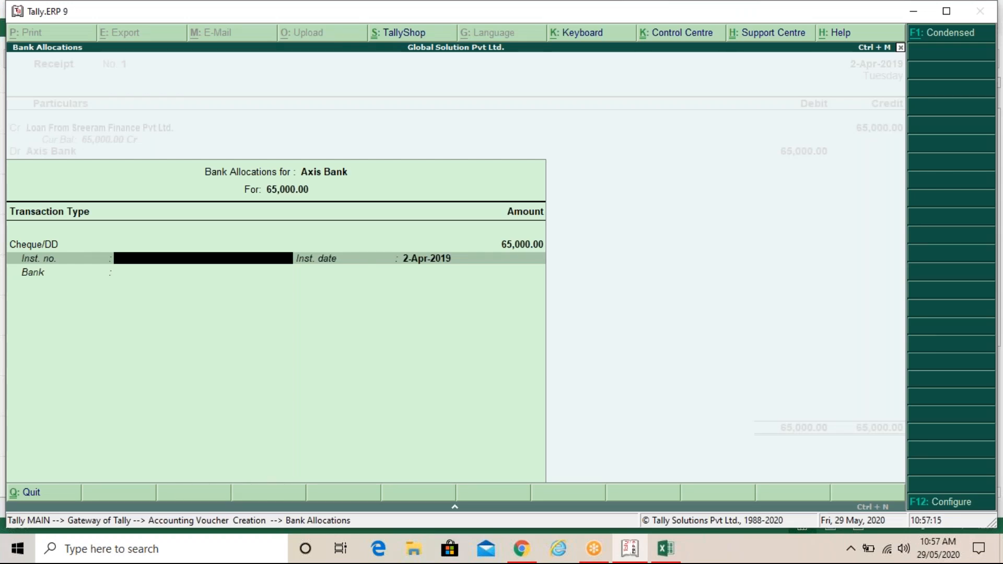
key("alt+Tab")
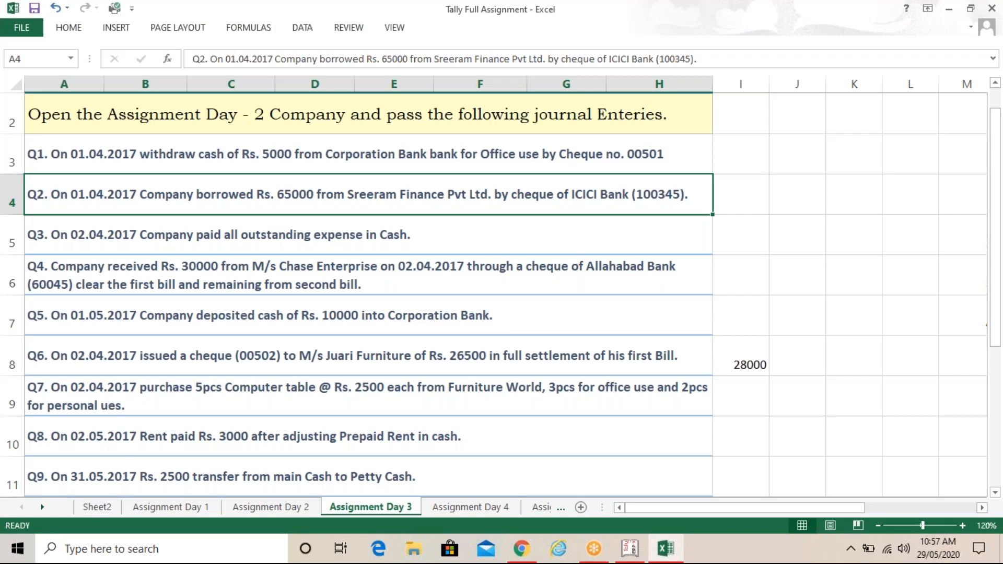
key("alt+Tab")
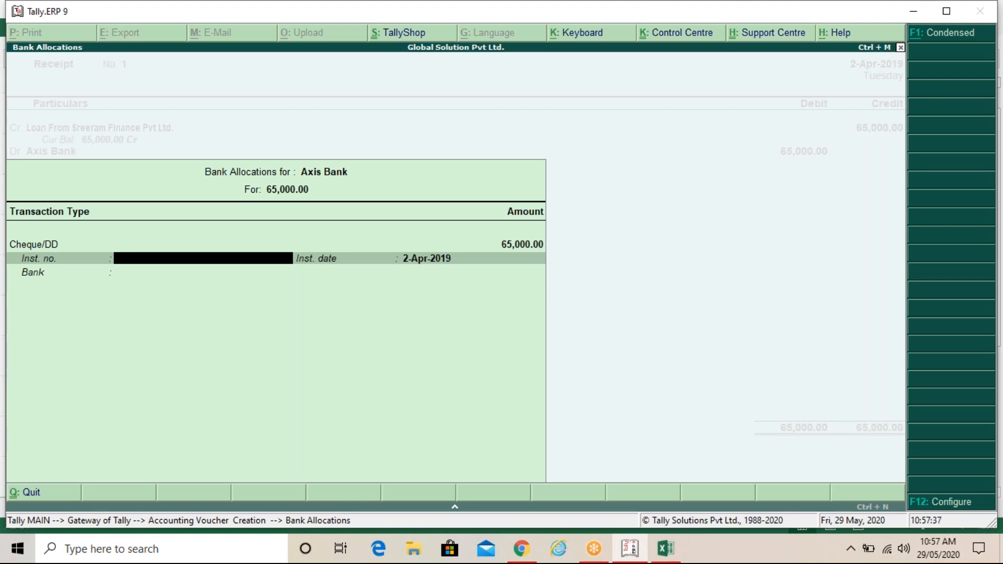
key("alt+Tab")
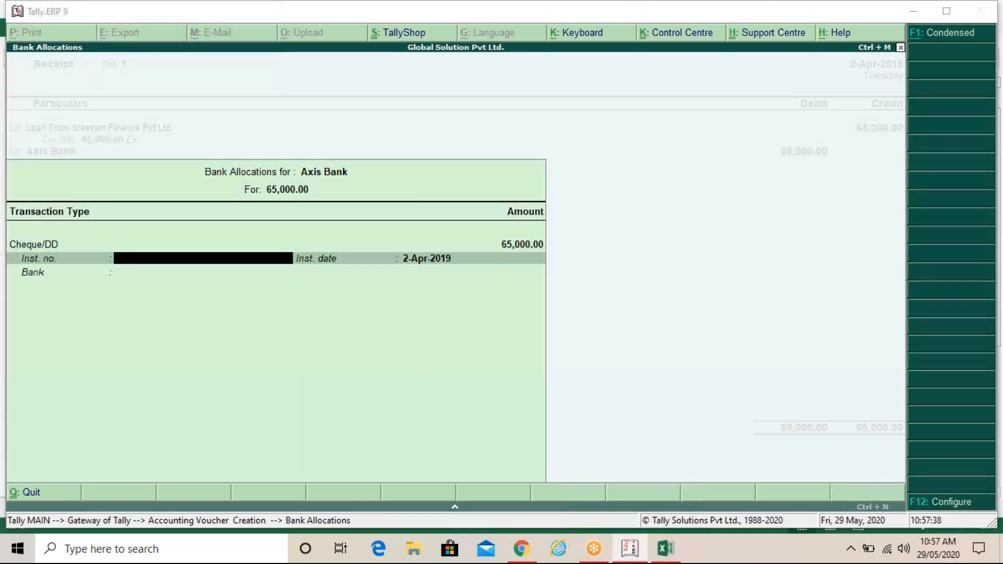
key("alt+Tab")
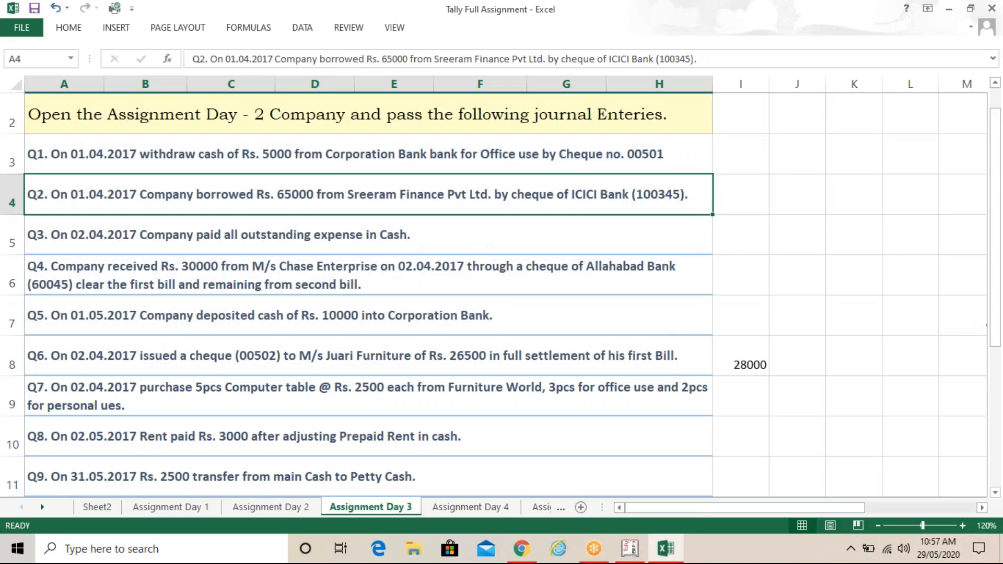
key("alt+Tab")
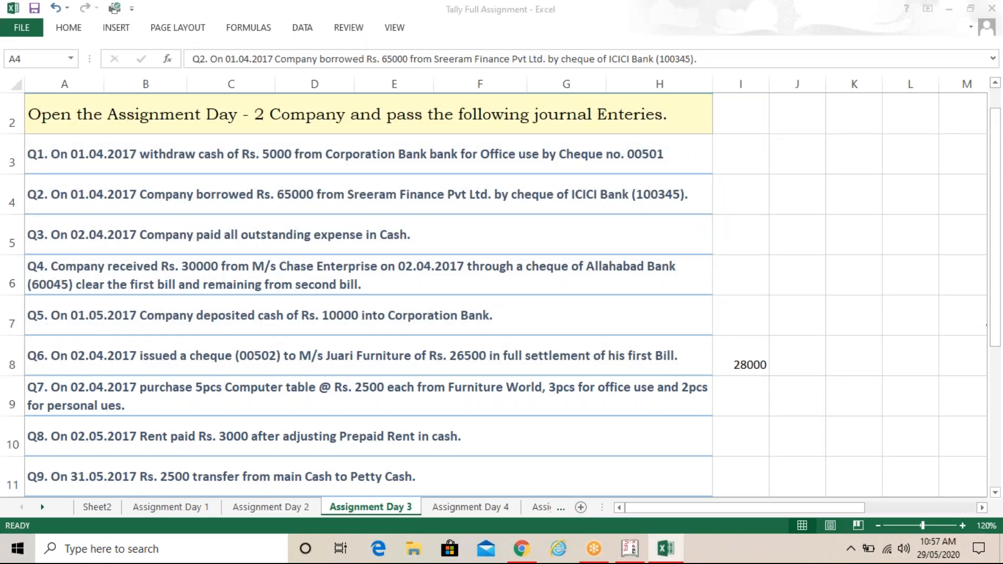
- Enter 100345 as the cheque's instrument number and keep 2-Apr-2019 as the instrument date
type("1-=00==")
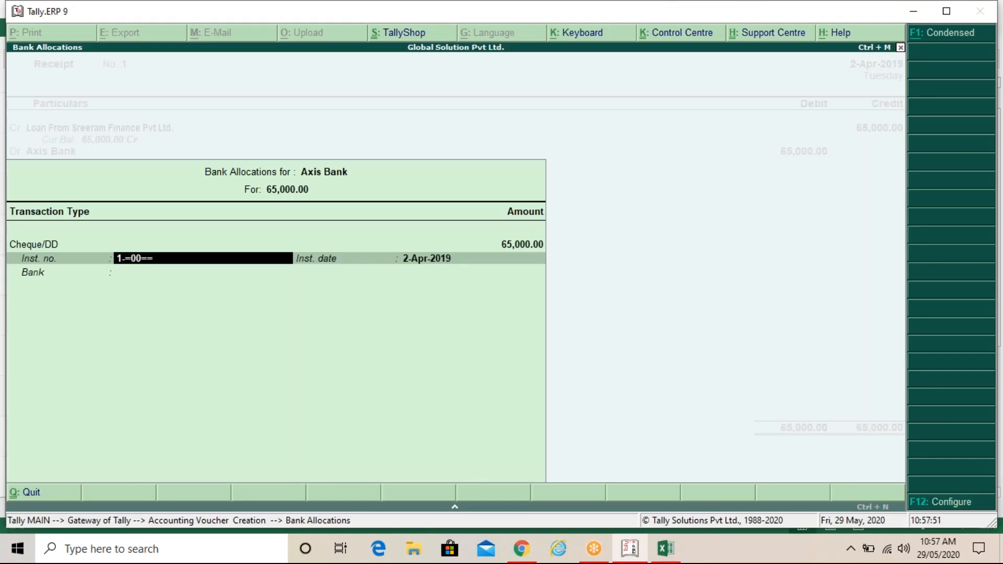
key("BackSpace")
key("BackSpace")
key("BackSpace")
key("BackSpace")
key("BackSpace")
type("00345")
key("Return")
key("Return")
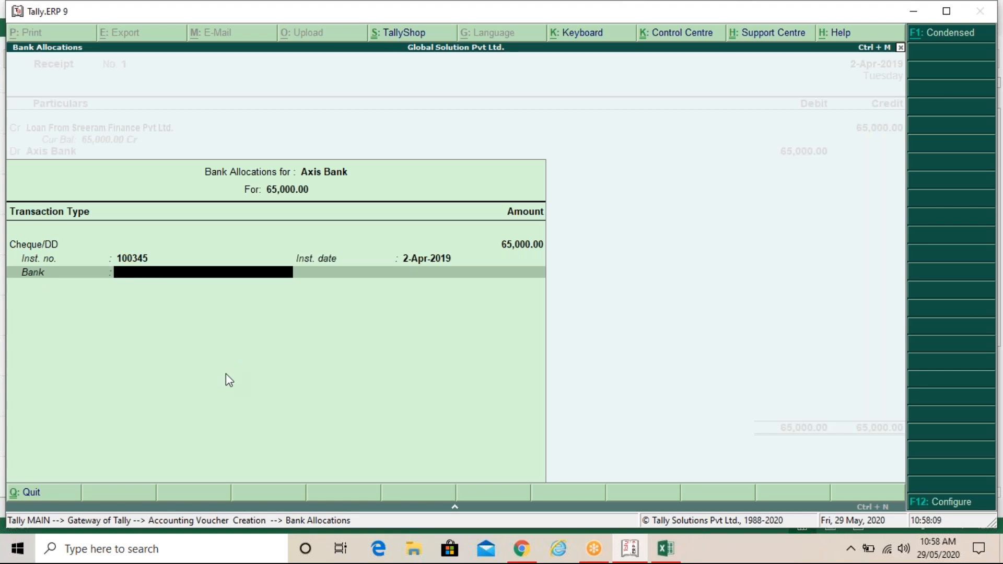
- Specify ICICI Bank as the cheque's bank, complete the bank allocation and leave the receipt's narration blank
key("space")
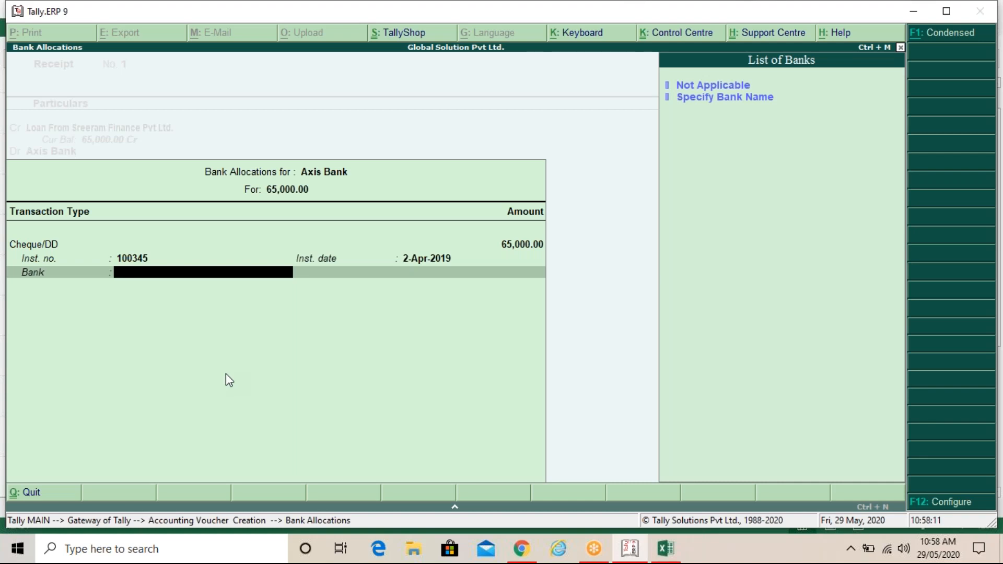
key("Down")
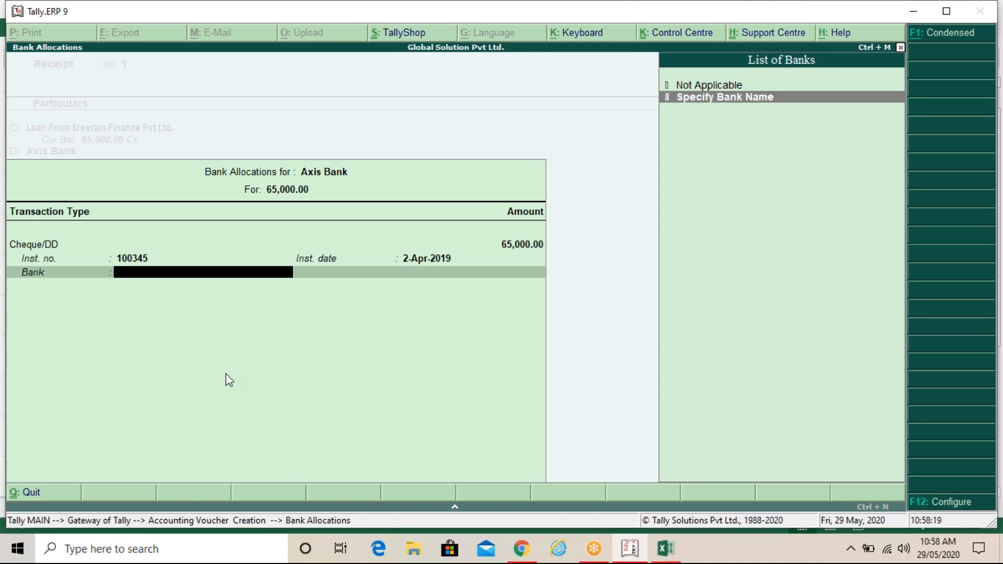
key("Return")
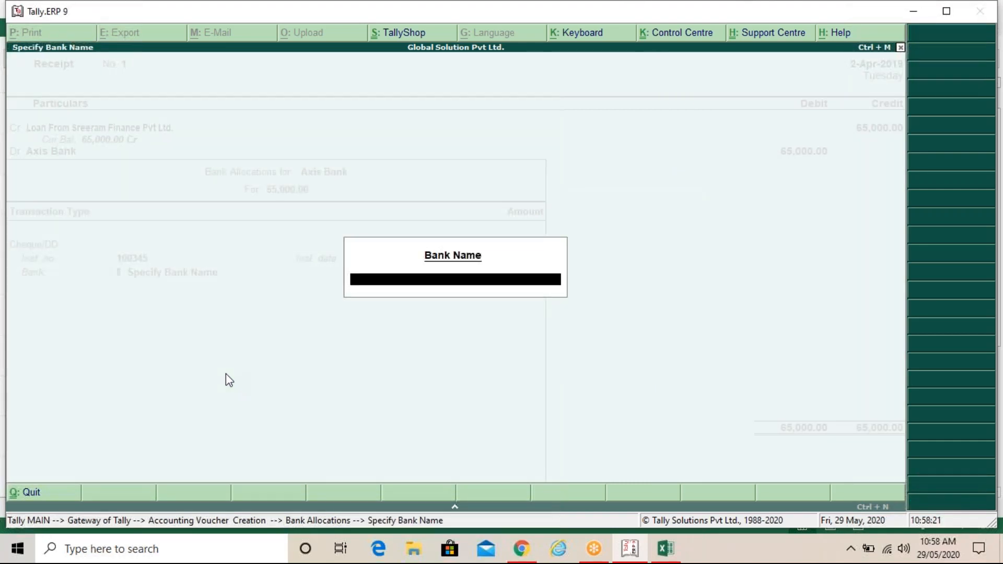
type("ICICI Bank")
key("Return")
key("Return")
key("Return")
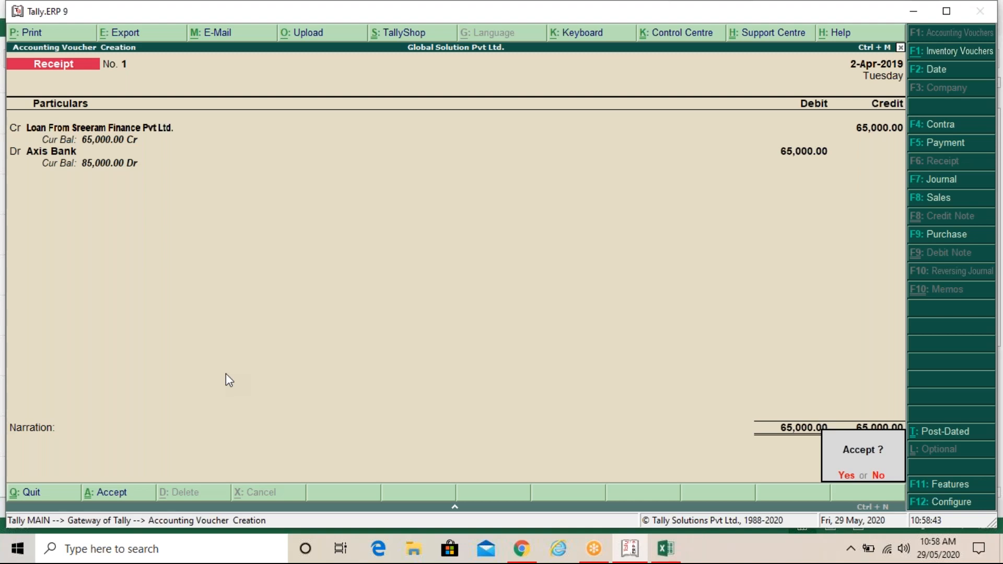
- Switch to the Excel assignment workbook, review Q3 with the outstanding expenses on the Assignment Day 2 sheet, and return to Tally.ERP 9
key("alt+Tab")
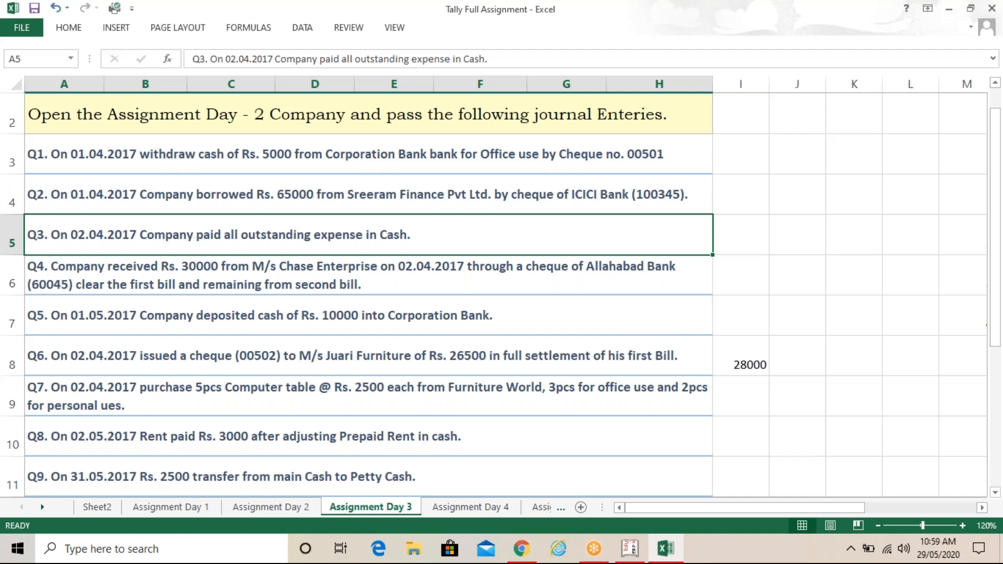
left_click(287, 507)
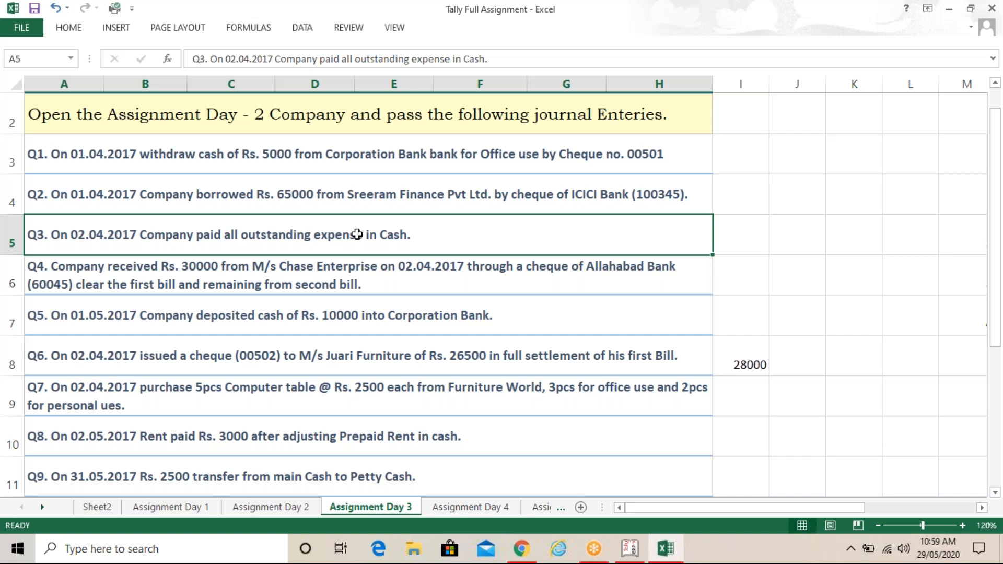
key("alt+Tab")
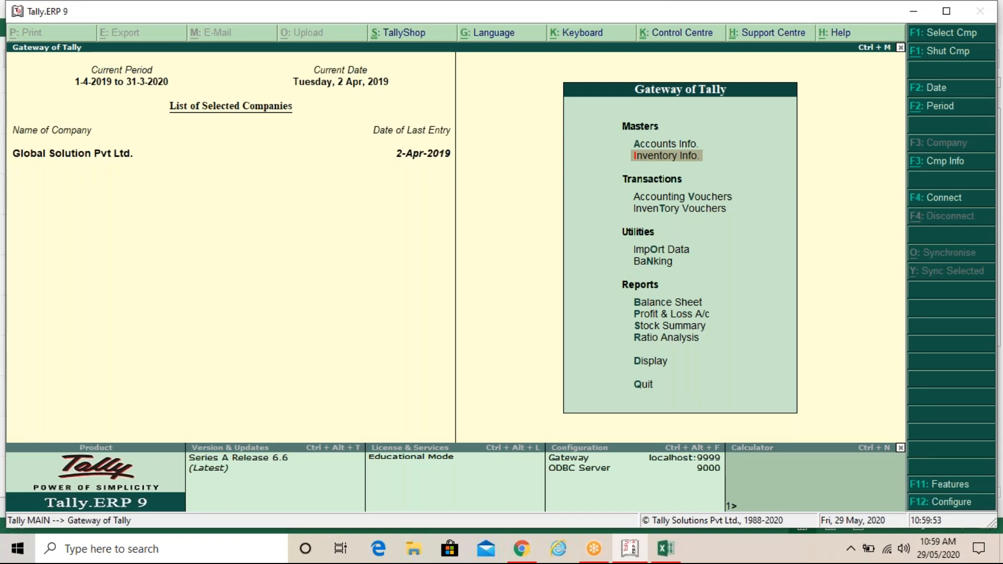
- Start a Payment voucher that debits O/s Electricity Bill with 12,500 and credits Cash with the same amount
key("v")
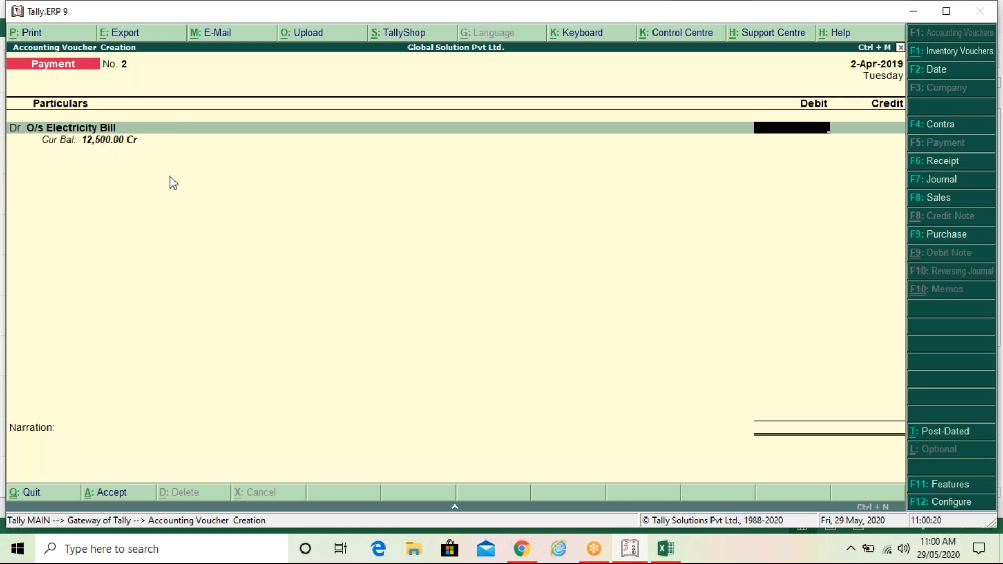
type("12")
type("500")
key("Return")
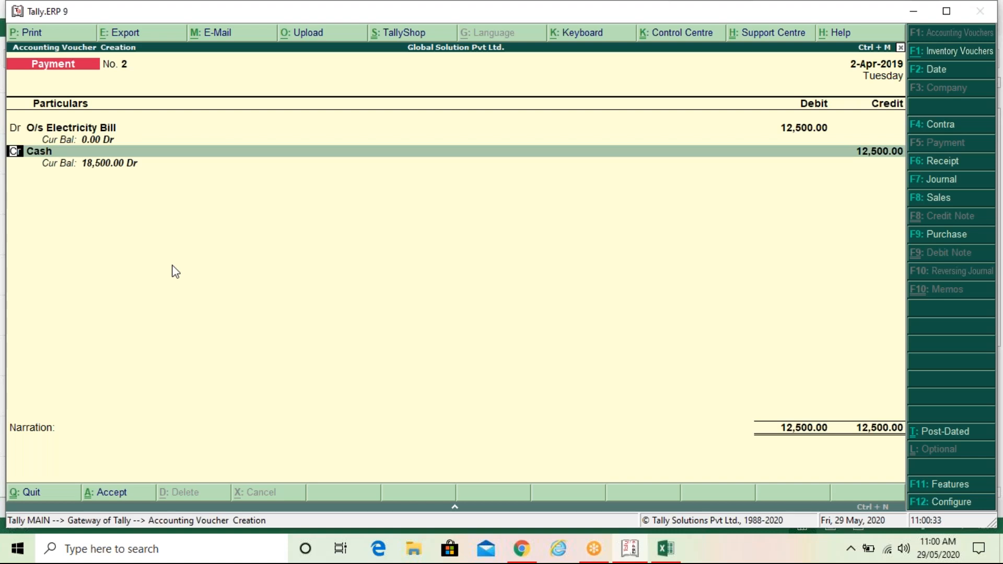
key("Return")
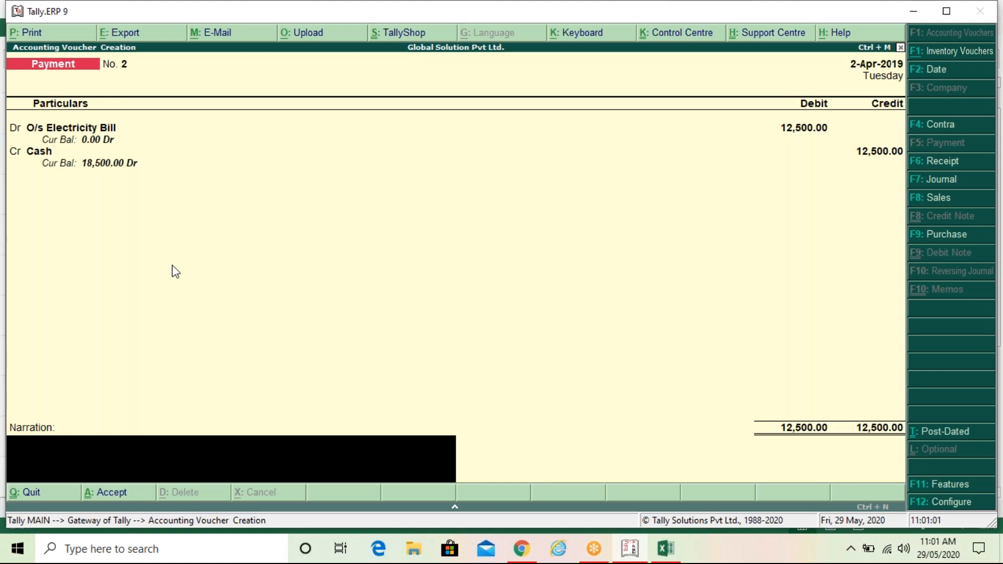
- Go back to the Cash line and turn it into a debit of 2,000 to O/s Telephone Bill
key("BackSpace")
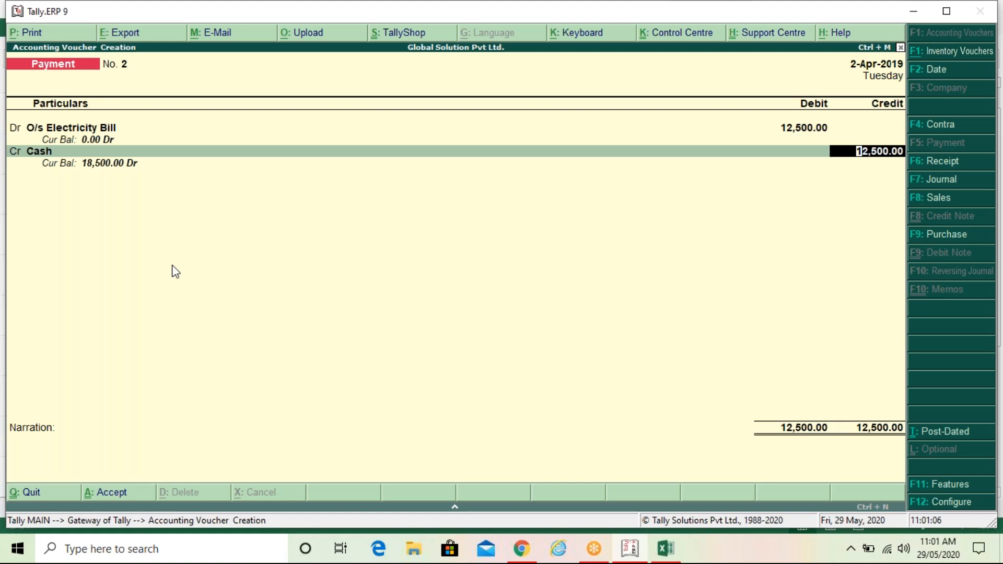
key("BackSpace")
key("BackSpace")
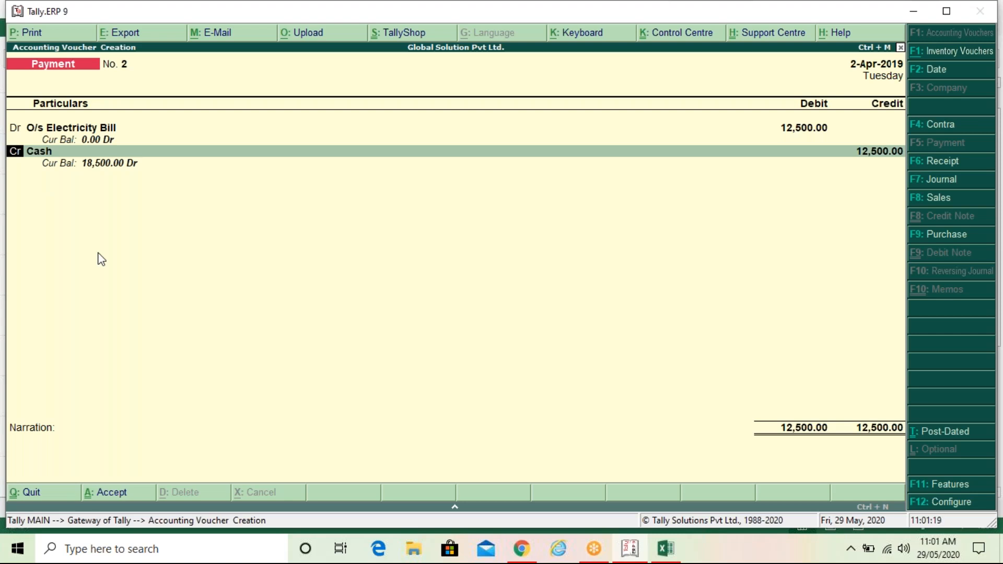
type("d")
key("Return")
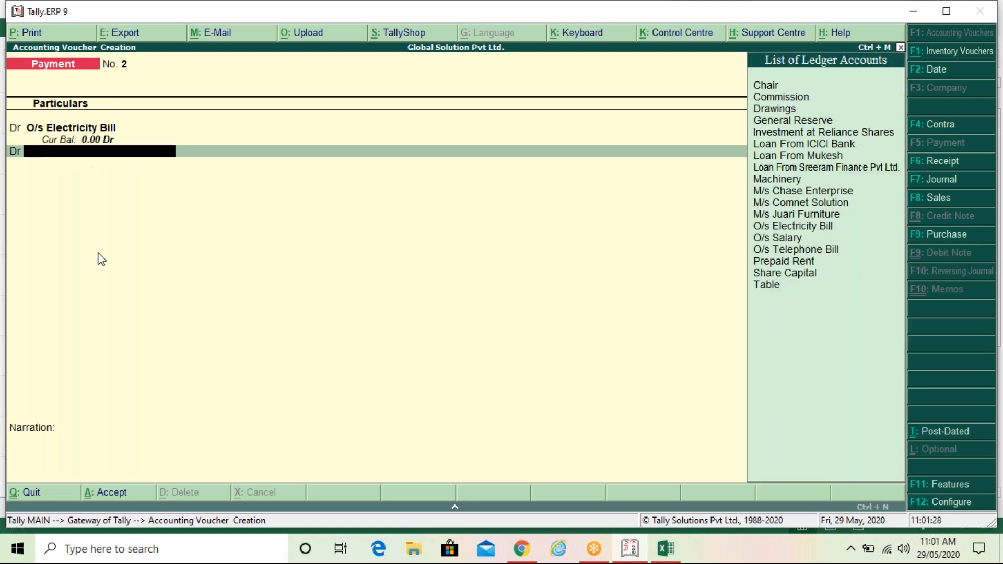
type("o")
key("Down")
key("Down")
key("Down")
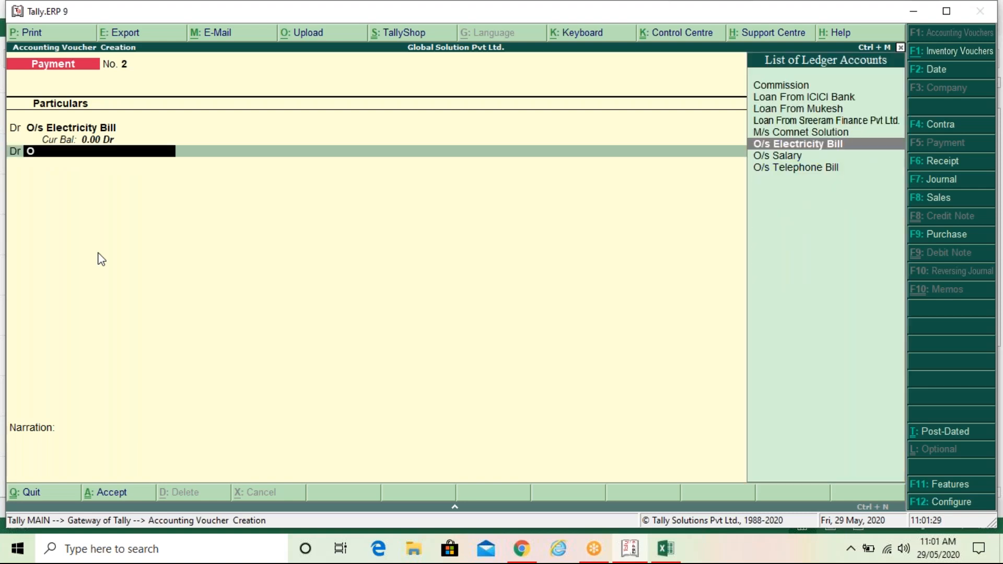
key("Return")
type("2000")
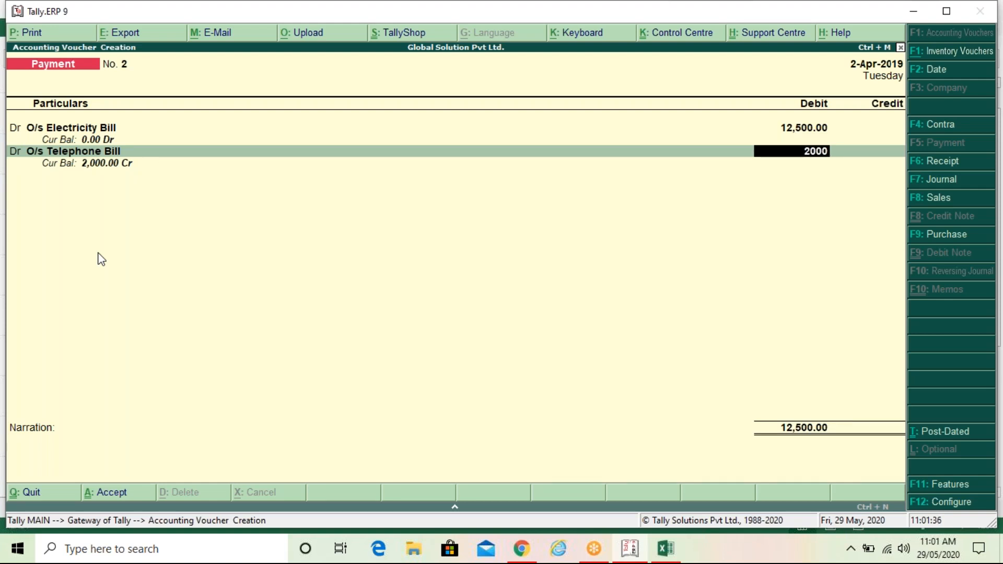
key("Return")
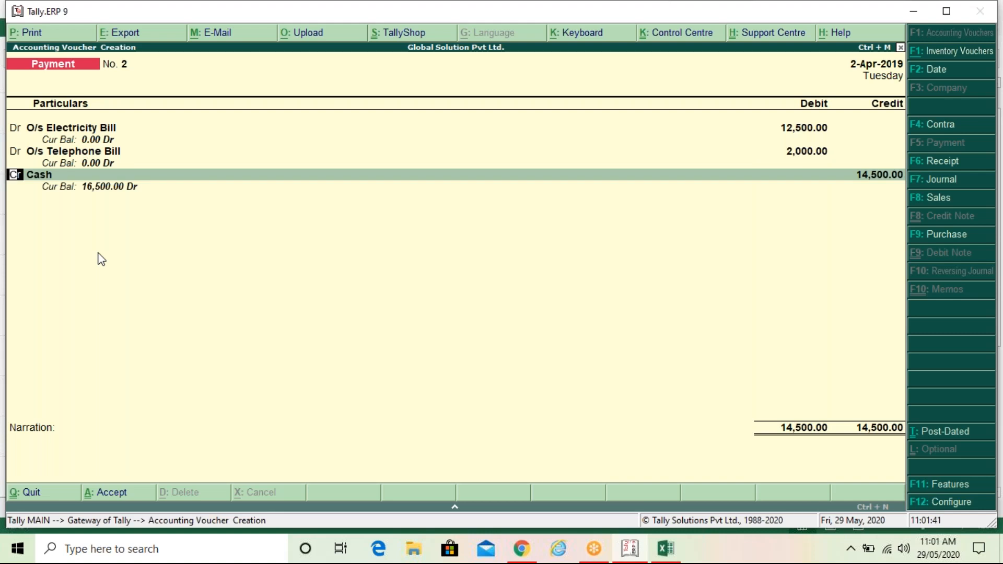
- Change the next line to a debit and enter O/s Salary with 10,000
type("d")
key("Return")
type("O")
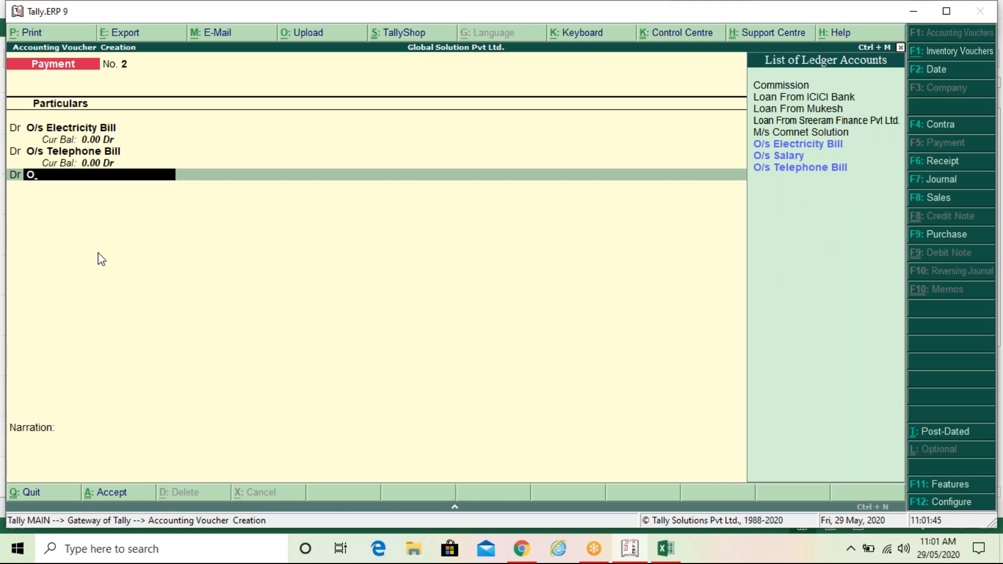
key("Down")
key("Return")
type("1")
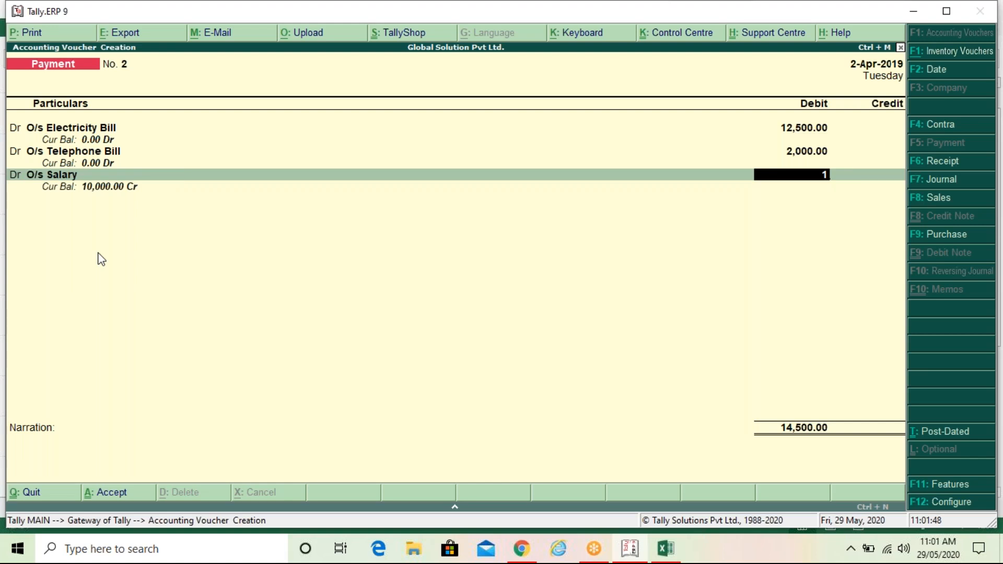
type("0,000")
key("Return")
- Credit Cash with 24,500, leave the narration blank and accept the payment voucher
key("Return")
key("Return")
key("Return")
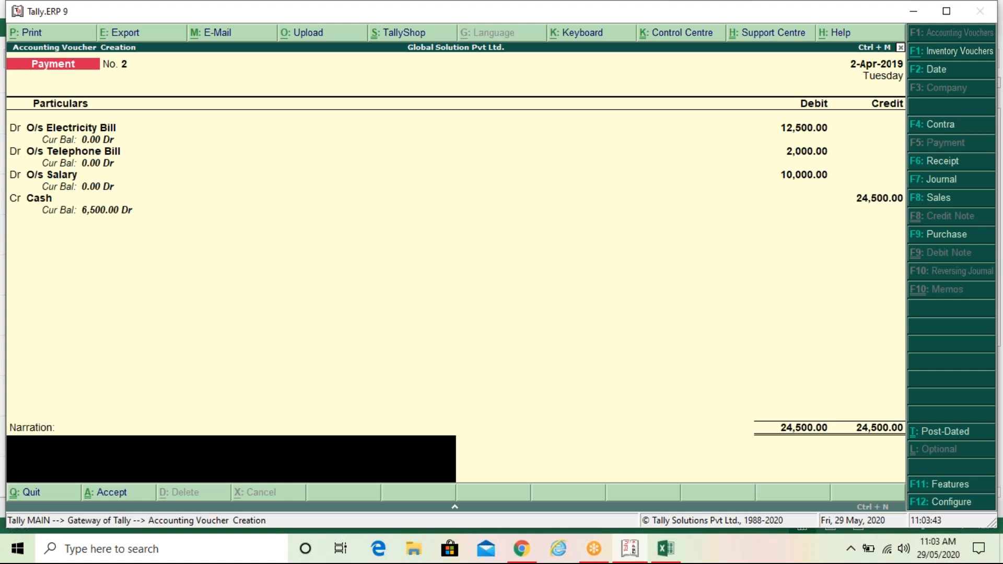
key("Return")
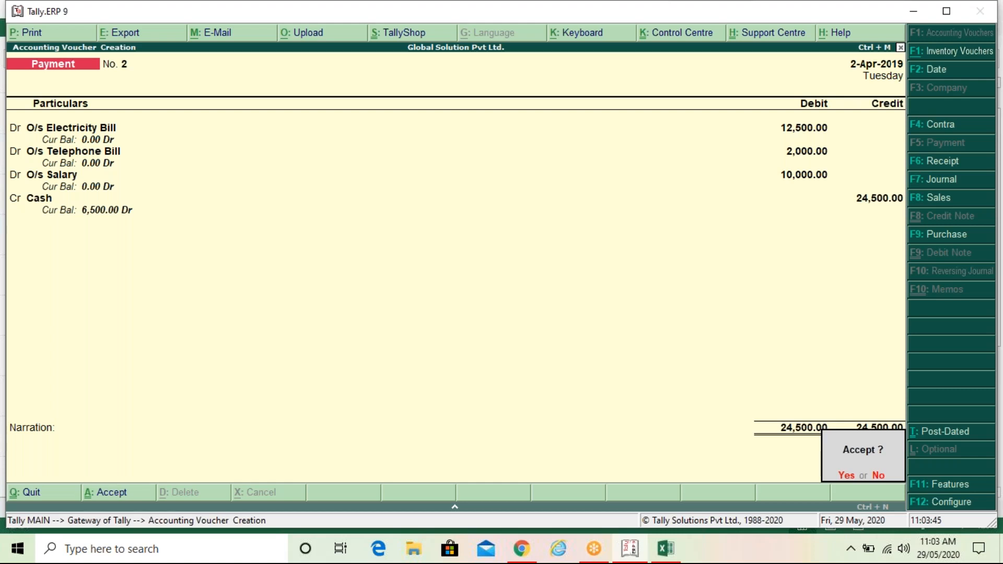
key("Return")
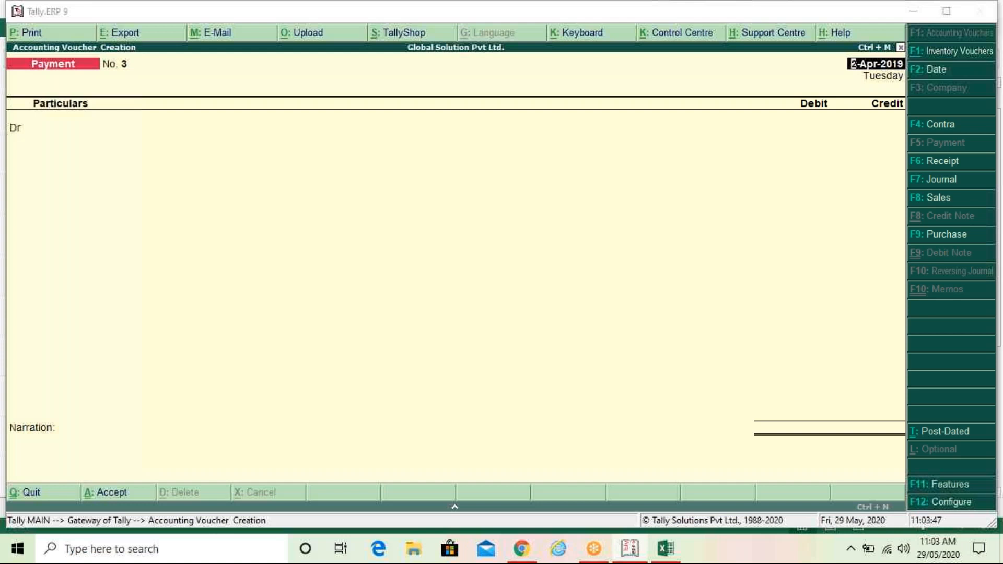
- Switch to the Excel assignment workbook, go to Q4 on the M/s Chase Enterprise receipt, and open the Assignment Day 2 sheet
key("alt+Tab")
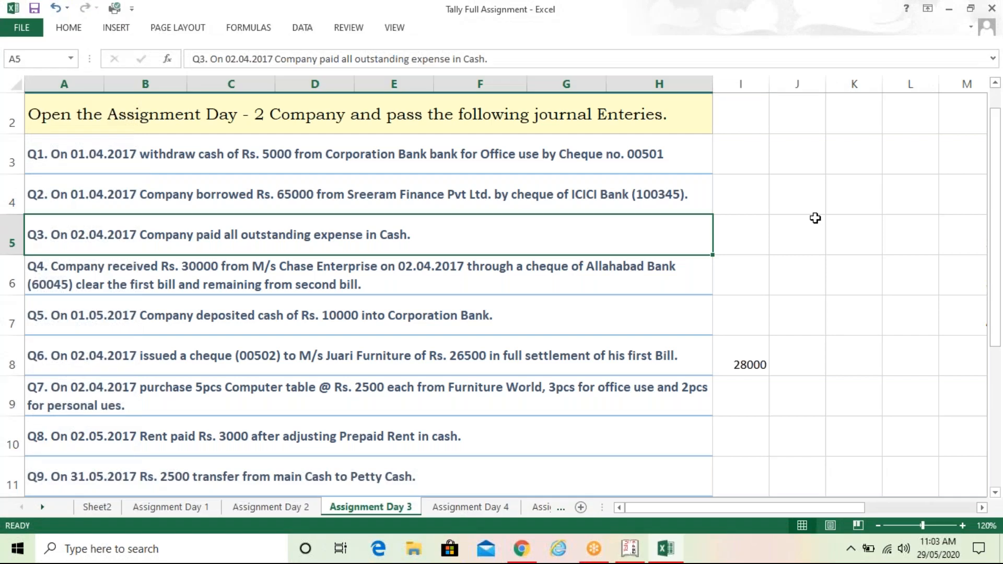
key("Down")
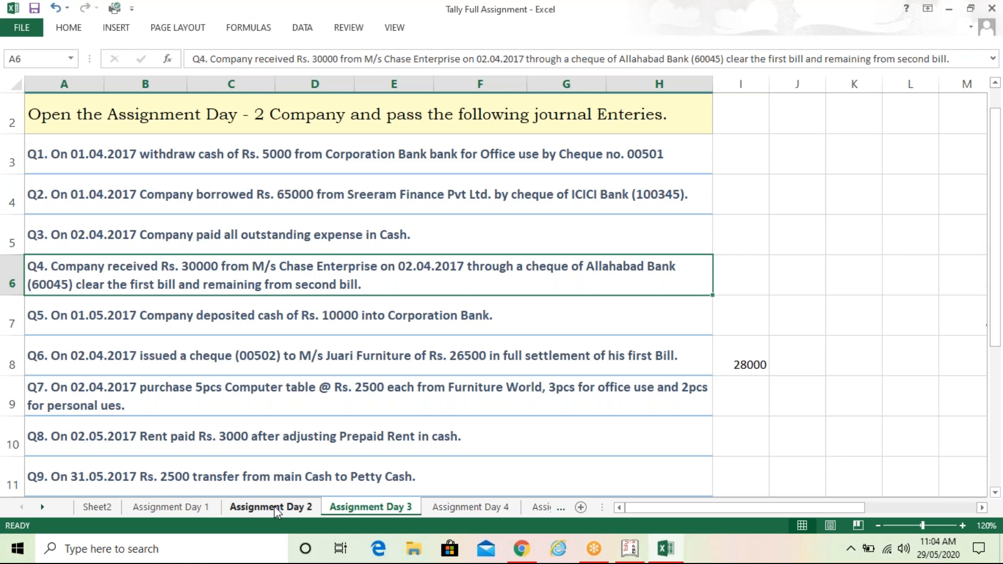
left_click(276, 509)
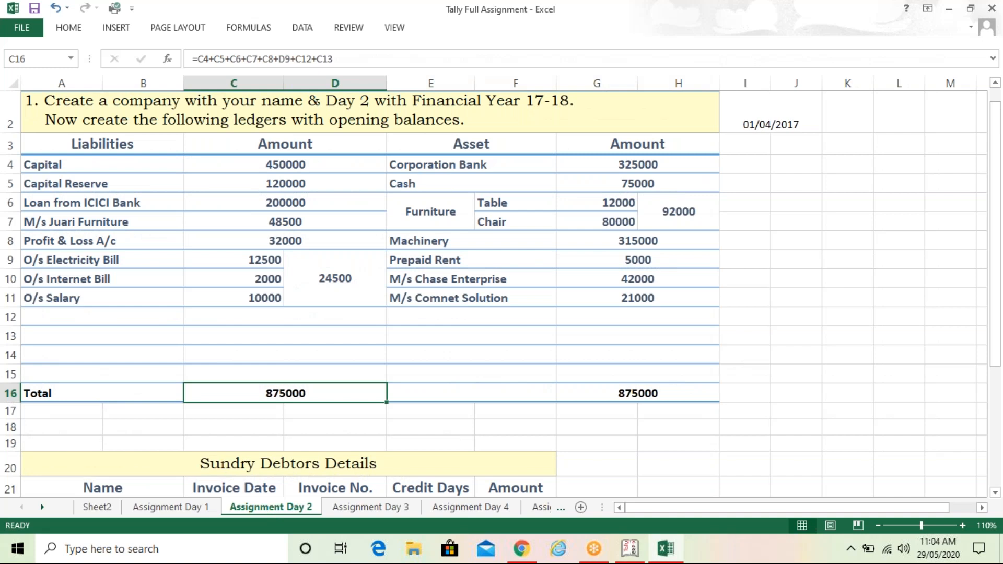
- Examine the two M/s Chase Enterprise bills in the Sundry Debtors Details, then return to the Assignment Day 3 sheet
key("Down")
key("Down")
key("Down")
key("Down")
key("Down")
key("Down")
key("Down")
key("Down")
key("Down")
key("Down")
key("Down")
key("Down")
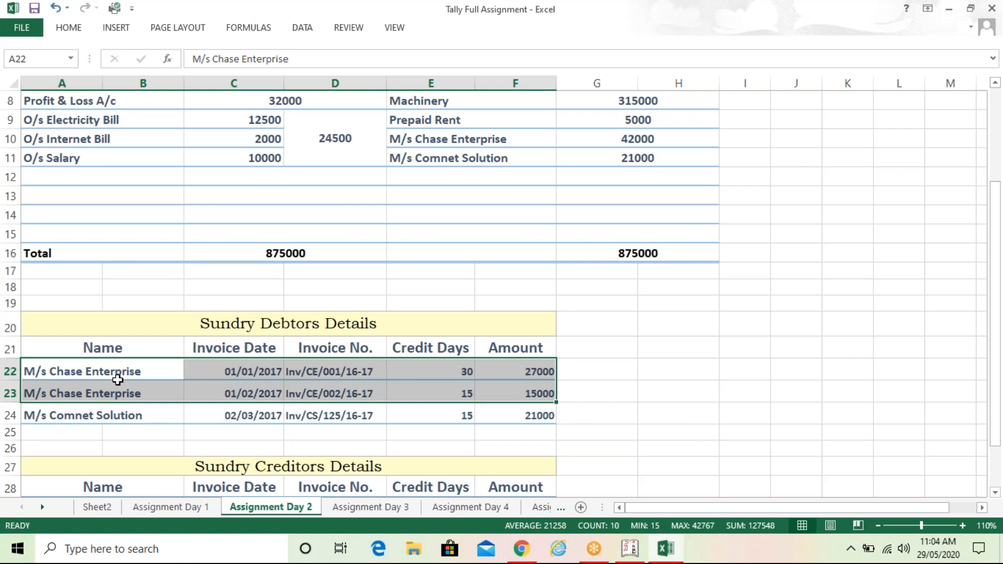
left_click(529, 367)
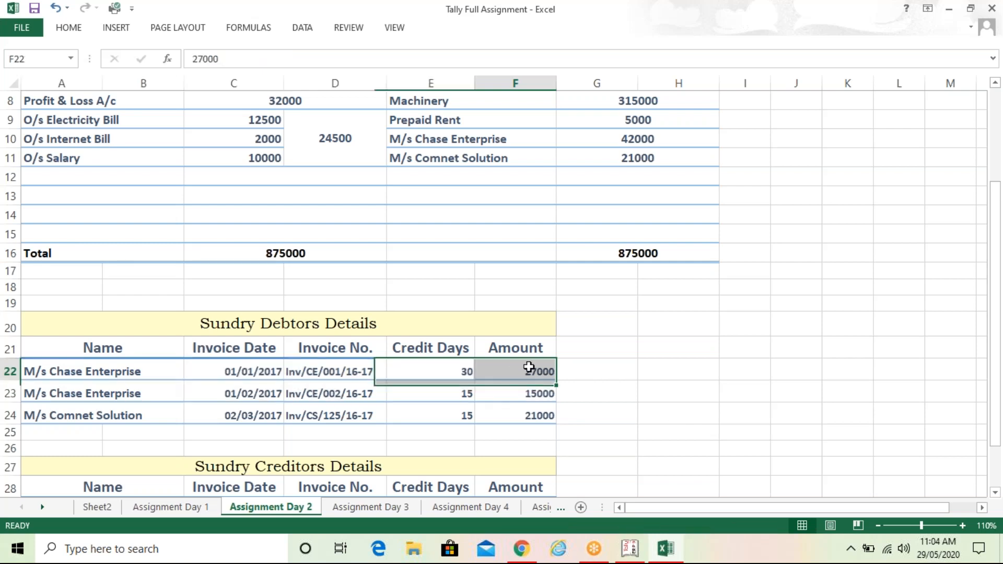
left_click(528, 389)
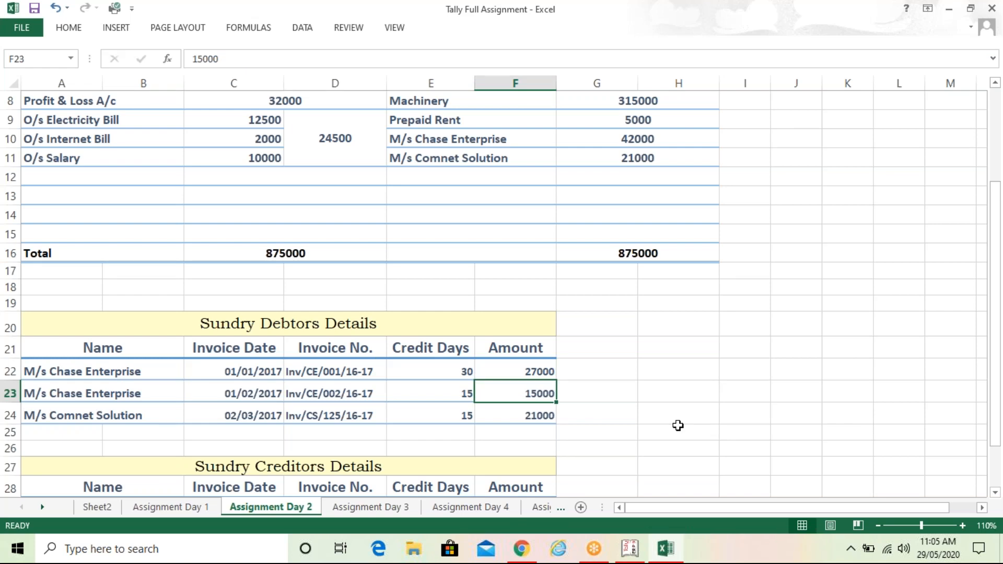
left_click(553, 371)
left_click(550, 391)
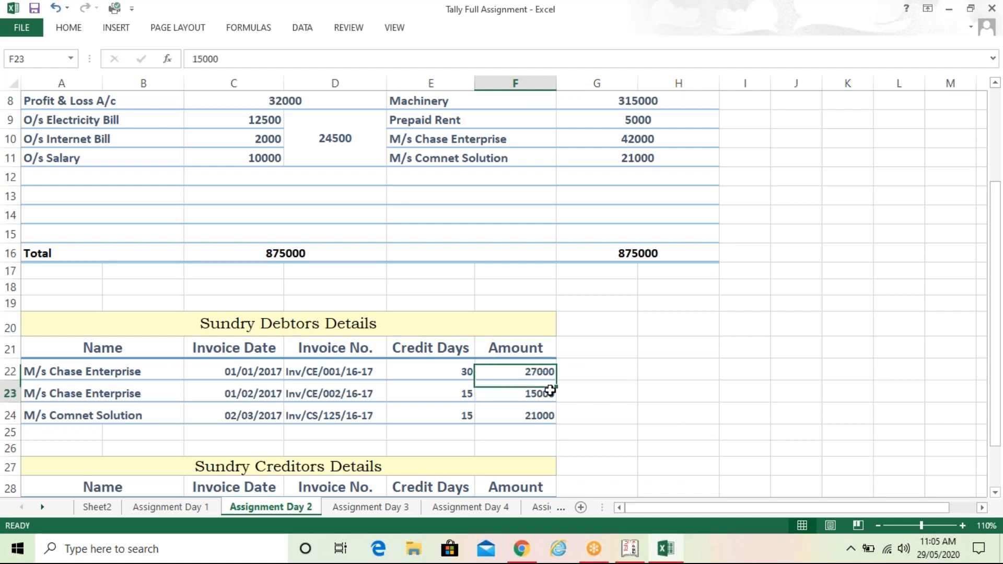
left_click(402, 508)
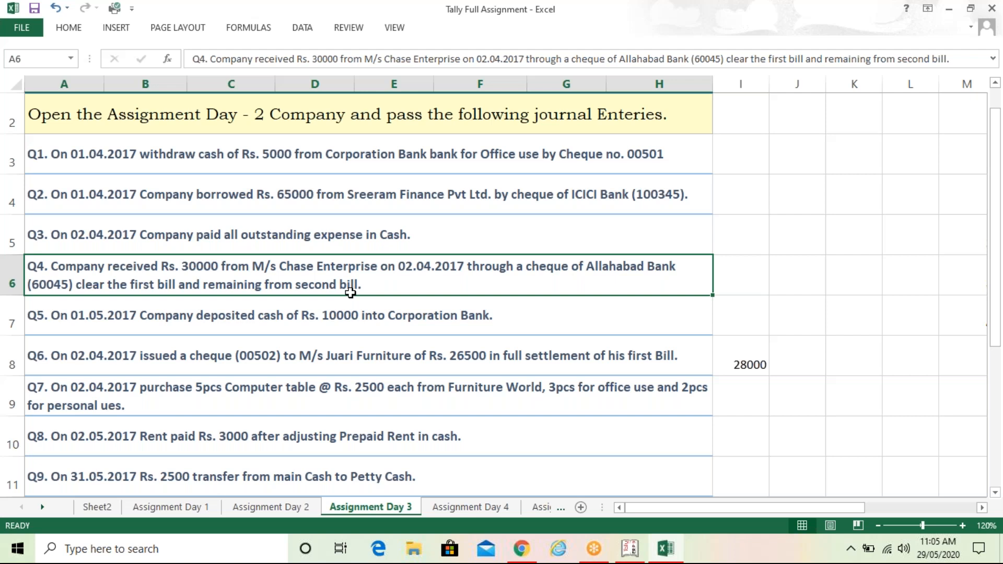
- Switch to Tally and start a receipt voucher dated 1-May-2019
key("alt+Tab")
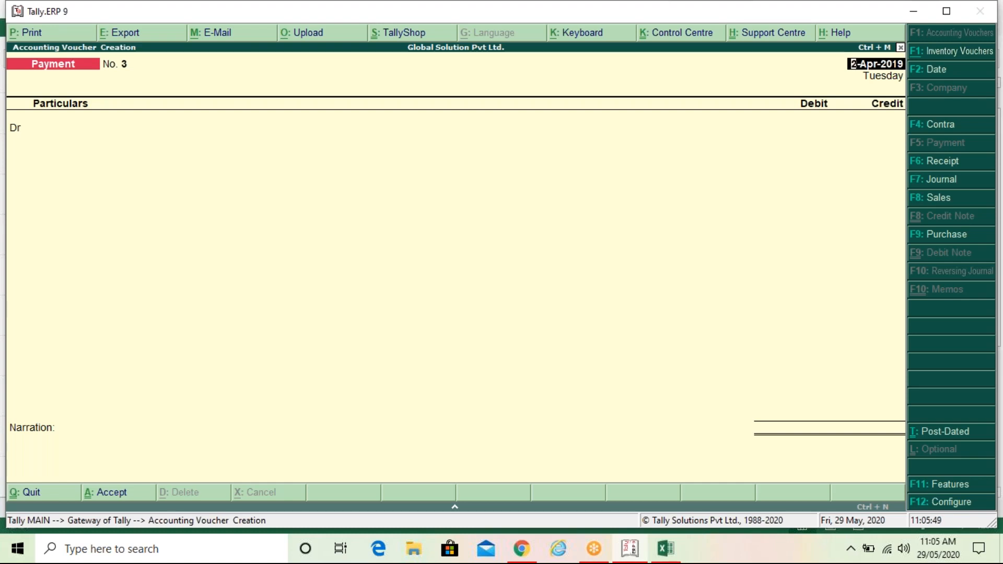
key("F6")
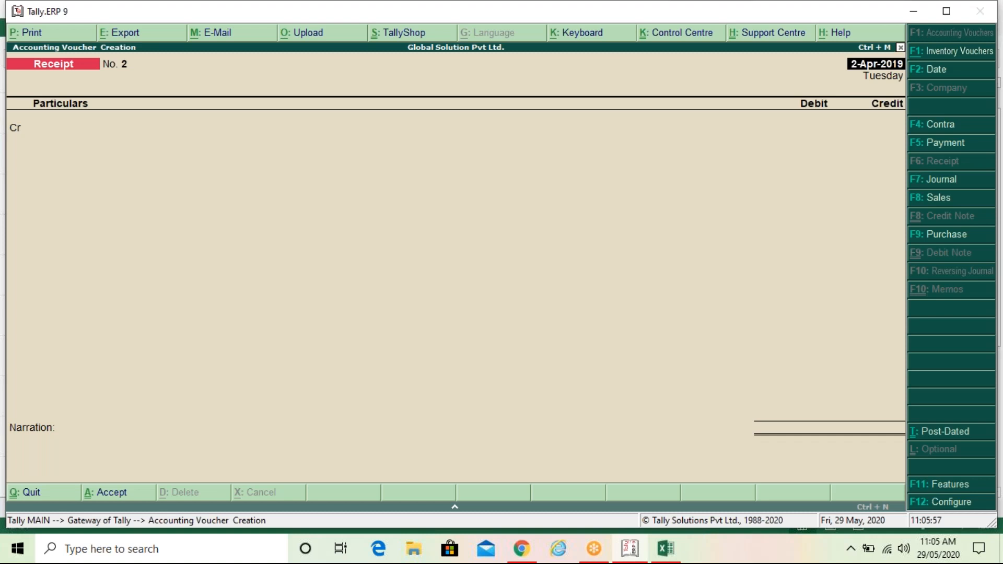
key("F2")
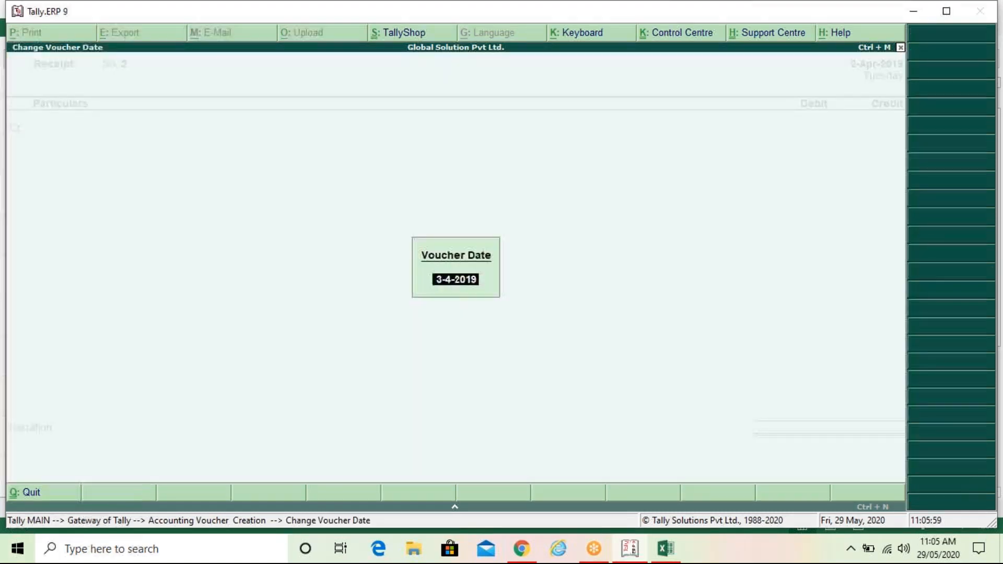
type("1/5")
key("Return")
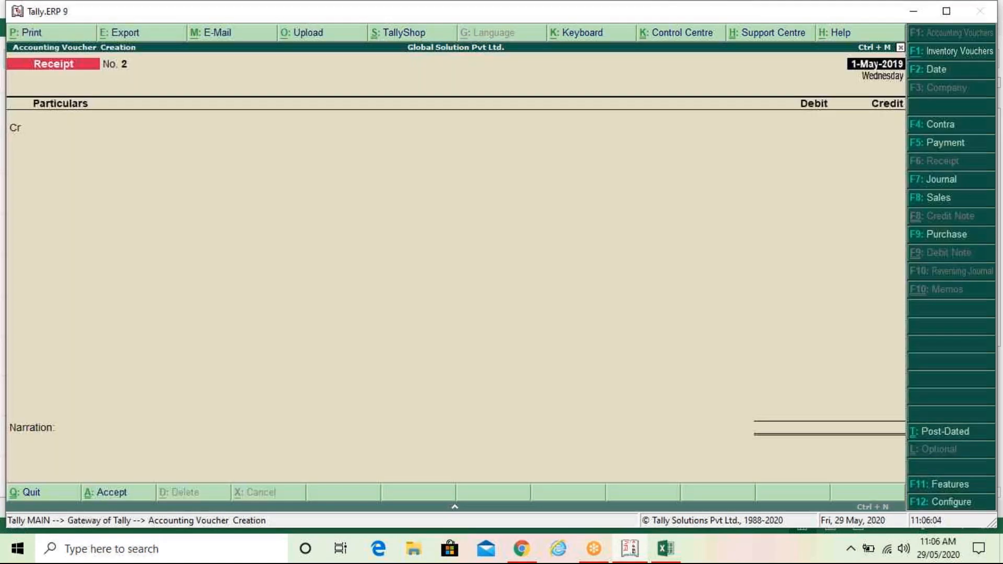
key("Return")
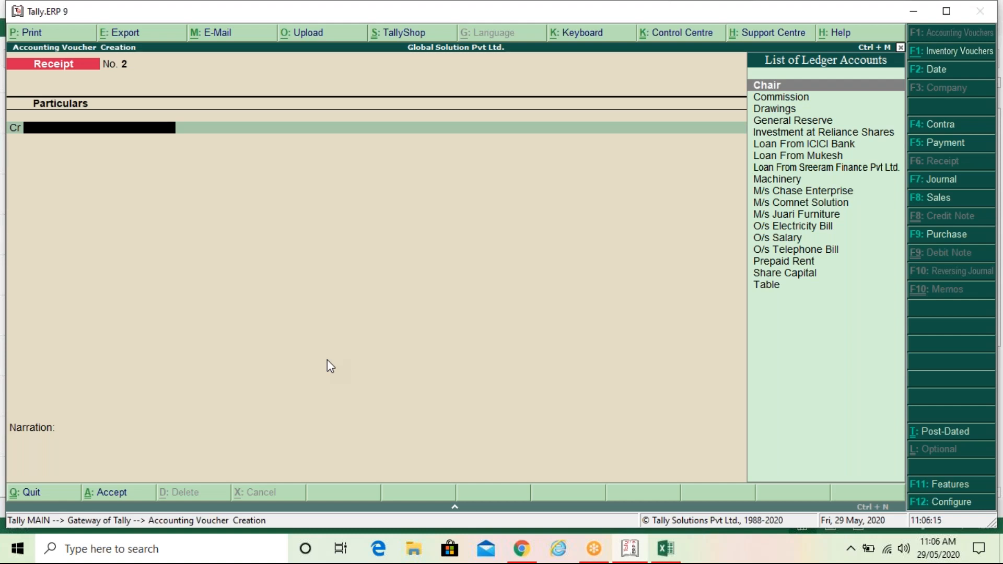
- Credit M/s Chase Enterprise with 30,000 in the receipt voucher
key("Down")
key("Down")
key("Down")
key("Down")
key("Down")
key("Down")
key("Down")
key("Down")
key("Down")
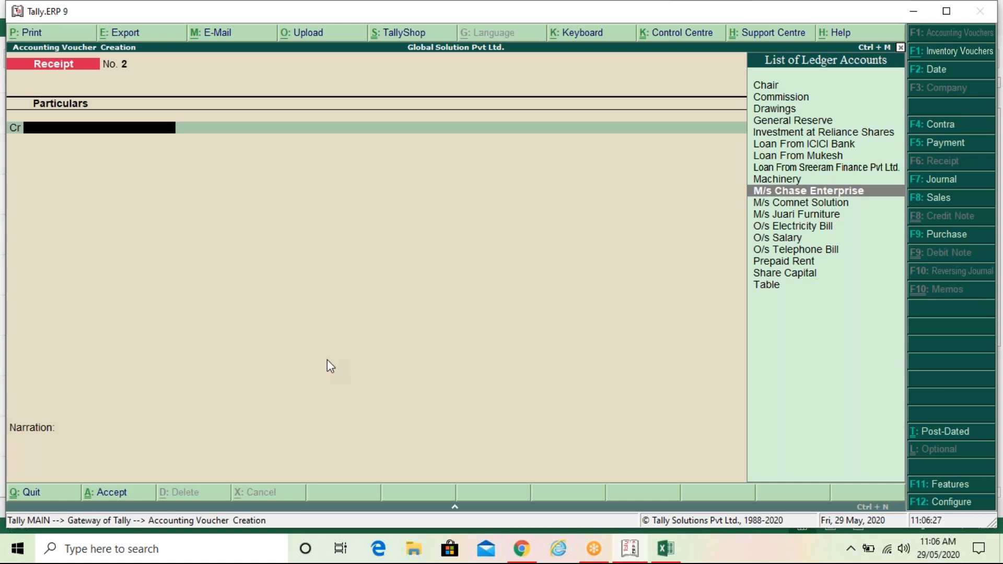
key("Return")
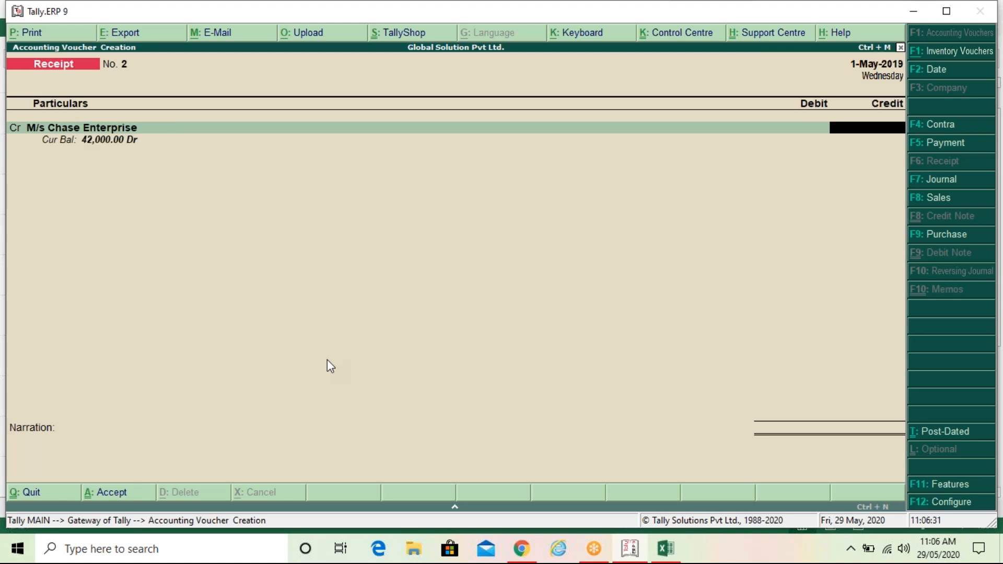
type("30000")
key("Return")
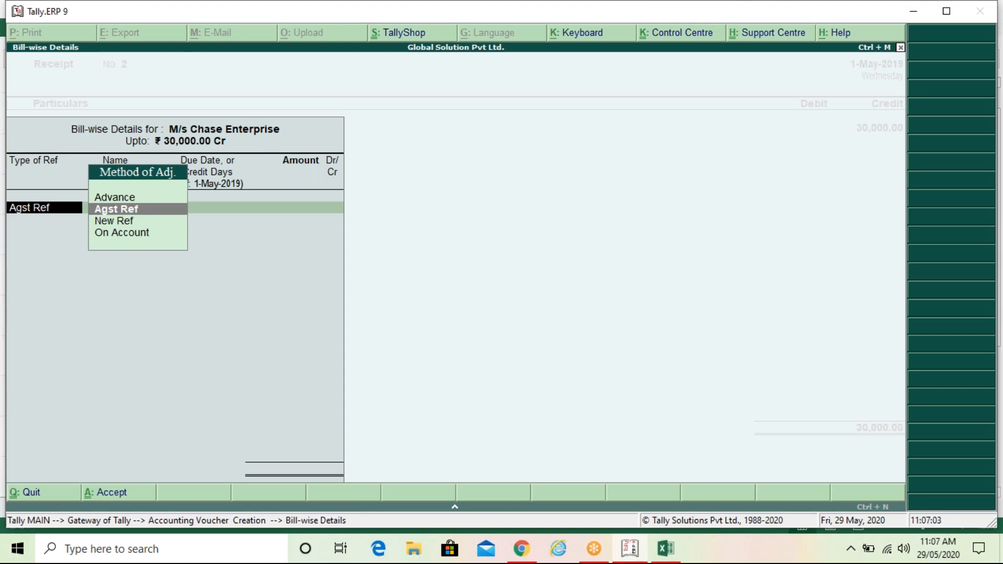
- Allocate the receipt as Agst Ref, 27,000 to bill Inv/CE/001/16-17 and 3,000 to Inv/CE/002/16-17
key("Return")
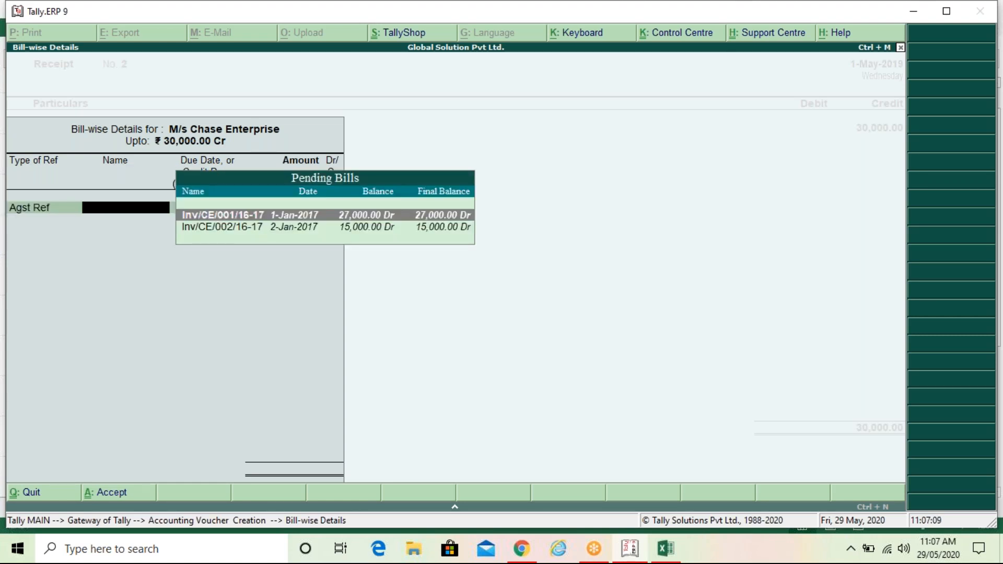
key("Return")
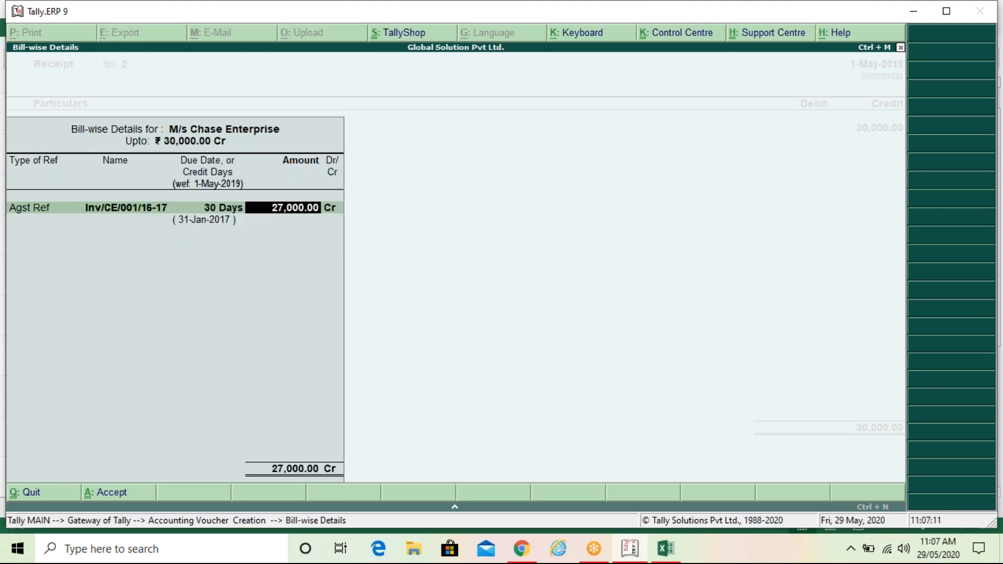
key("Return")
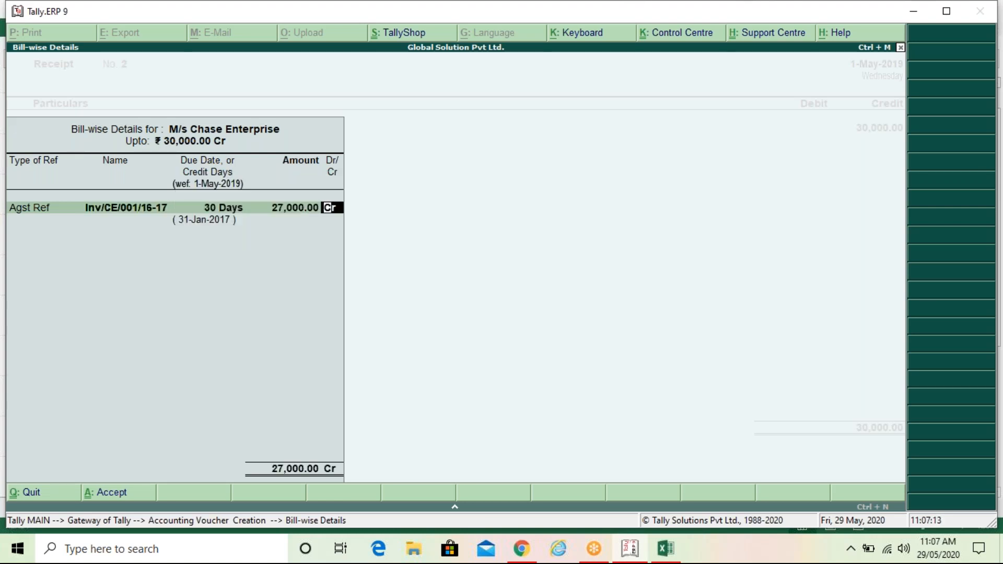
key("Return")
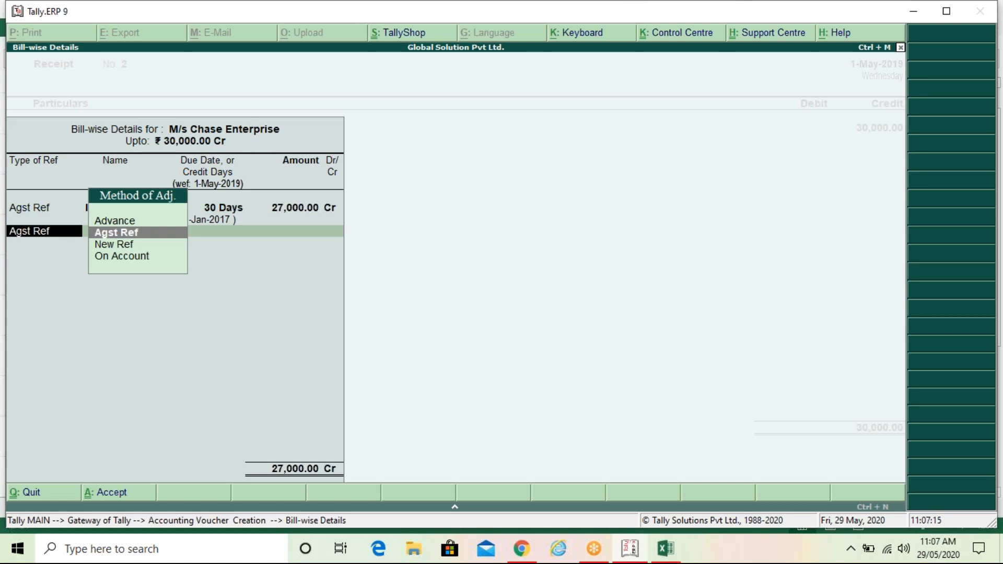
key("Return")
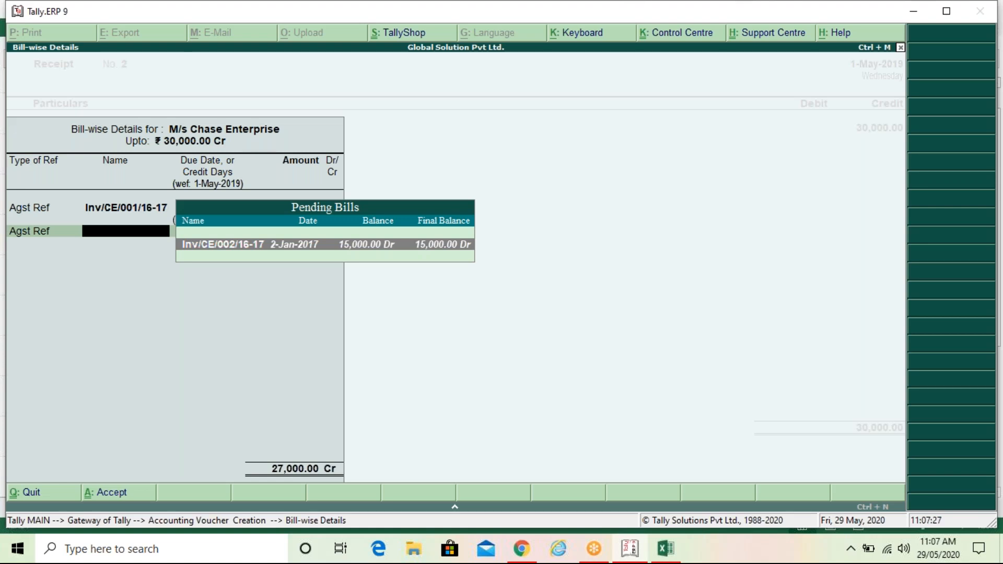
key("Return")
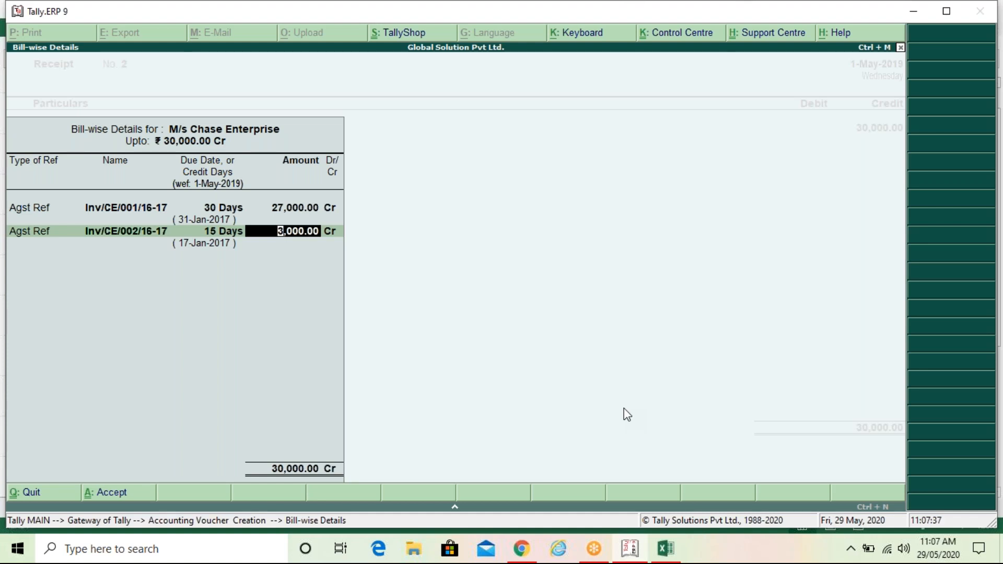
key("Return")
key("Return")
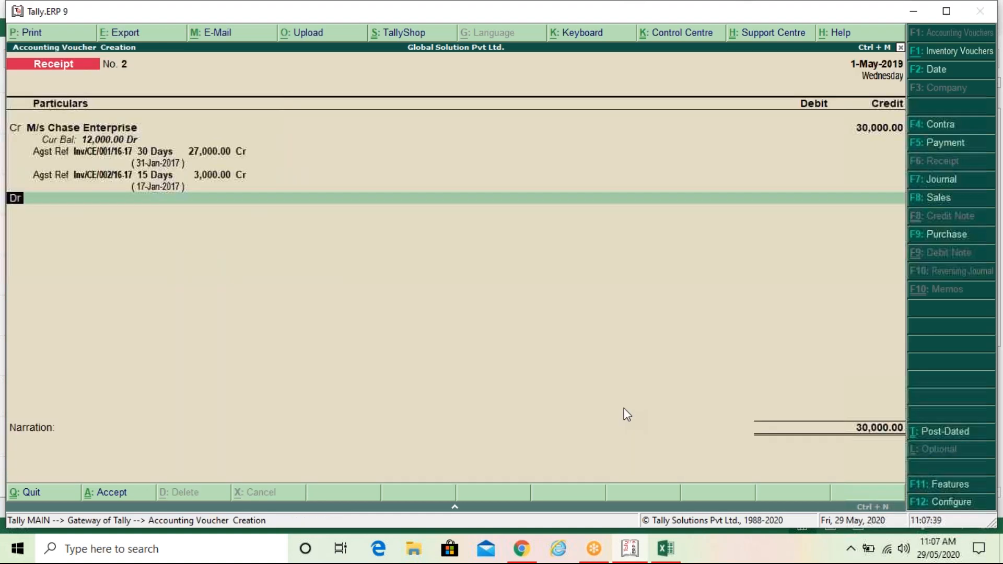
- Debit Axis Bank with 30,000, checking the cheque details of Q4 in the Excel assignment
key("Return")
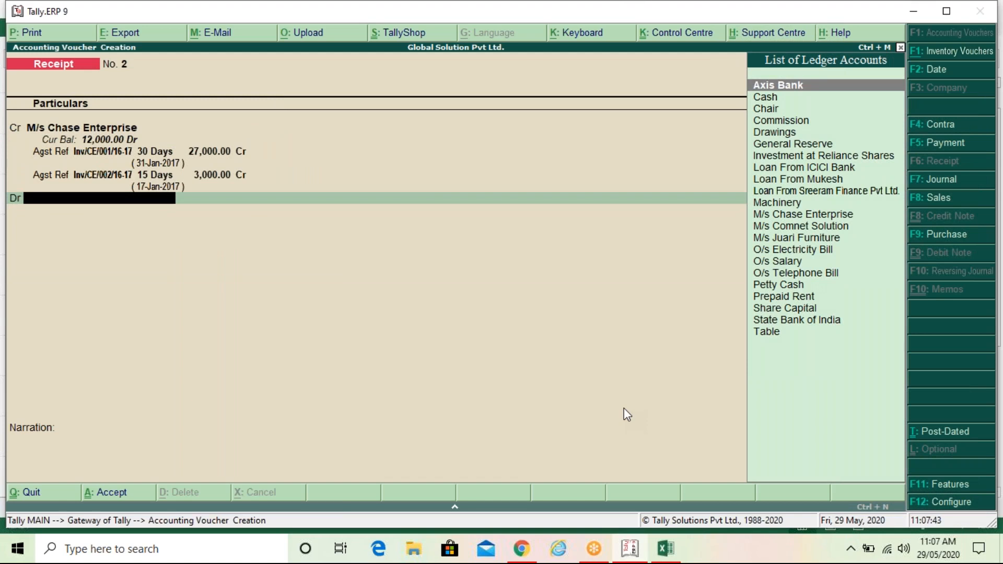
key("Return")
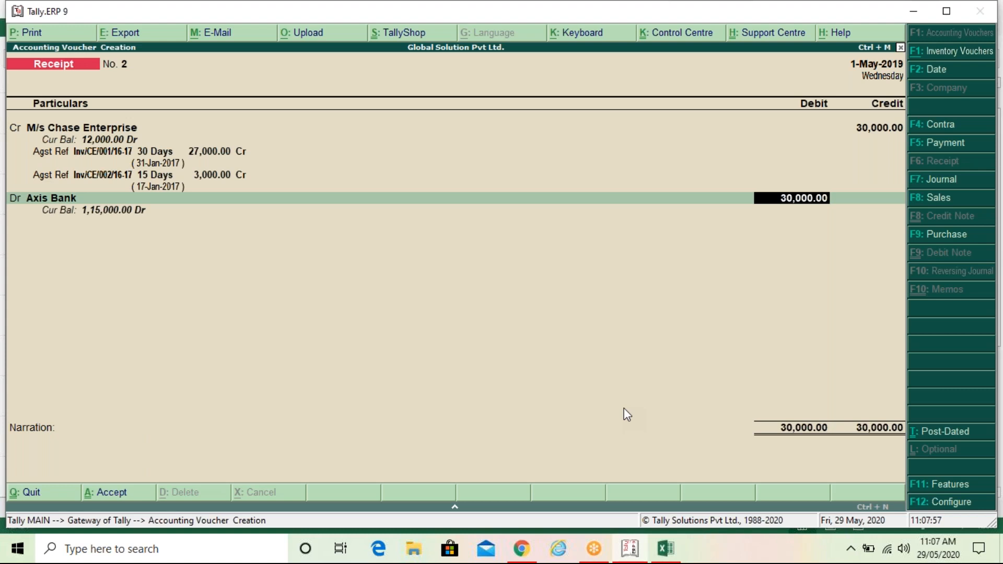
key("alt+Tab")
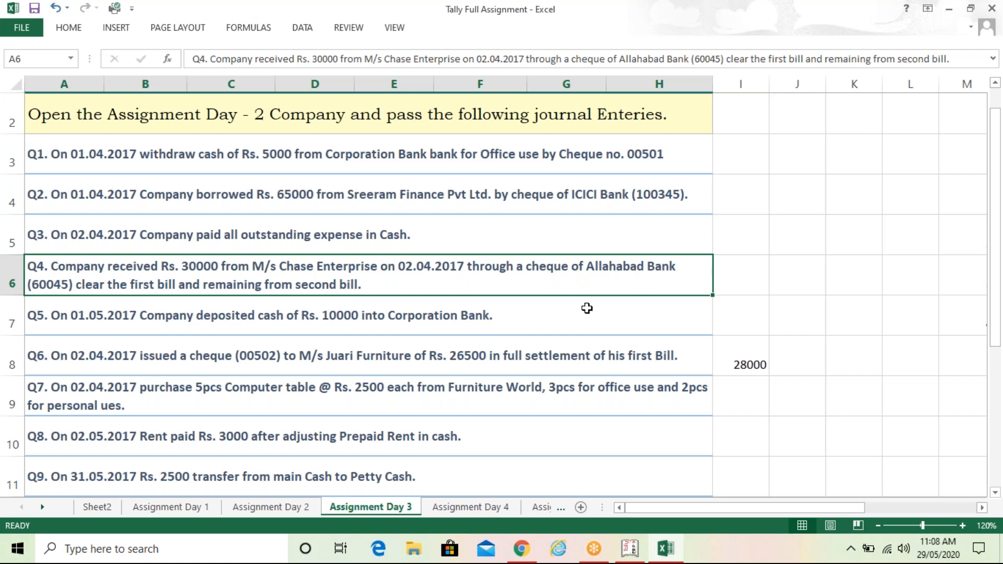
key("alt+Tab")
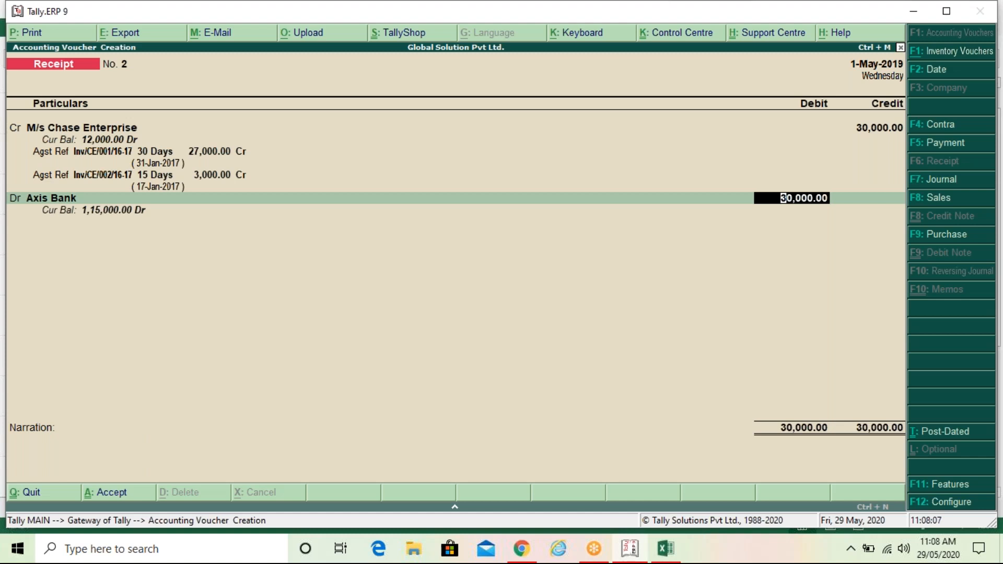
key("Return")
- Enter Cheque/DD instrument number 60045 dated 1-May-2019 from Allahabad Bank, leave the narration blank and accept the receipt voucher
key("Return")
key("Return")
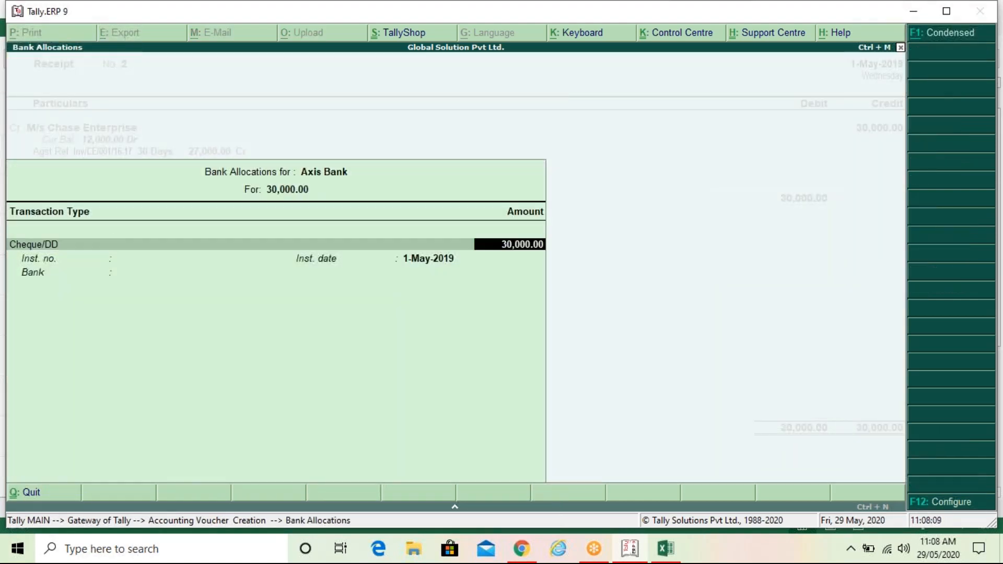
type("60045")
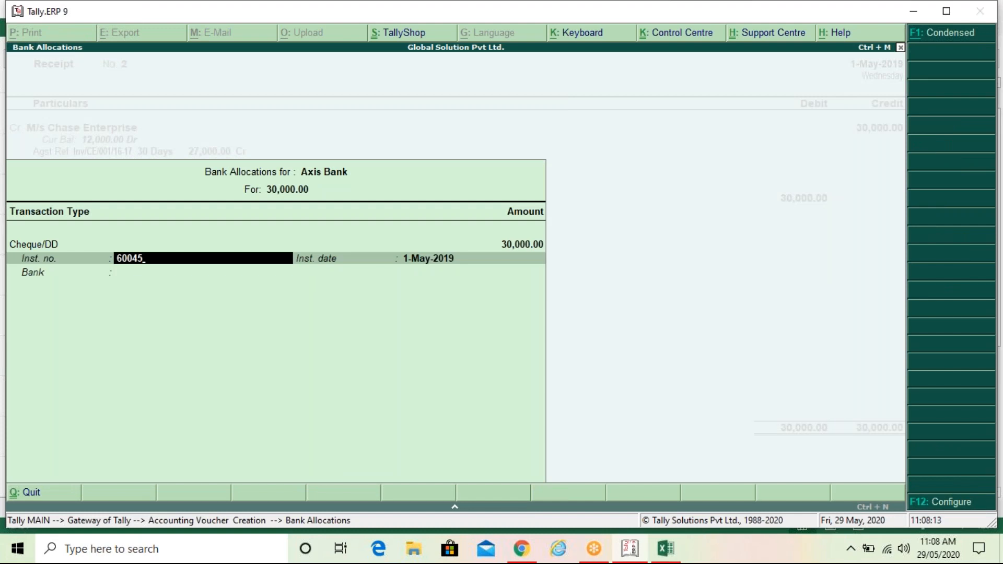
key("Return")
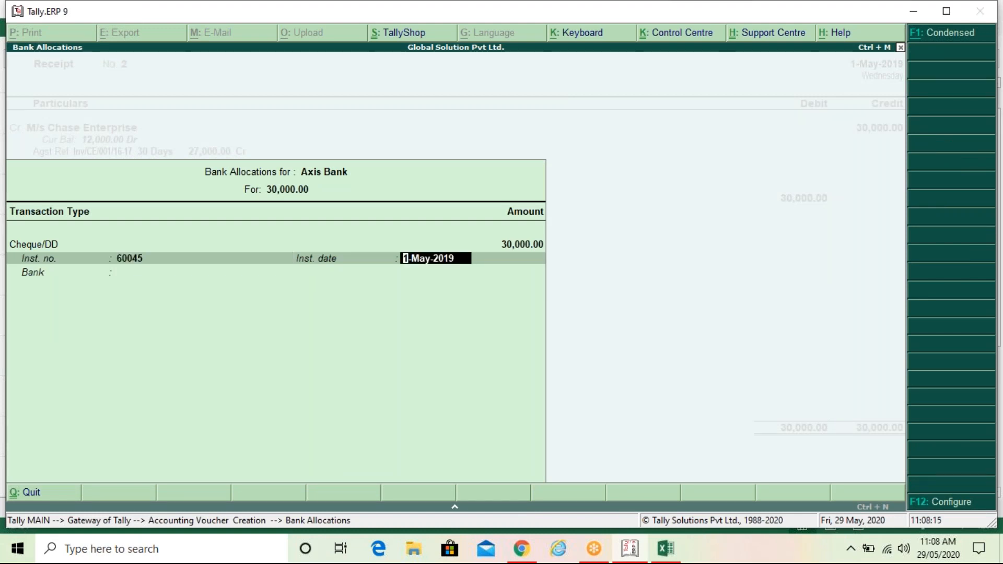
key("Return")
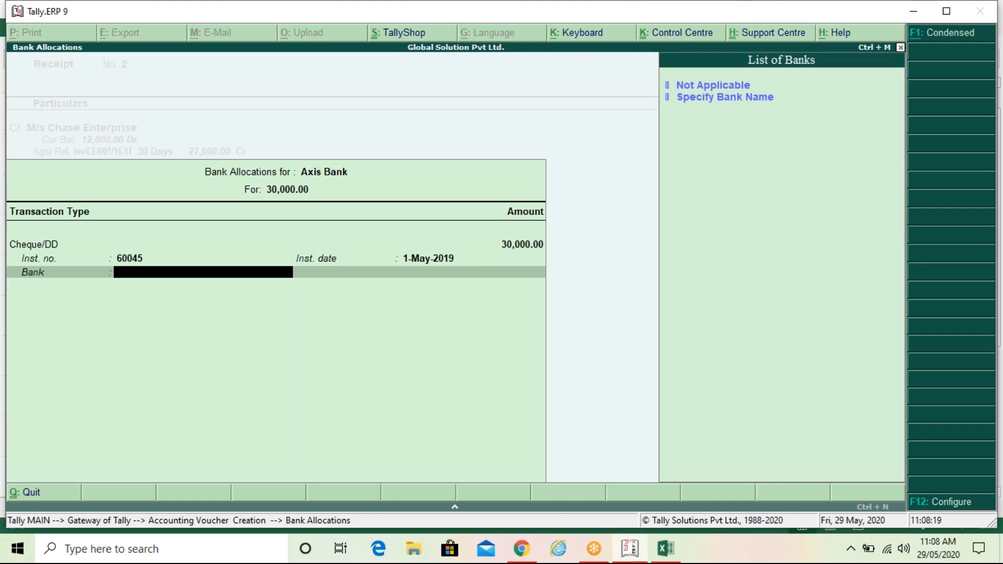
key("Down")
key("Down")
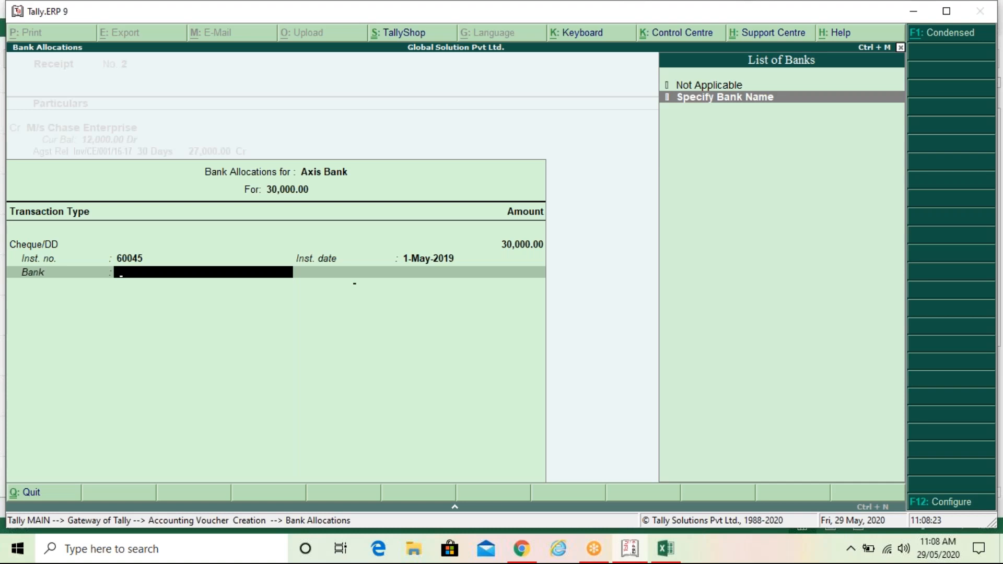
key("Return")
type("Al")
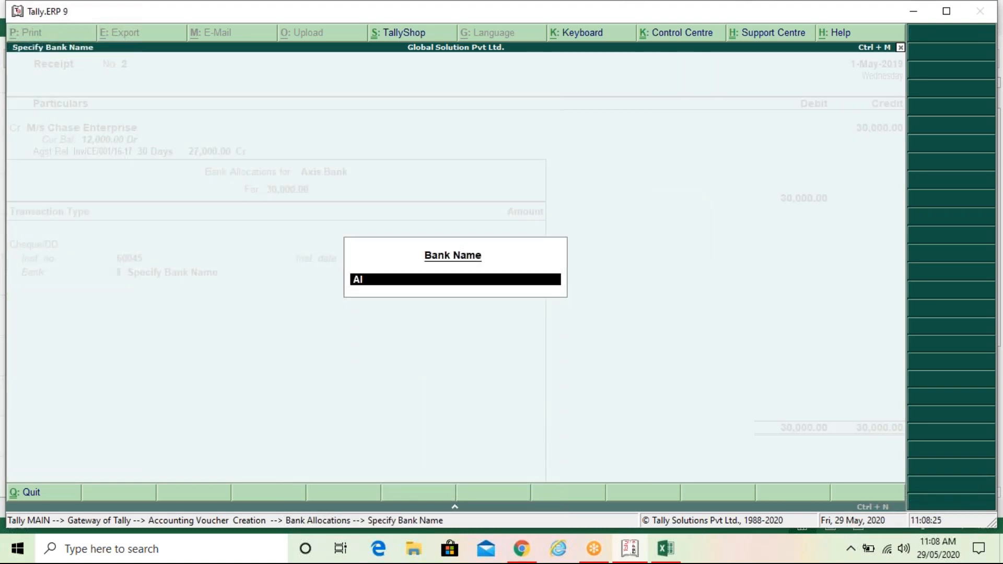
type("lahabad Bank")
key("Return")
key("Return")
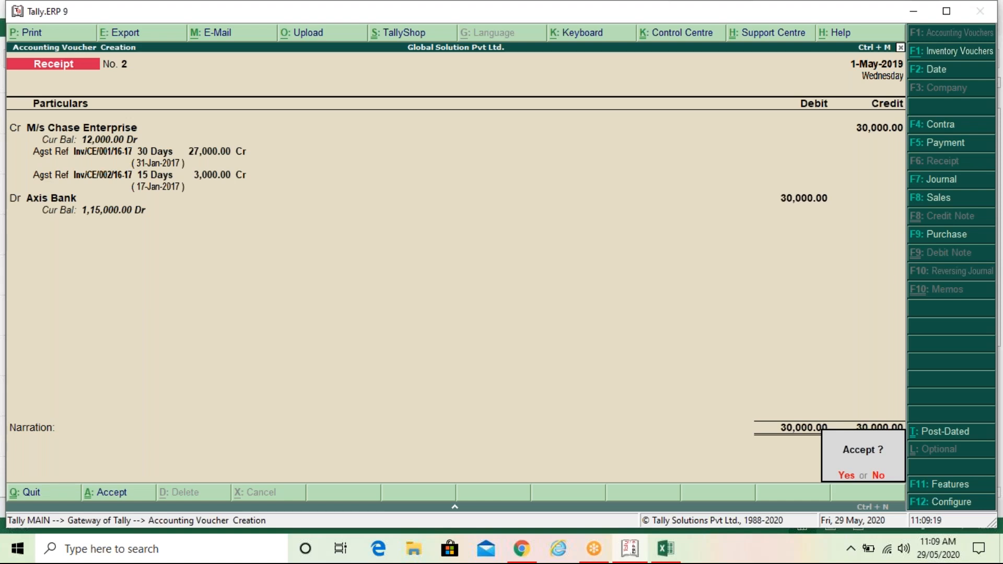
key("y")
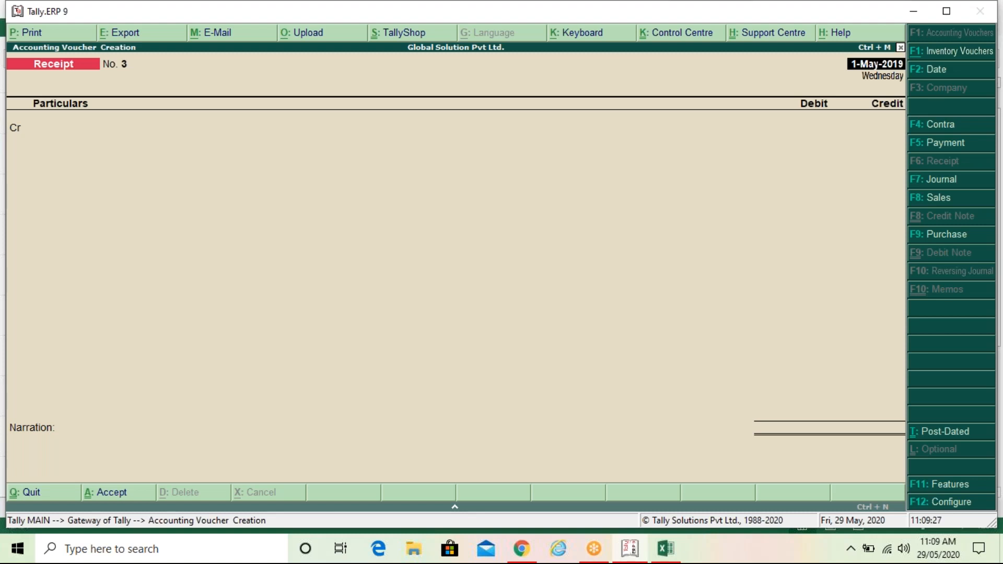
- Check the assignment questions in Excel, return to Tally and leave voucher creation for the Gateway of Tally
key("alt+Tab")
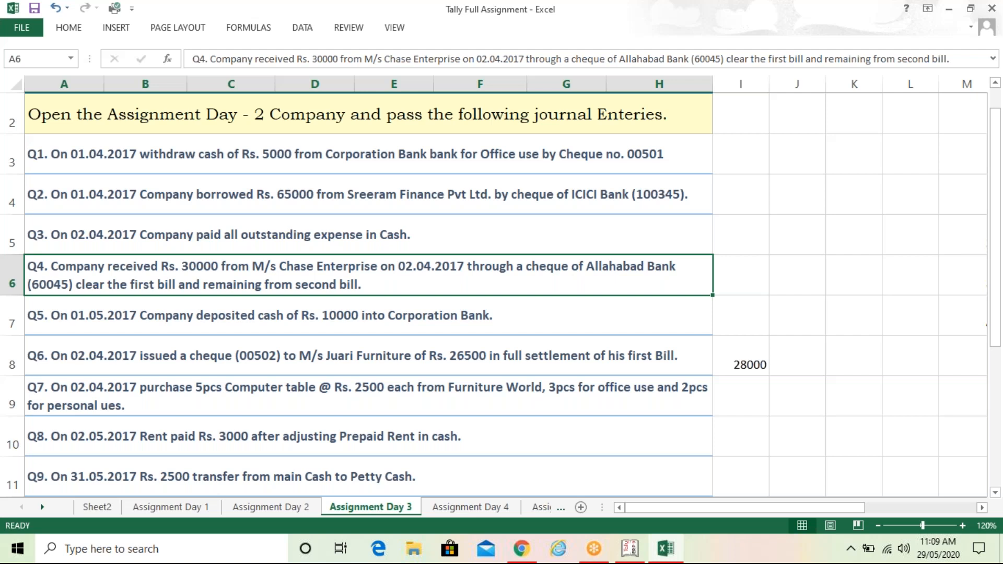
left_click(629, 555)
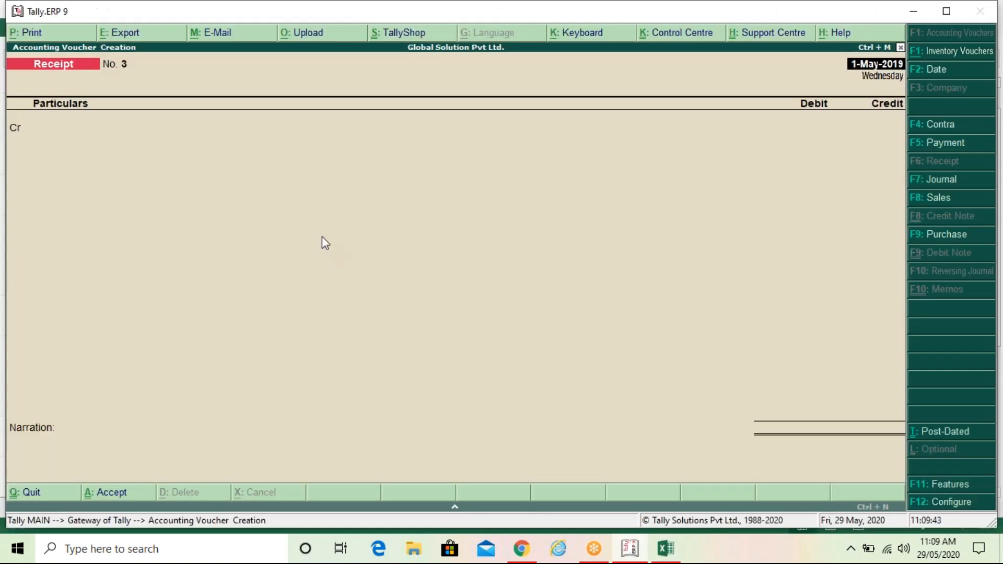
key("Escape")
key("y")
key("Escape")
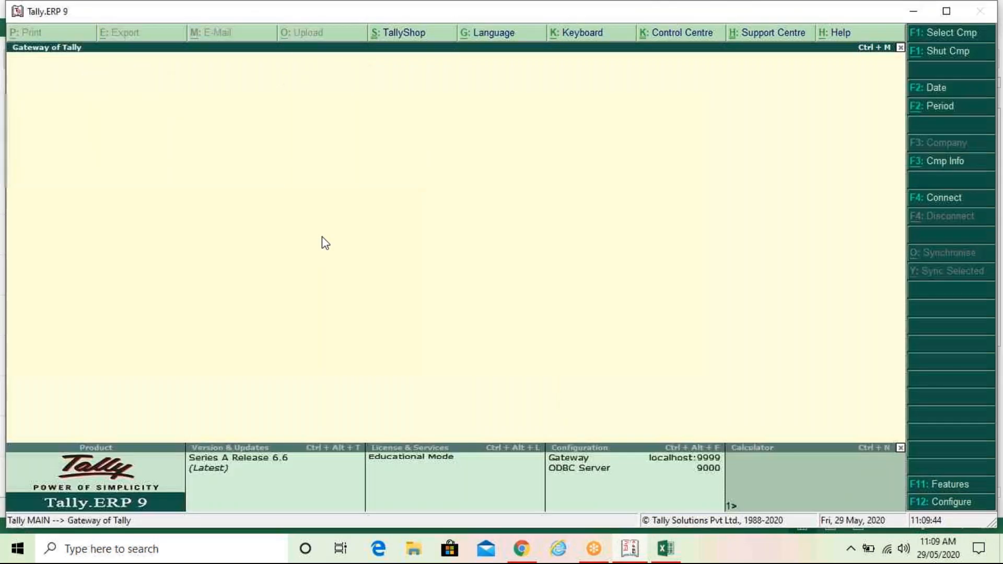
- Open accounting voucher creation, switch to a payment voucher and open its voucher configuration
key("n")
key("v")
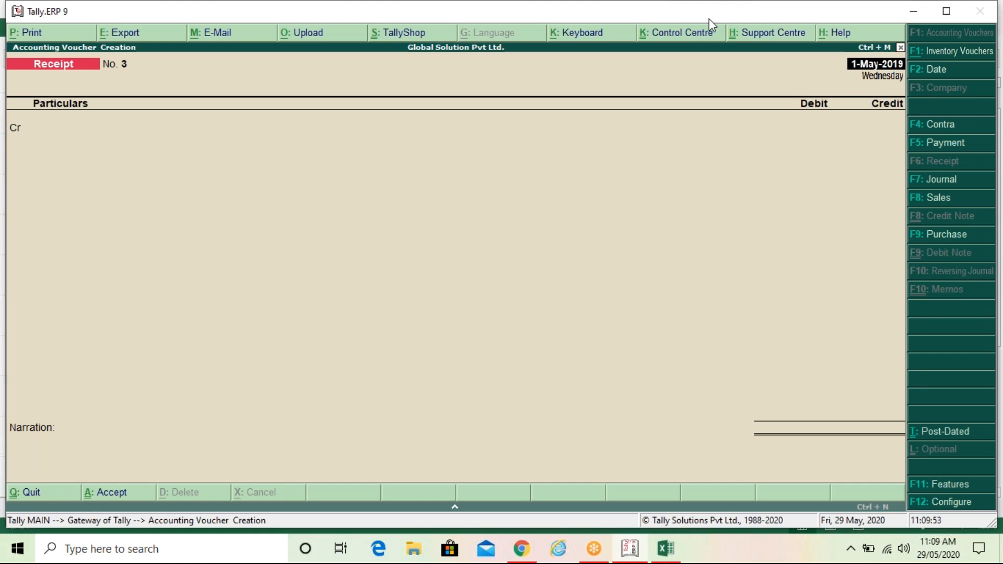
left_click(421, 162)
key("Return")
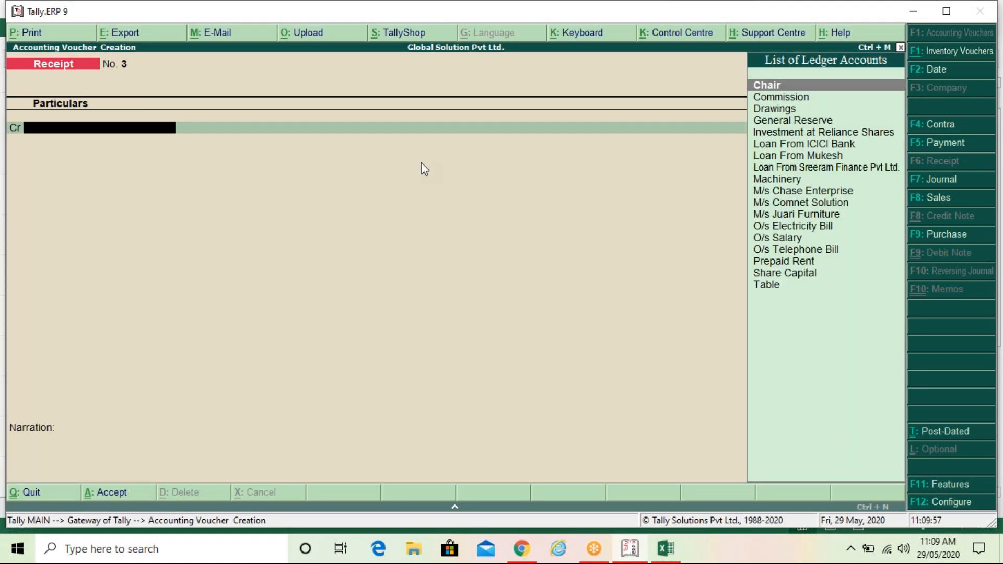
key("F5")
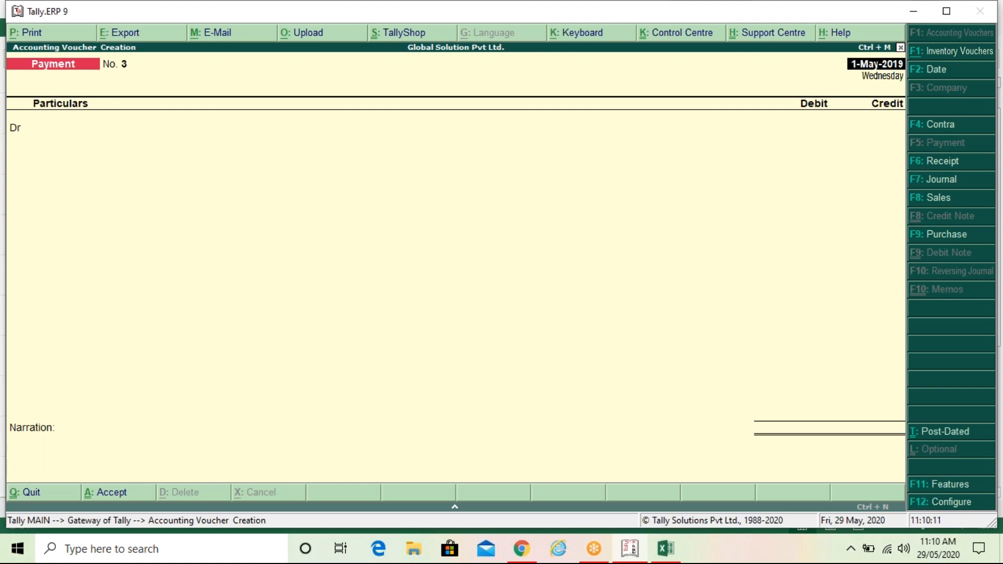
key("F12")
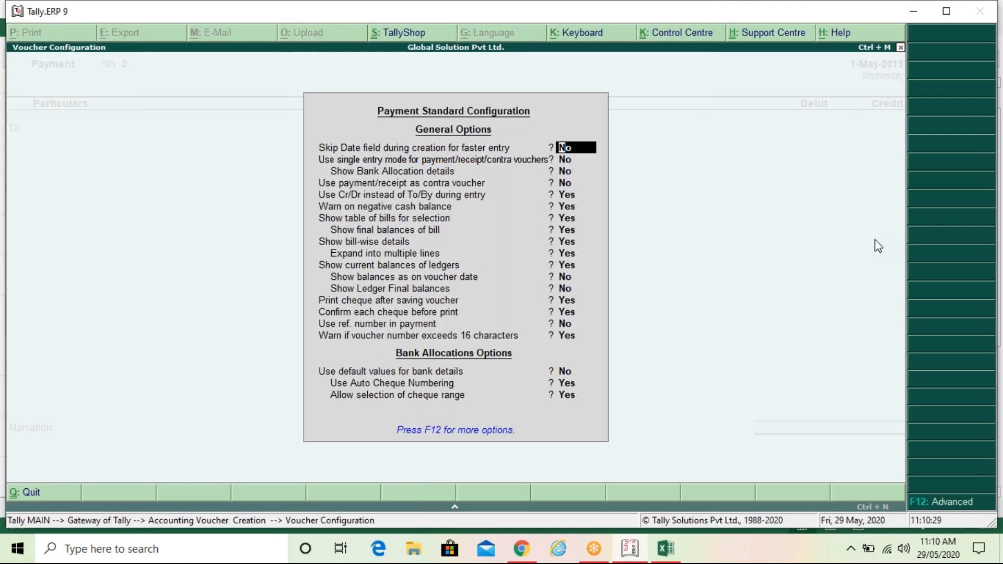
- Try Yes for skipping the date field and for single entry mode in the payment configuration, and set both back to No
type("y")
key("Return")
type("y")
key("Return")
type("n")
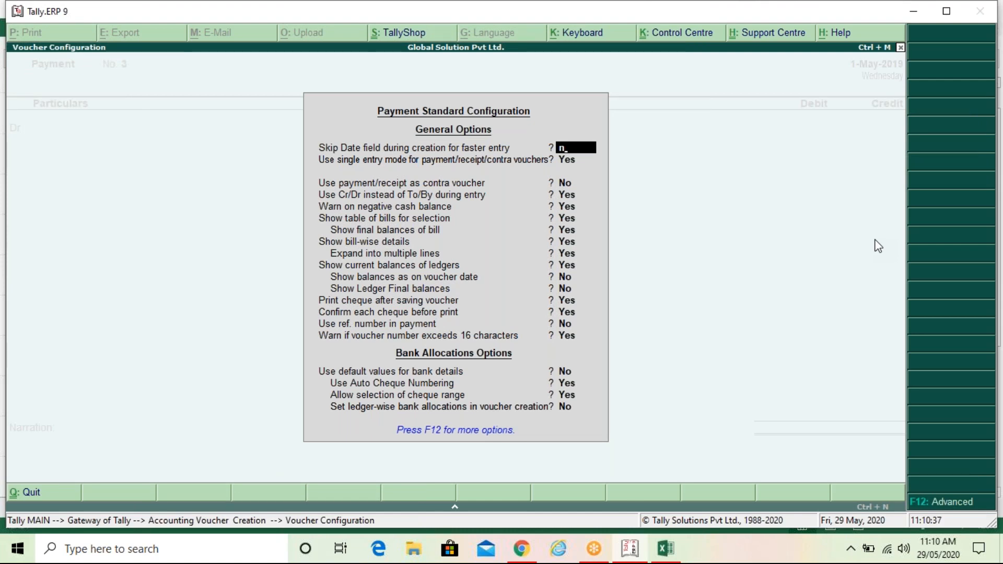
key("Return")
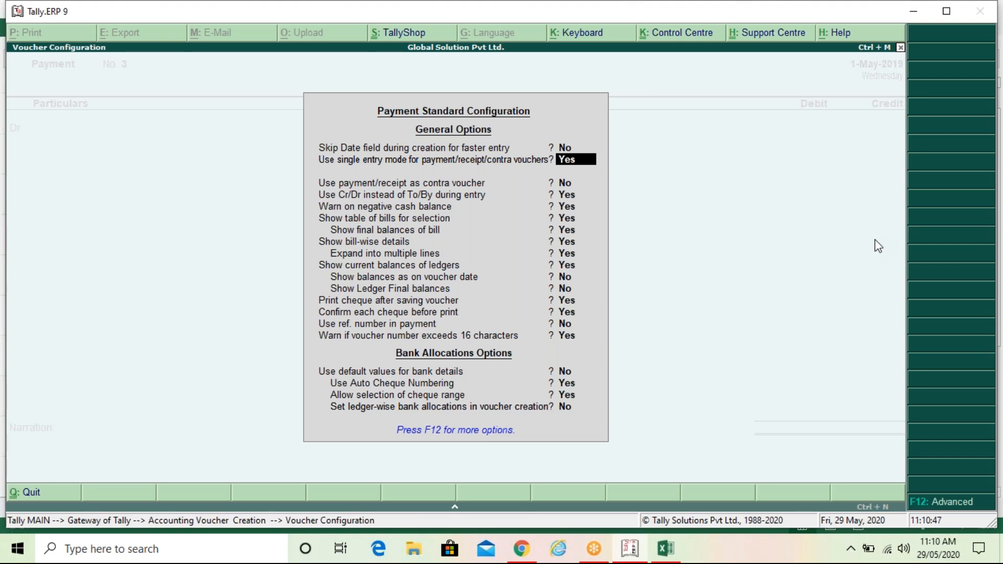
type("n")
key("Return")
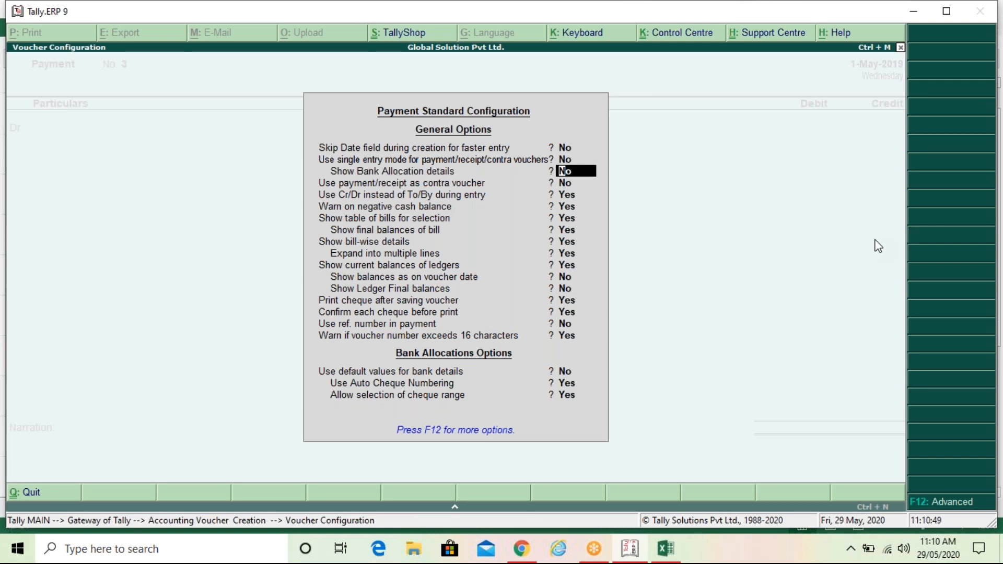
- Examine the general and bank allocation options of the payment configuration, close it and return to the Gateway of Tally
key("Up")
key("Up")
key("Down")
key("Up")
key("Down")
key("Up")
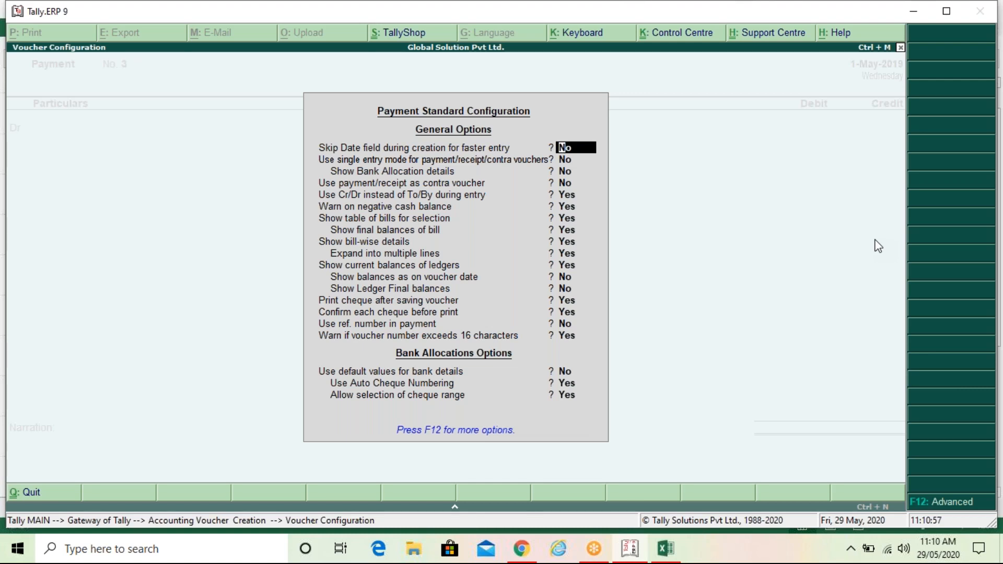
key("Down")
key("Down")
key("Down")
key("Down")
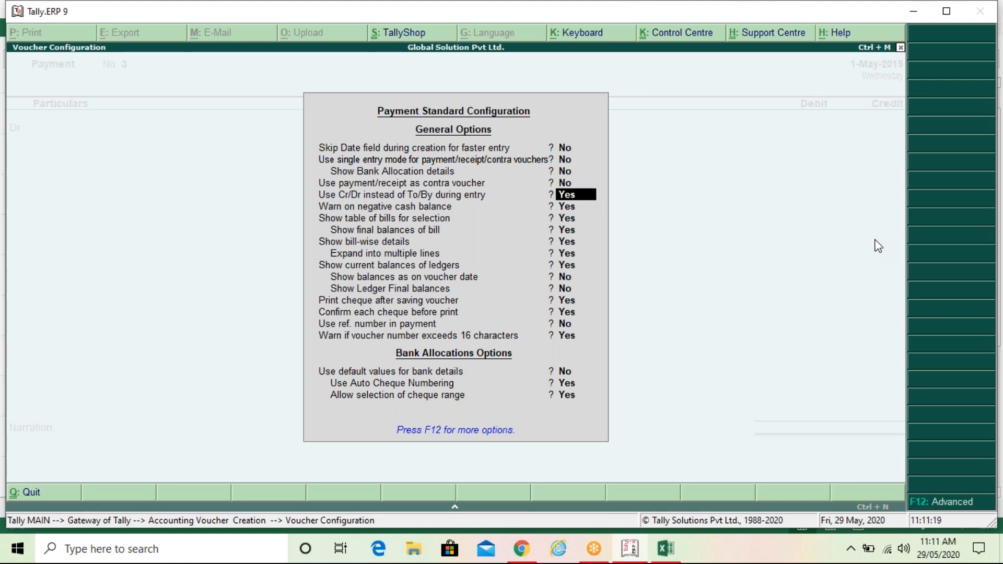
key("Down")
key("Down")
key("Down")
key("Down")
key("Down")
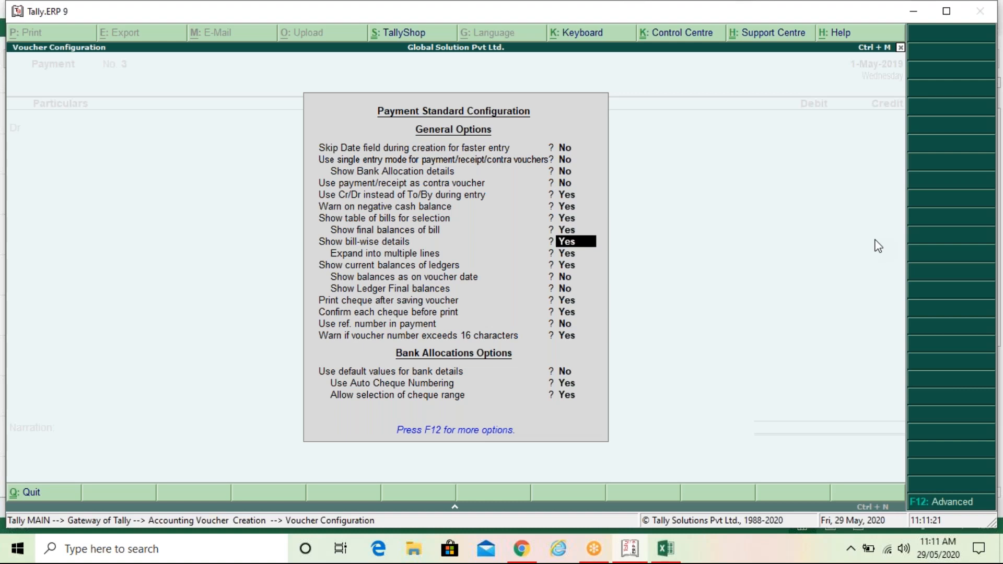
key("Down")
key("Down")
key("Down")
key("Down")
key("Down")
key("Down")
key("Down")
key("Down")
key("Down")
key("Down")
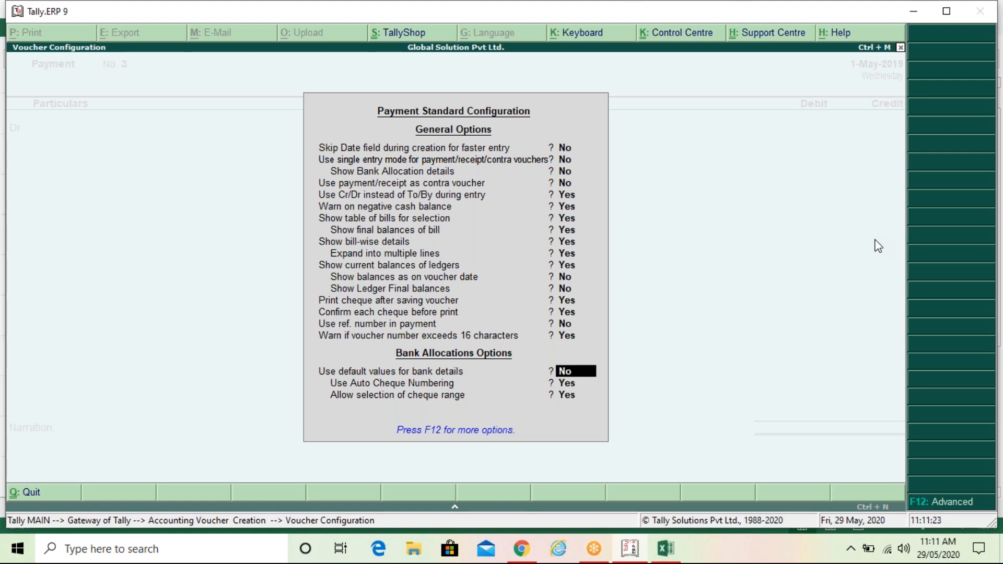
key("Return")
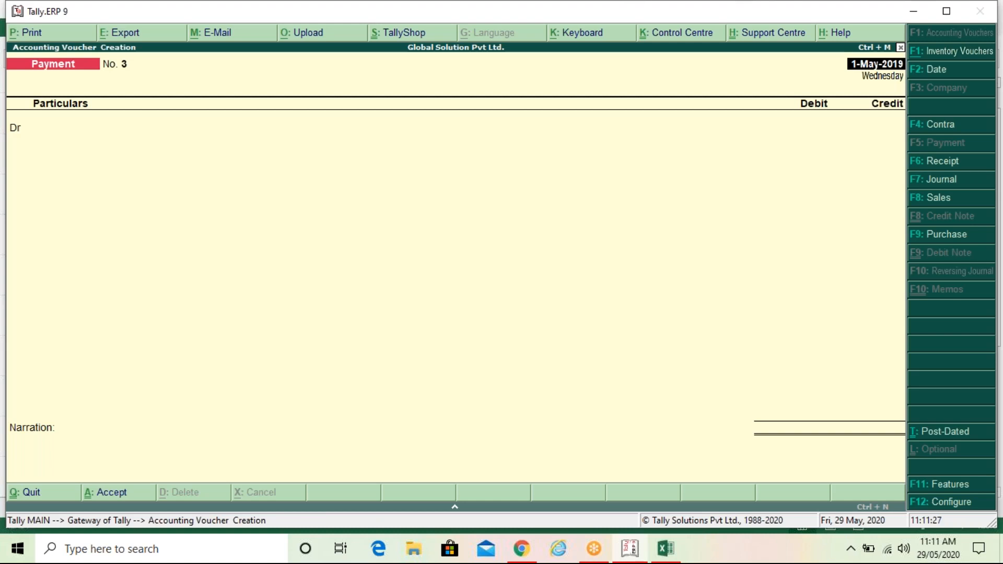
key("Escape")
key("Return")
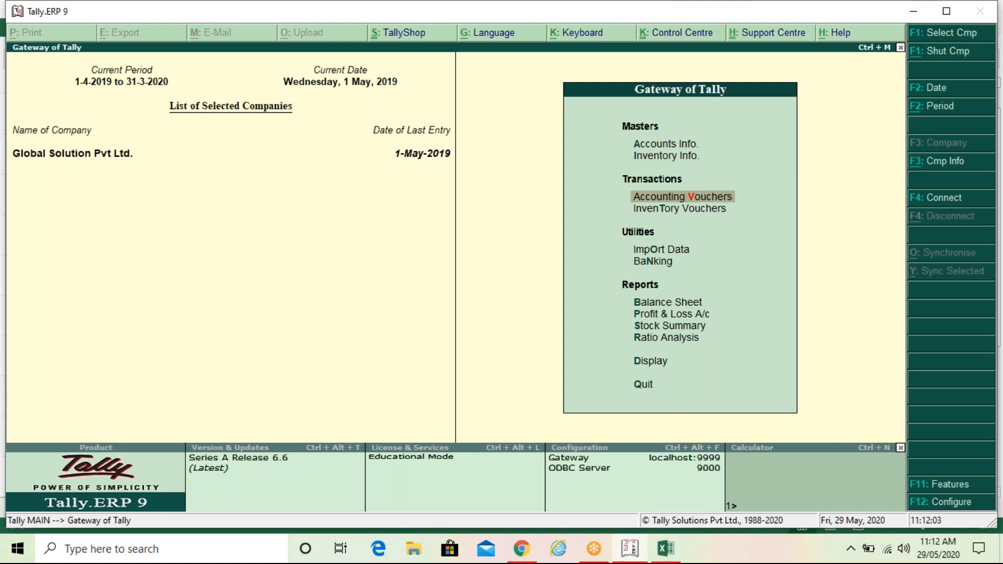
- Switch to the Excel assignment and read through the Assignment Day 3 questions from Q5 to Q10, returning to Q6
key("alt+Tab")
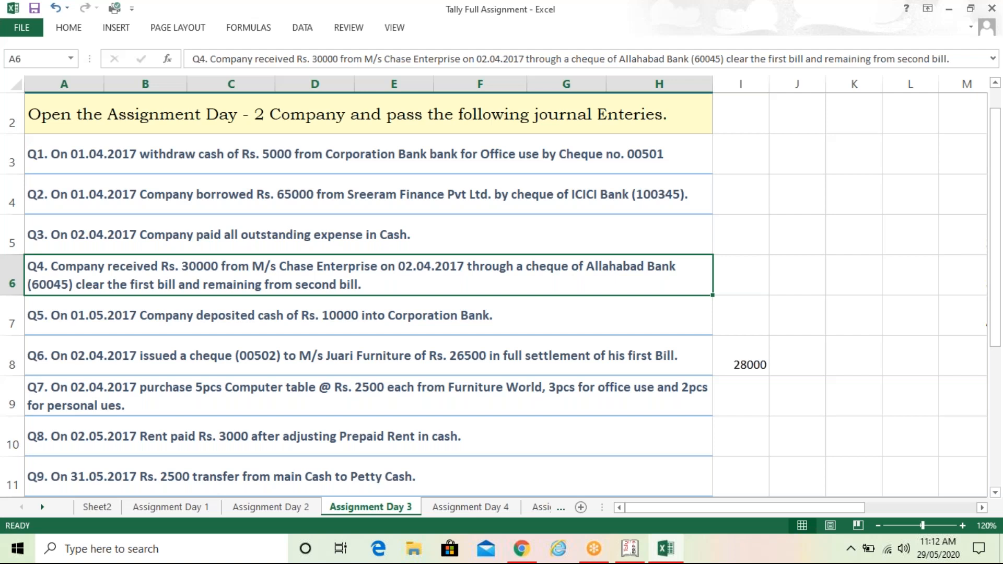
key("Down")
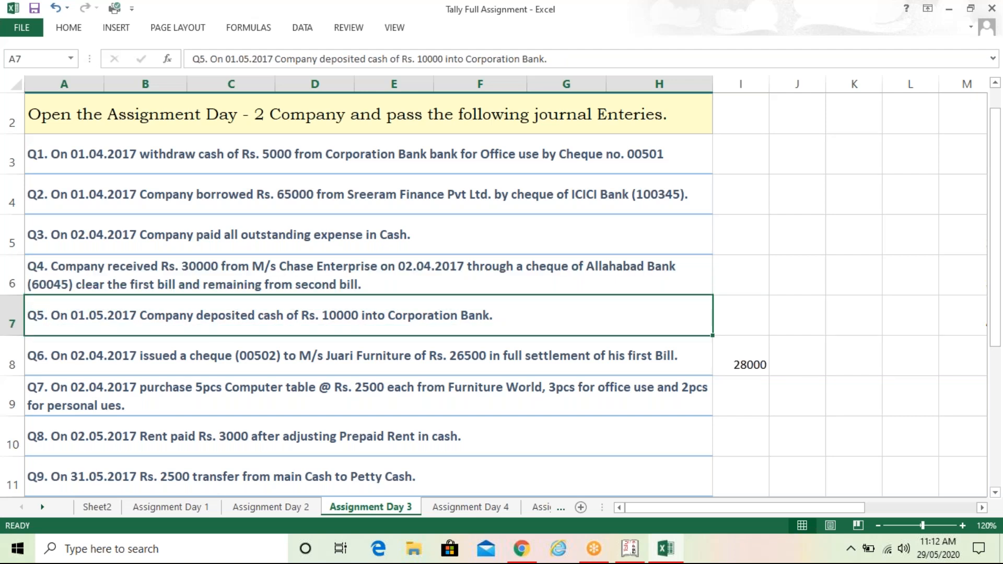
key("Down")
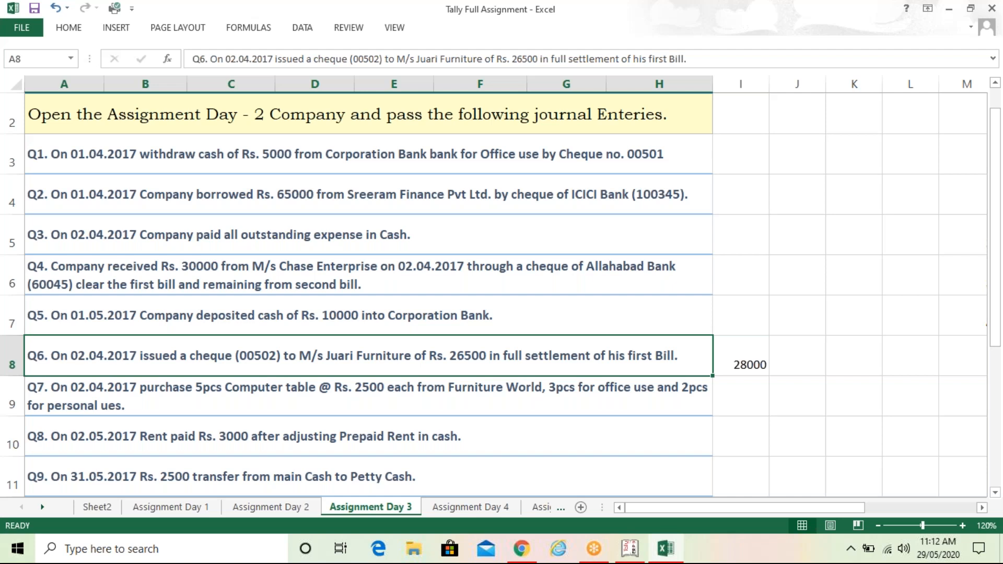
key("Down")
key("Down")
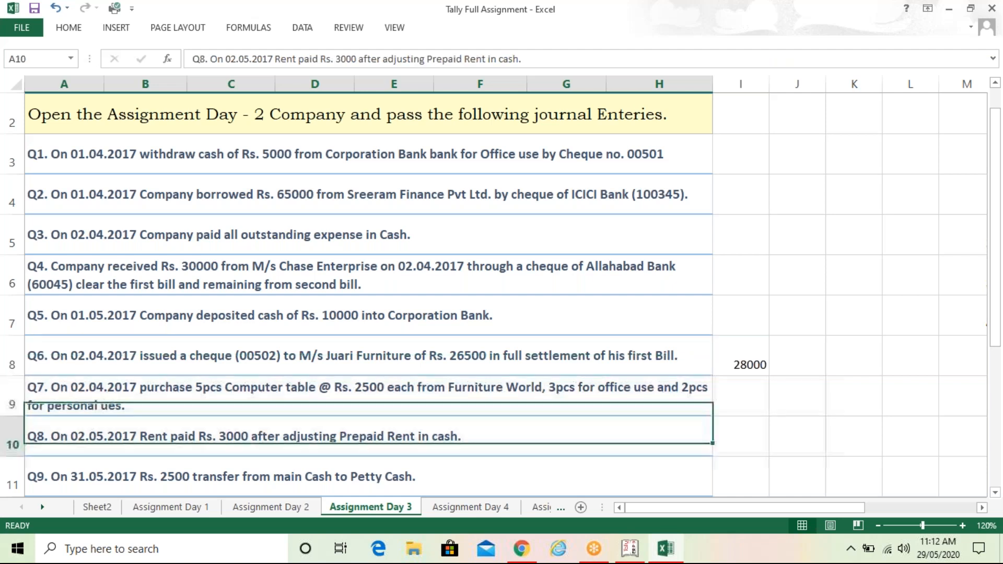
key("Down")
key("Down")
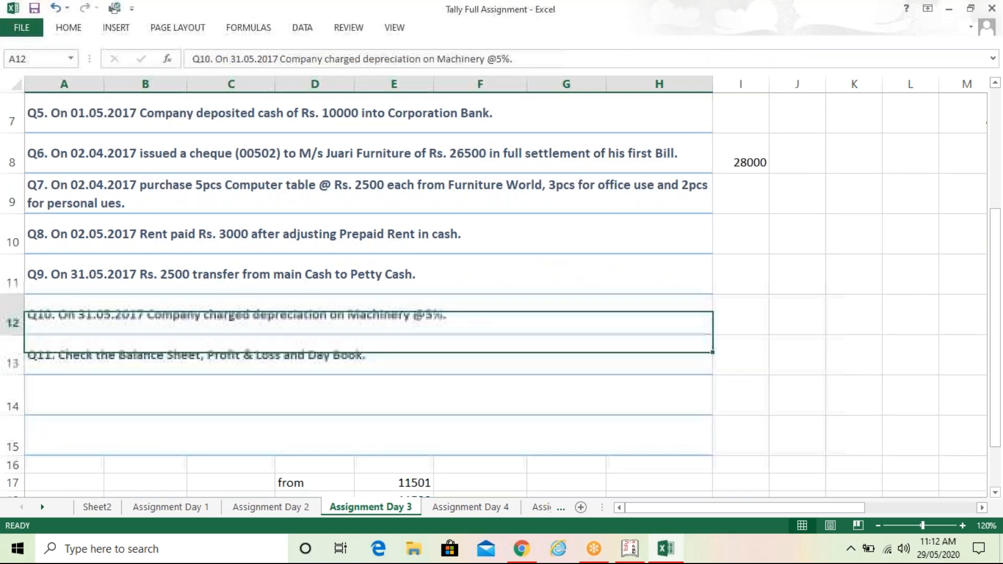
key("Up")
key("Up")
key("Up")
key("Up")
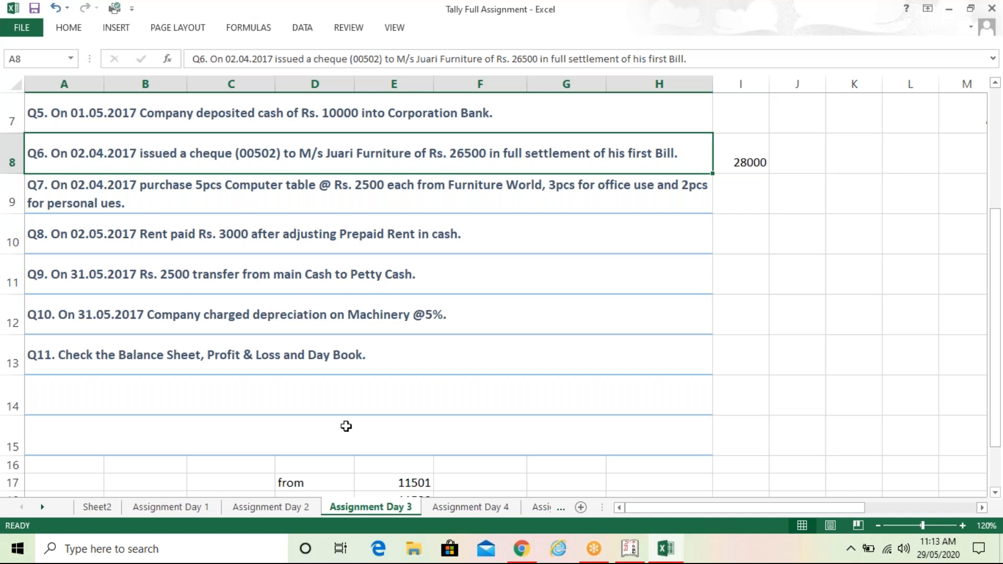
- Look through the Assignment Day 2 sheet for the M/s Juari Furniture bills under Sundry Creditors Details
left_click(261, 505)
left_click(197, 317)
key("Up")
key("Up")
key("Up")
key("Up")
key("Up")
key("Up")
key("Up")
key("Up")
key("Up")
key("Up")
key("Up")
key("Up")
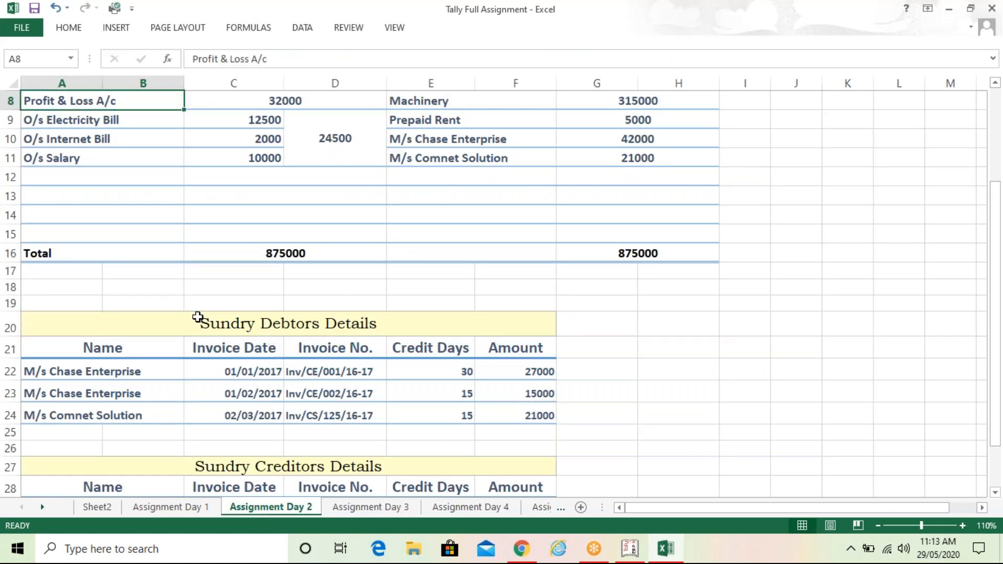
key("Up")
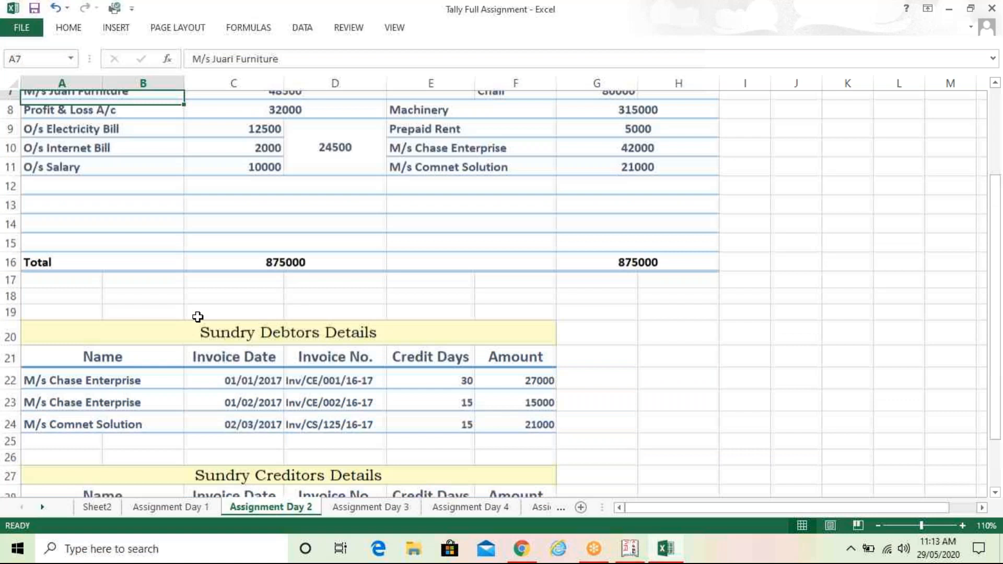
key("Up")
key("Up")
key("Down")
key("Down")
key("Down")
key("Down")
key("Down")
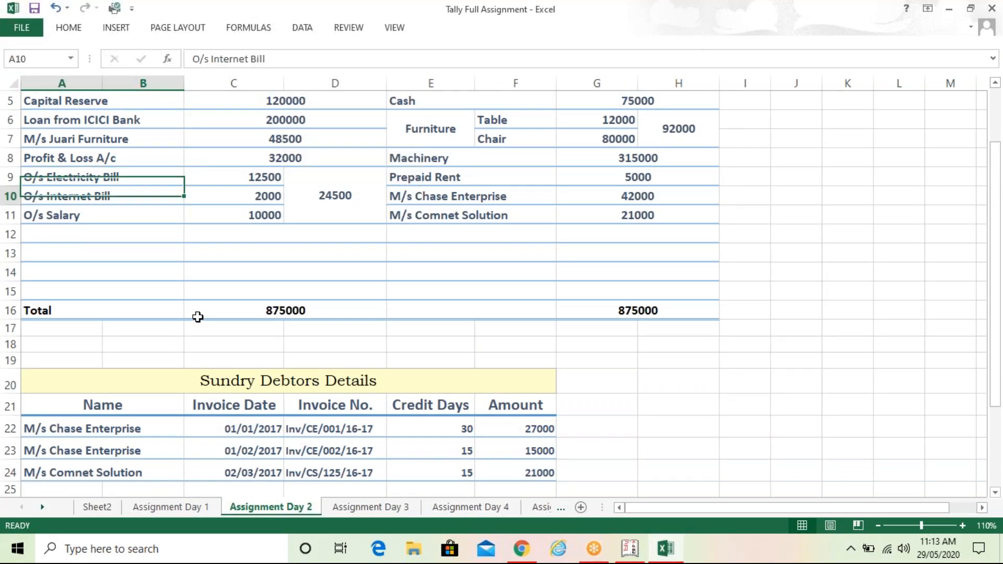
key("Down")
key("Down")
key("Down")
key("Down")
key("Down")
key("Down")
key("Down")
key("Down")
key("Down")
key("Down")
key("Down")
key("Down")
key("Down")
key("Down")
key("Down")
key("Down")
key("Down")
key("Down")
key("Down")
key("Down")
key("Down")
key("Down")
key("Down")
key("Down")
key("Down")
key("Down")
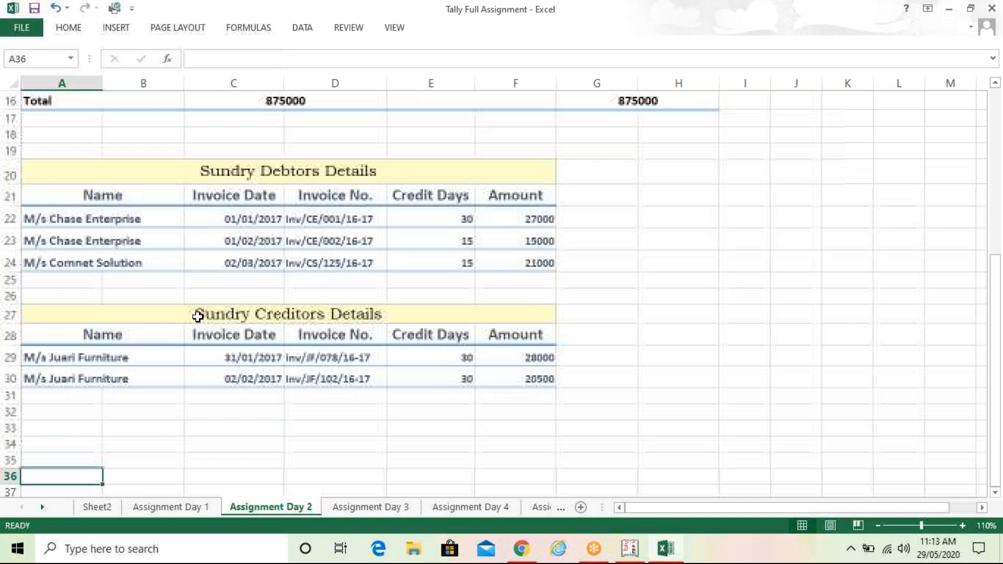
key("Up")
key("Up")
key("Up")
key("Up")
key("Up")
key("Up")
key("Up")
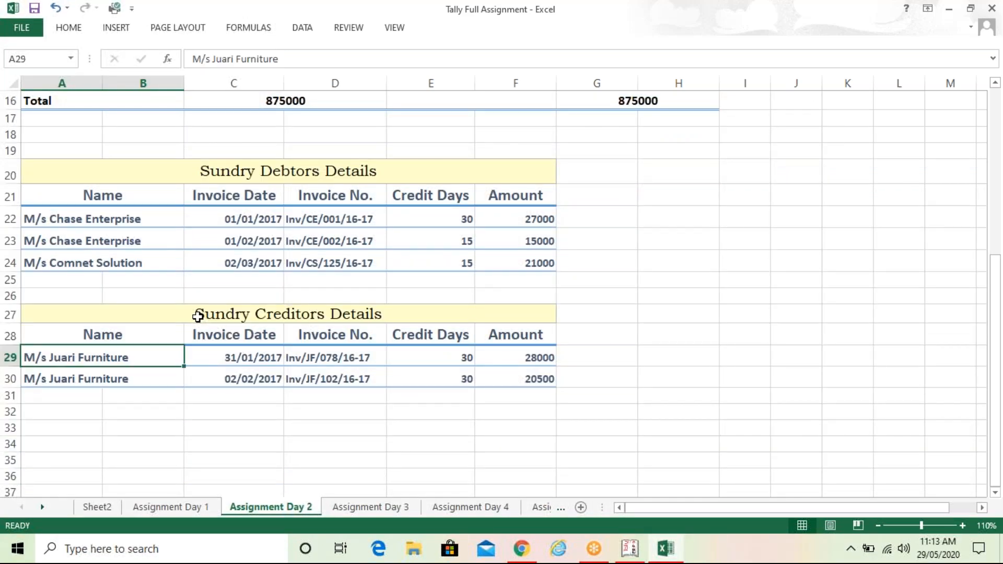
- Highlight both M/s Juari Furniture bill rows, and reduce the selection to the first bill, Inv/JF/078/16-17
key("shift+Down")
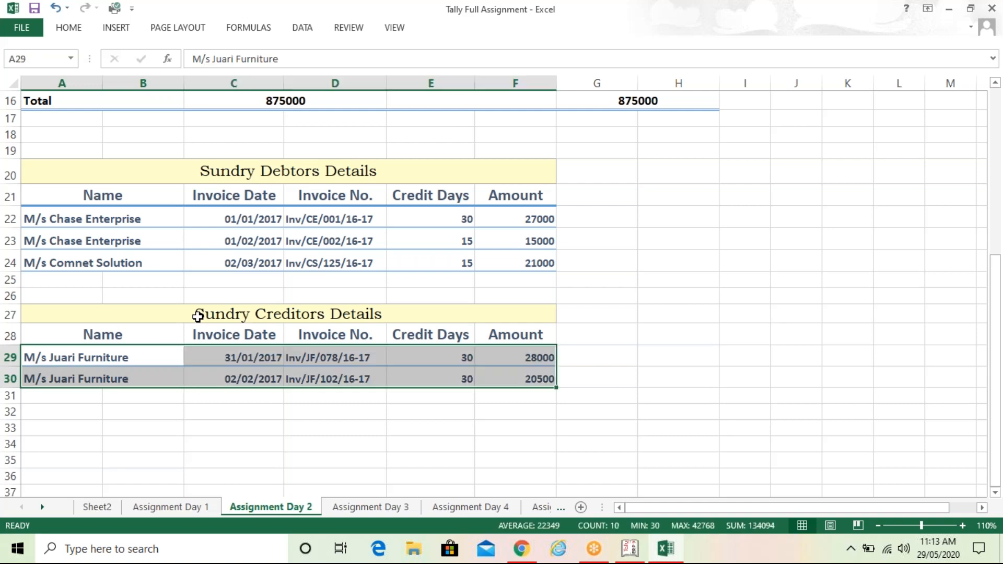
key("ctrl+shift+Right")
key("ctrl+Right")
key("Down")
left_click(117, 352)
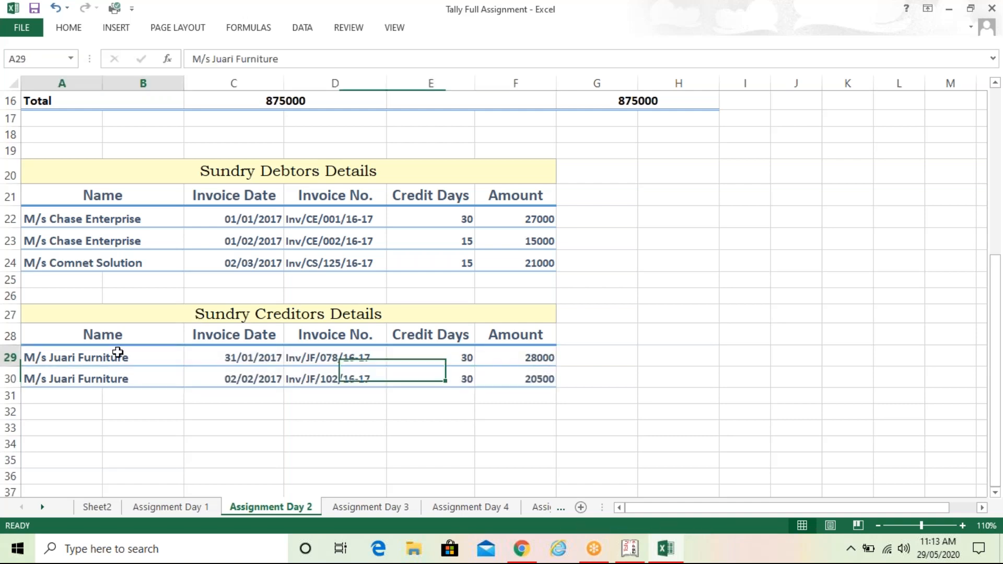
key("shift+Right")
key("shift+Right")
key("shift+Right")
key("shift+Right")
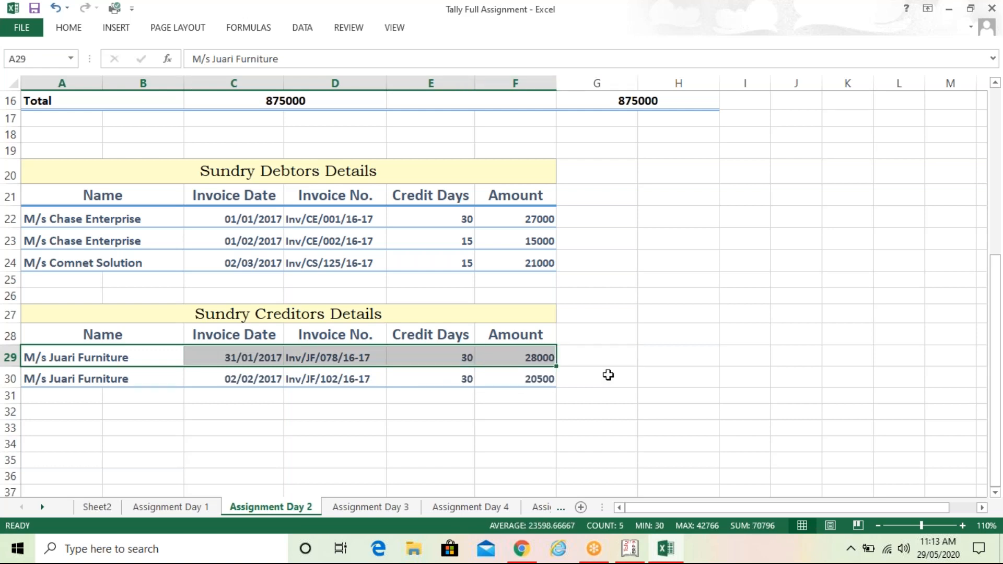
- Reread Q6 on the Assignment Day 3 sheet, switch to Tally and start a payment voucher dated 1-May-2019
left_click(393, 508)
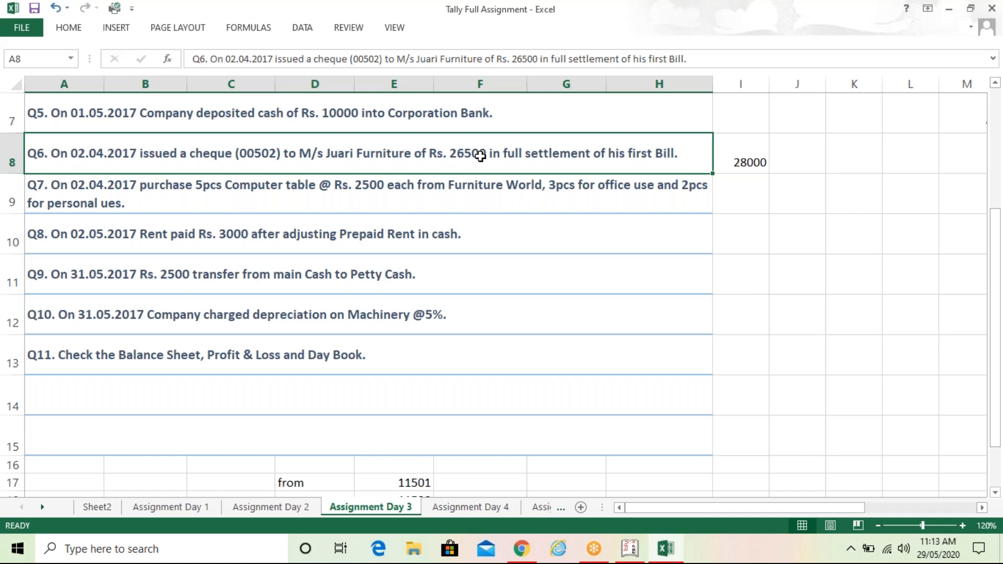
mouse_move(658, 557)
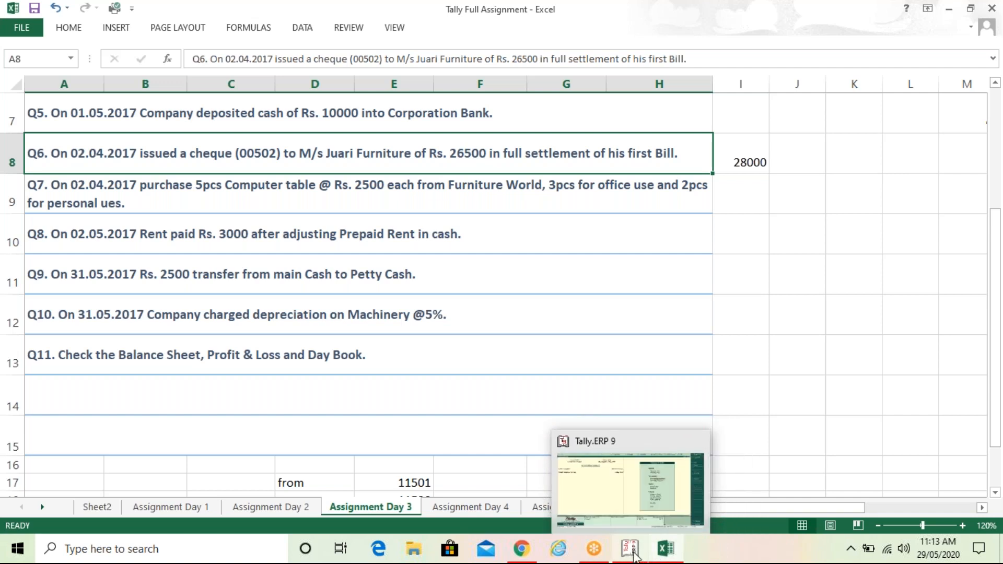
left_click(633, 557)
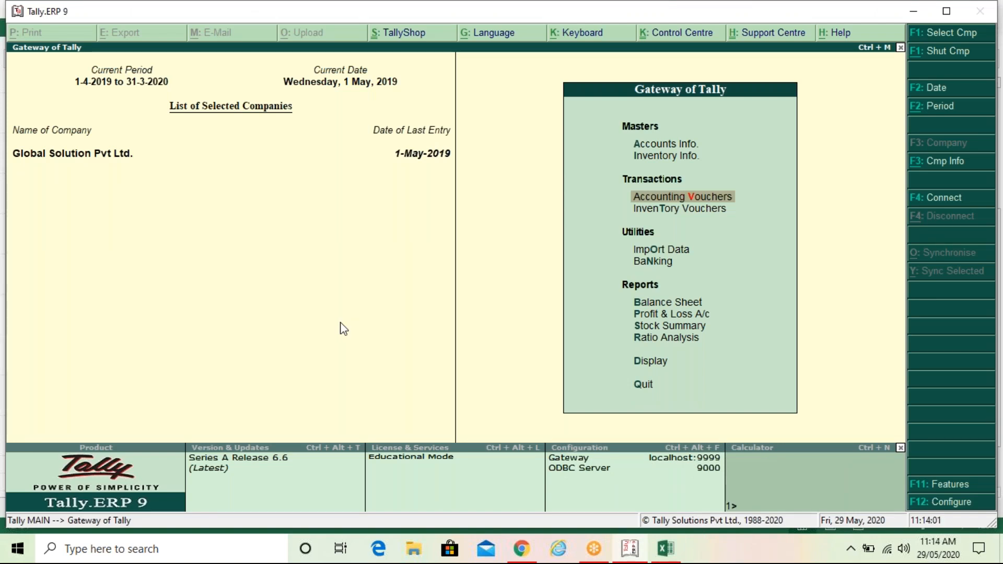
key("Return")
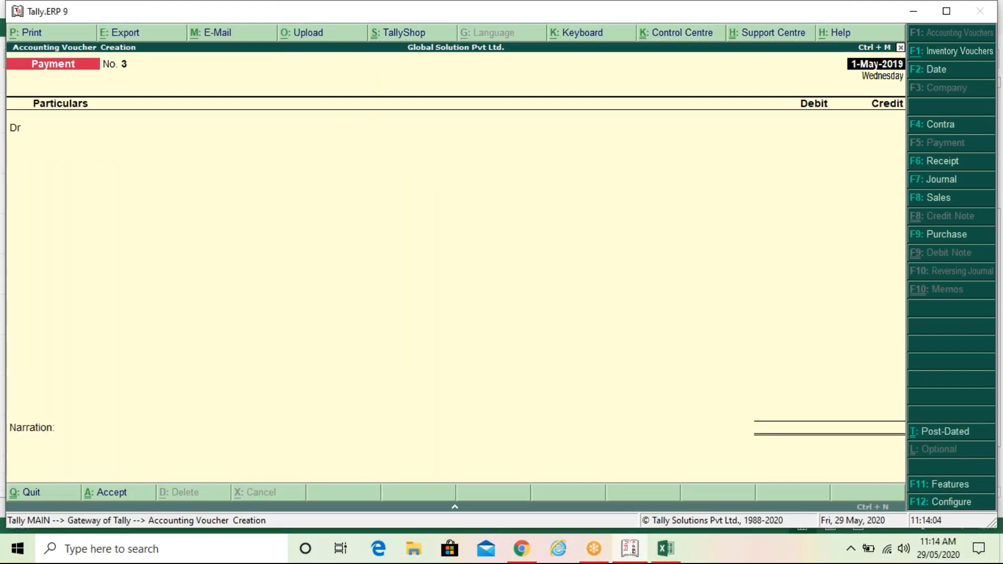
key("Return")
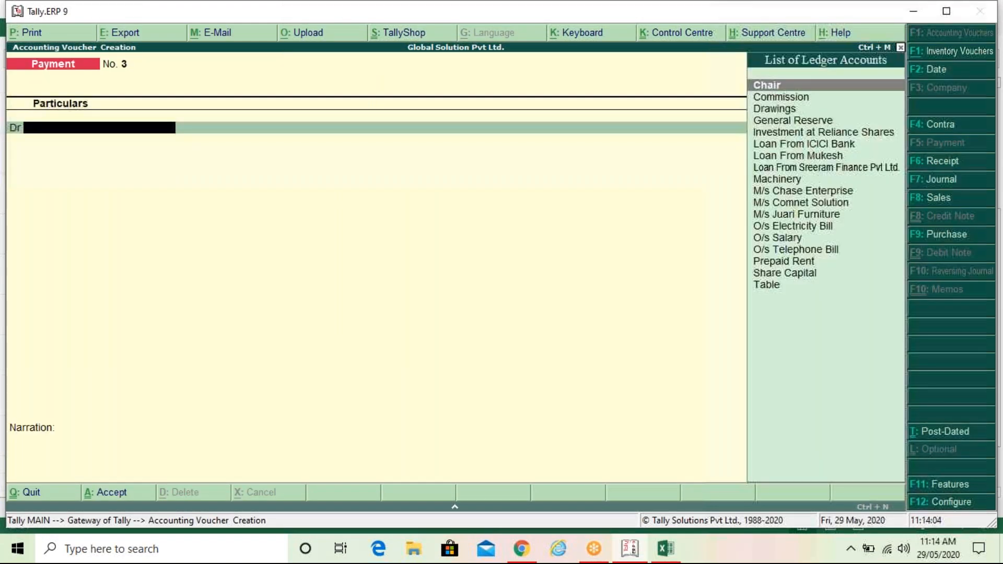
- Debit the M/s Juari Furniture ledger with 28,000 in the payment voucher
key("Down")
key("Down")
key("Down")
key("Down")
key("Down")
key("Down")
key("Down")
key("Down")
key("Down")
key("Down")
key("Down")
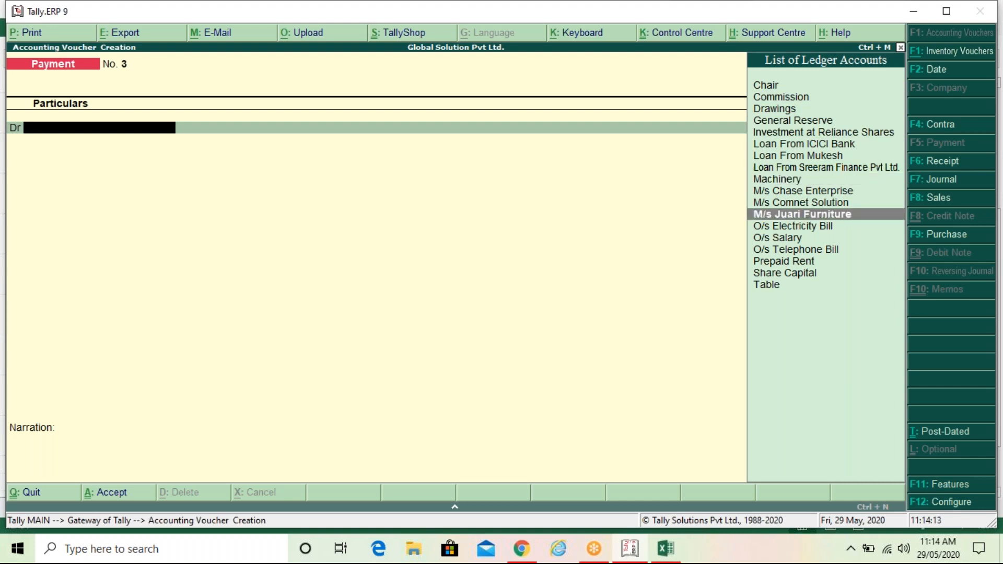
key("Return")
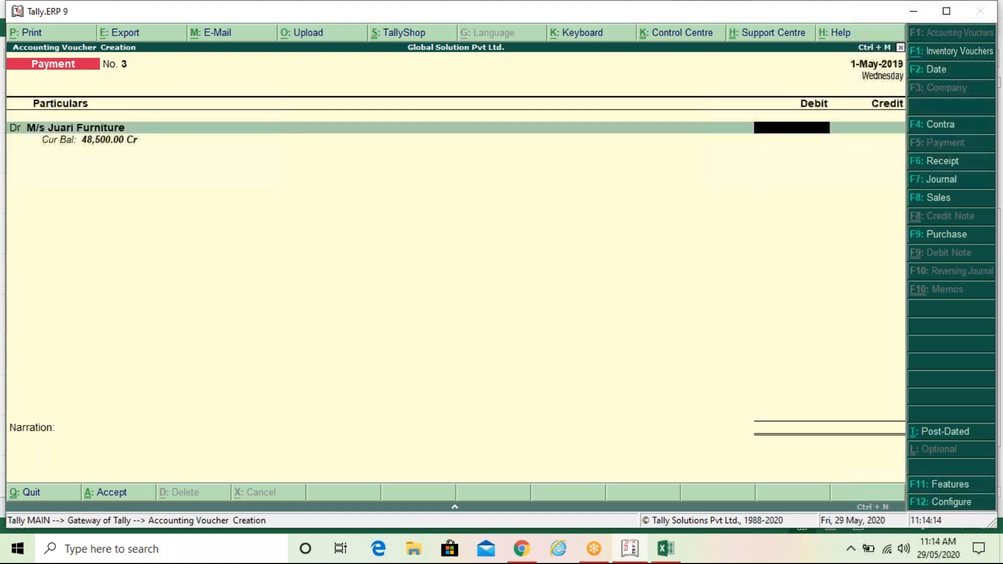
type("28000")
key("Return")
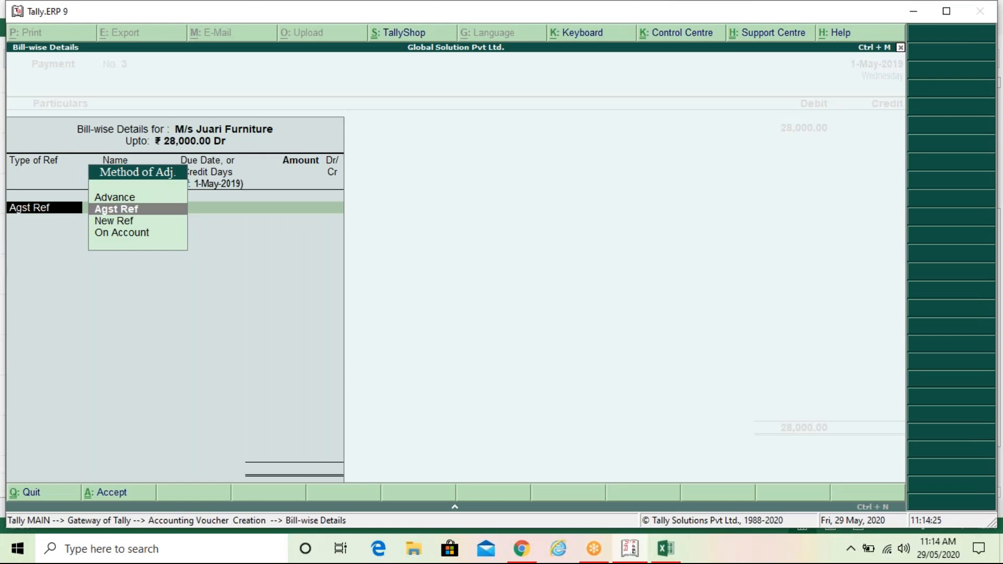
- Allocate the M/s Juari Furniture payment as Agst Ref to the pending bill Inv/JF/078/16-17 for the full 28,000
key("Return")
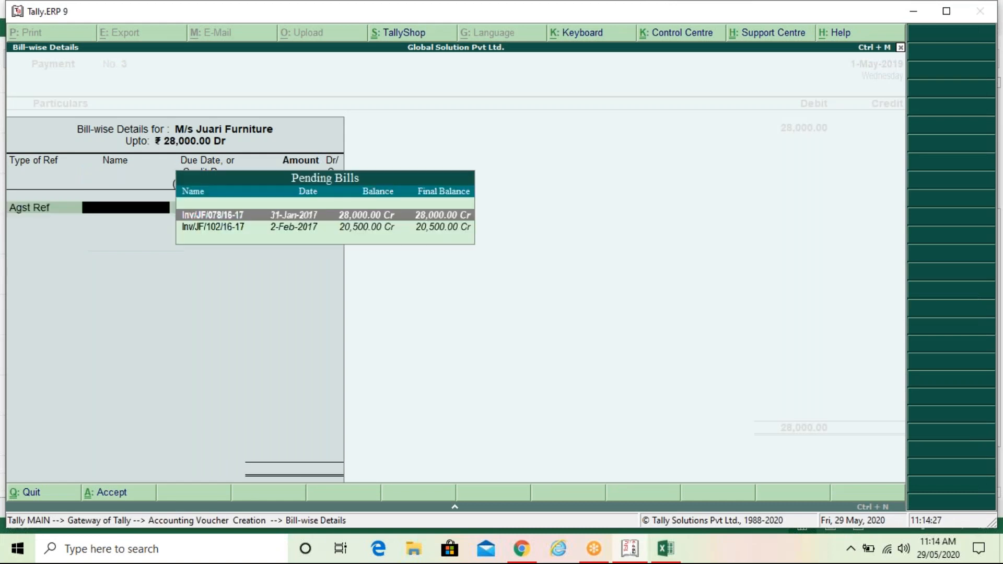
key("Down")
key("Up")
key("Return")
key("Return")
key("Return")
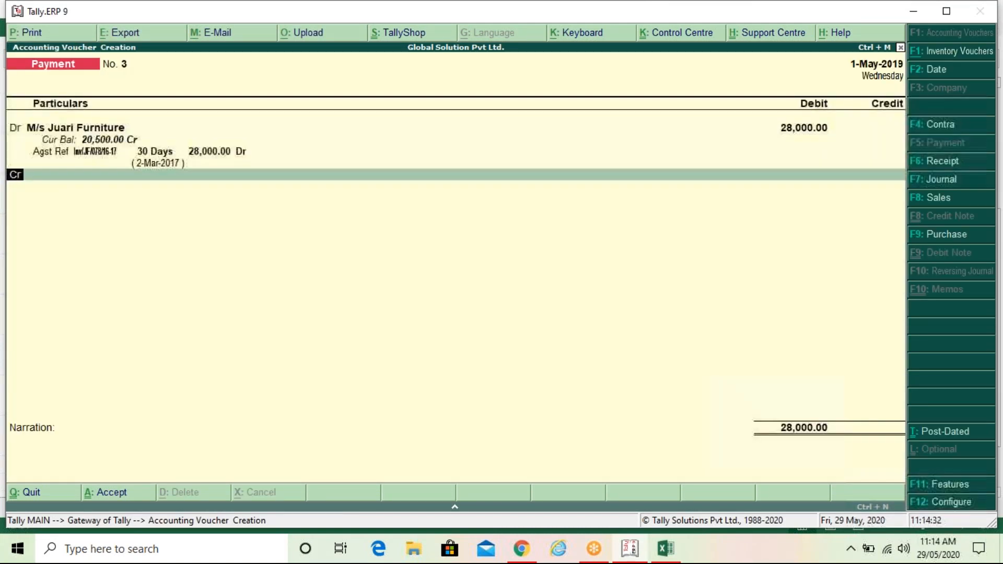
- Credit the Axis Bank ledger with 26,500 in the payment voucher
key("Return")
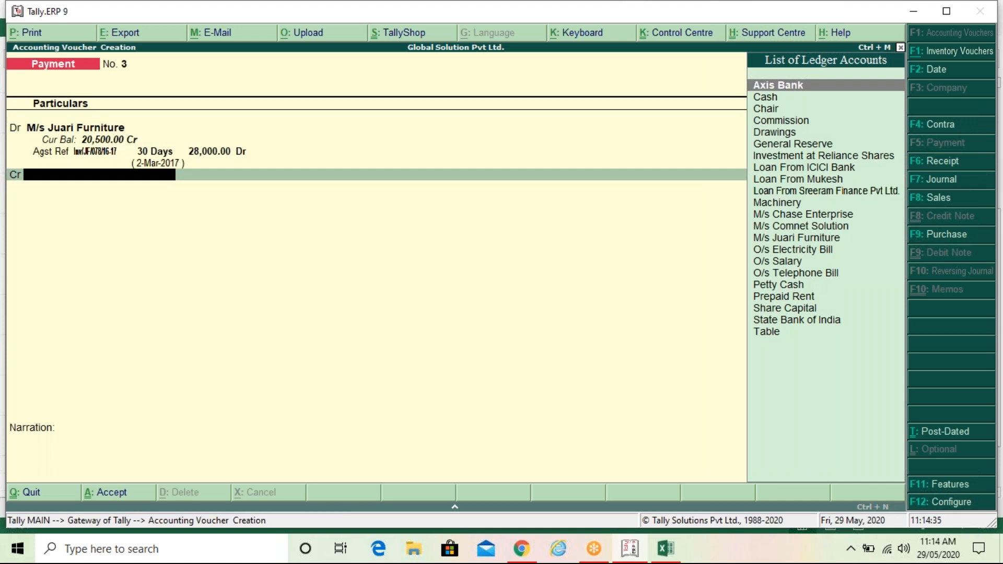
key("Return")
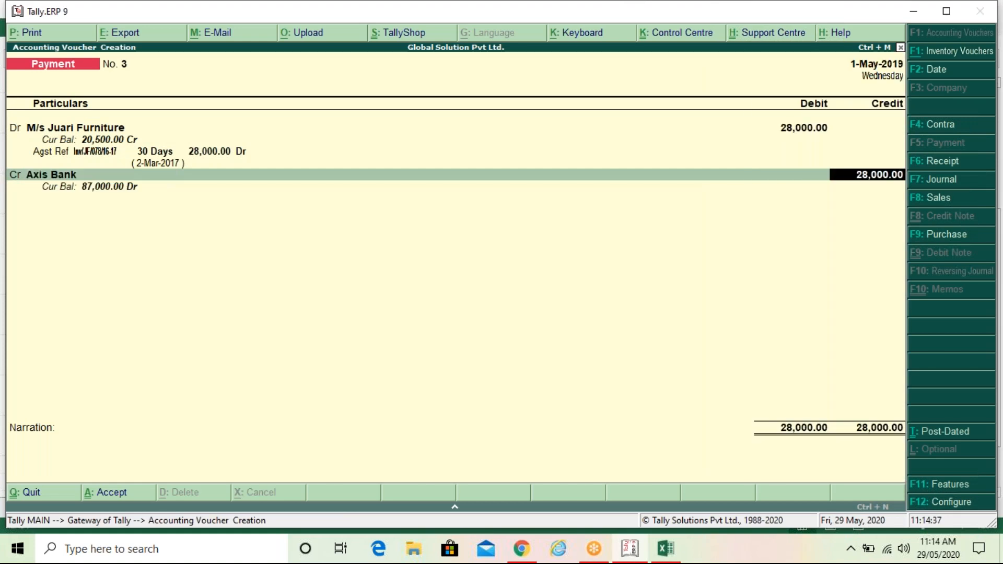
type("26500")
key("Return")
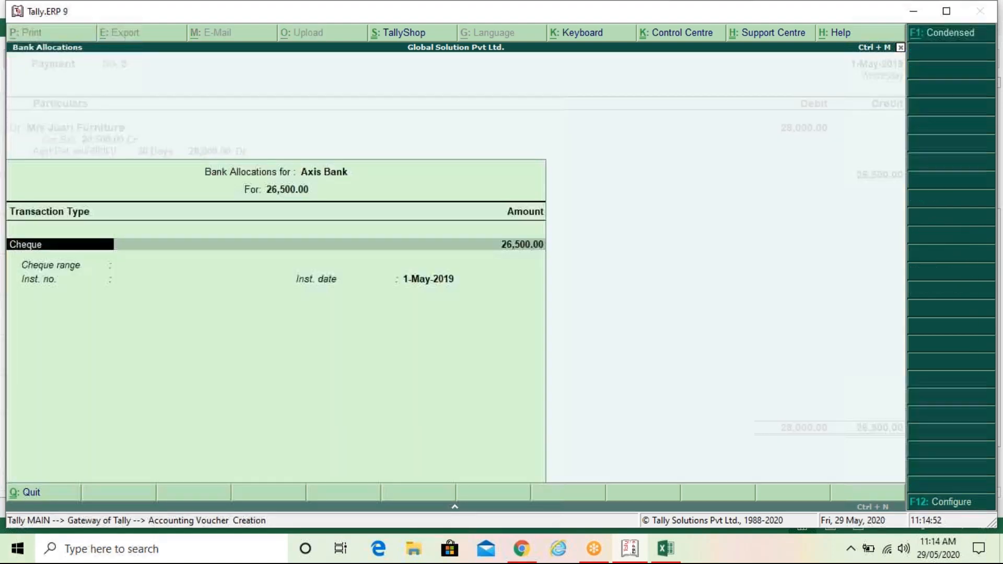
- Complete the Axis Bank allocation as a cheque with instrument number 00502 dated 1-May-2019, leaving the cheque range as Not Applicable
key("Return")
type("11")
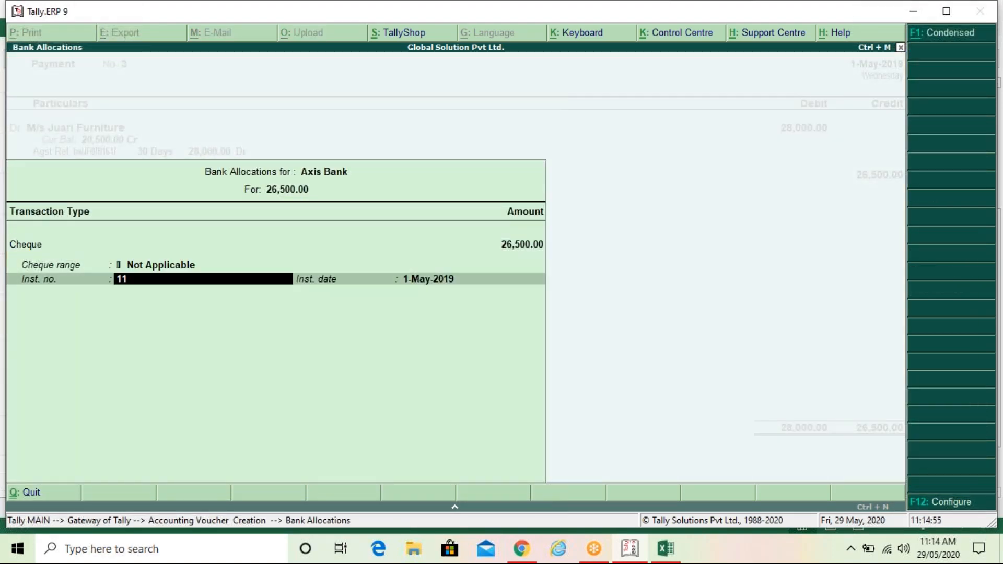
key("BackSpace")
key("BackSpace")
type("00502")
key("Return")
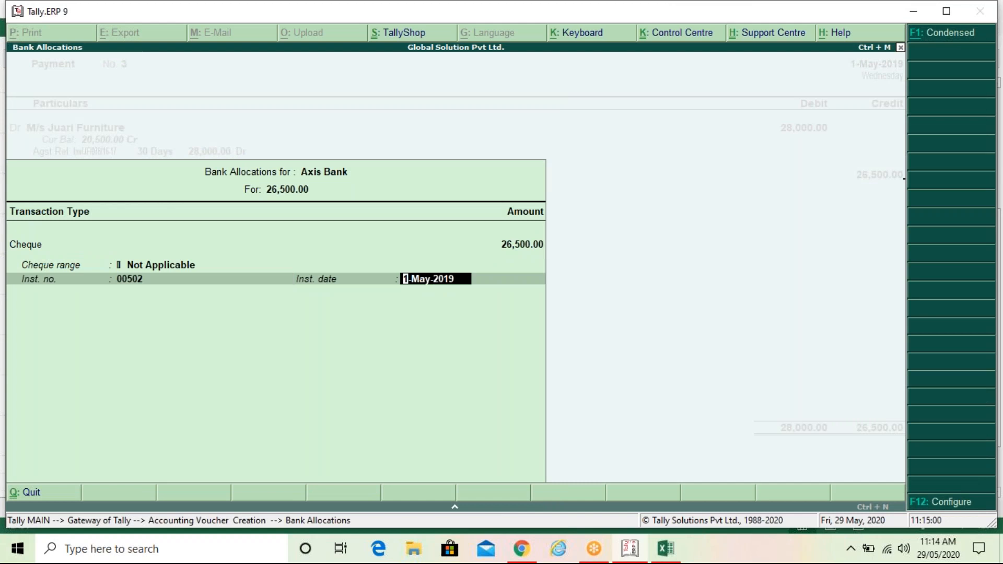
key("Return")
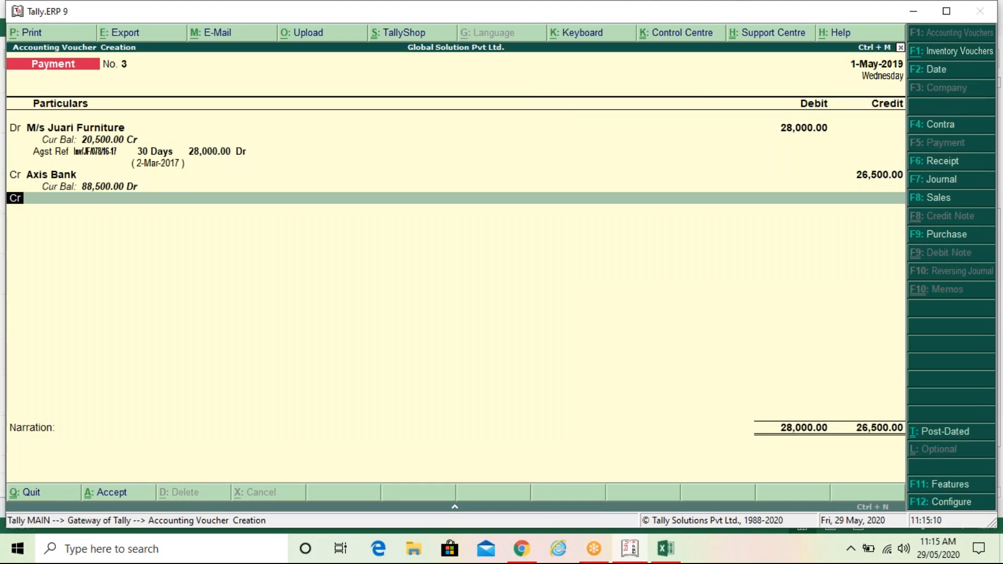
- Start a new ledger named Discount Received from the voucher's next credit line, without an alias
key("Return")
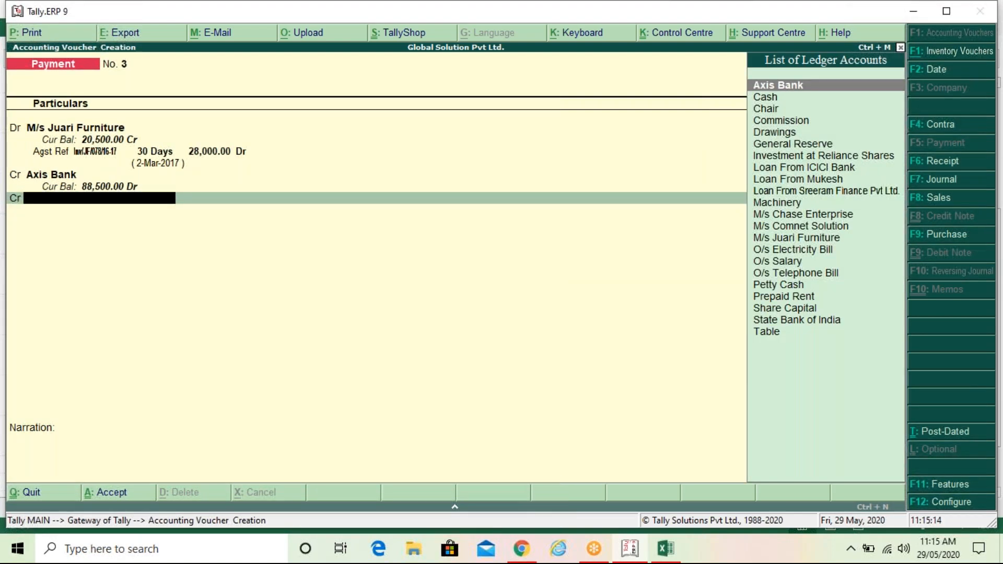
key("alt+c")
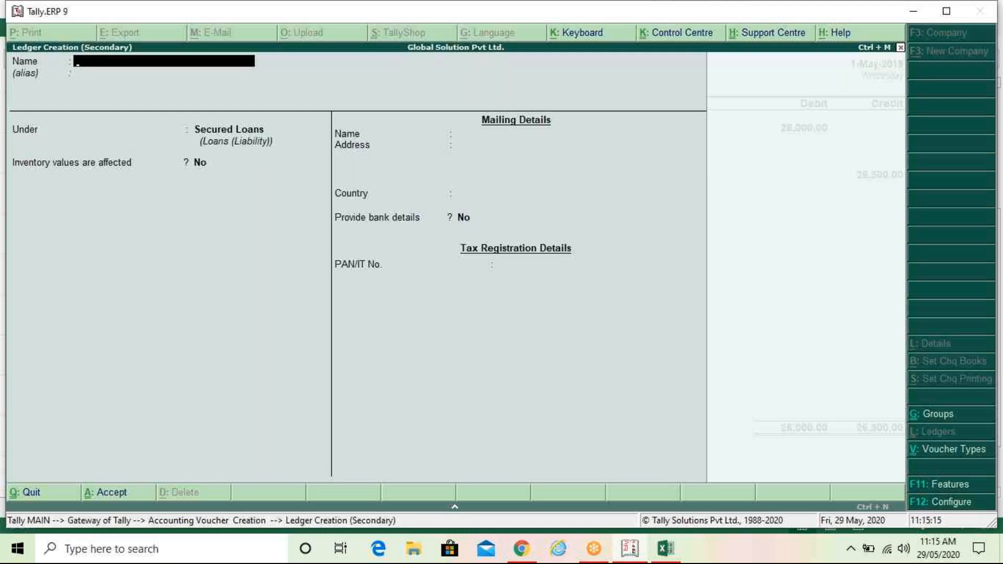
type("Discount R")
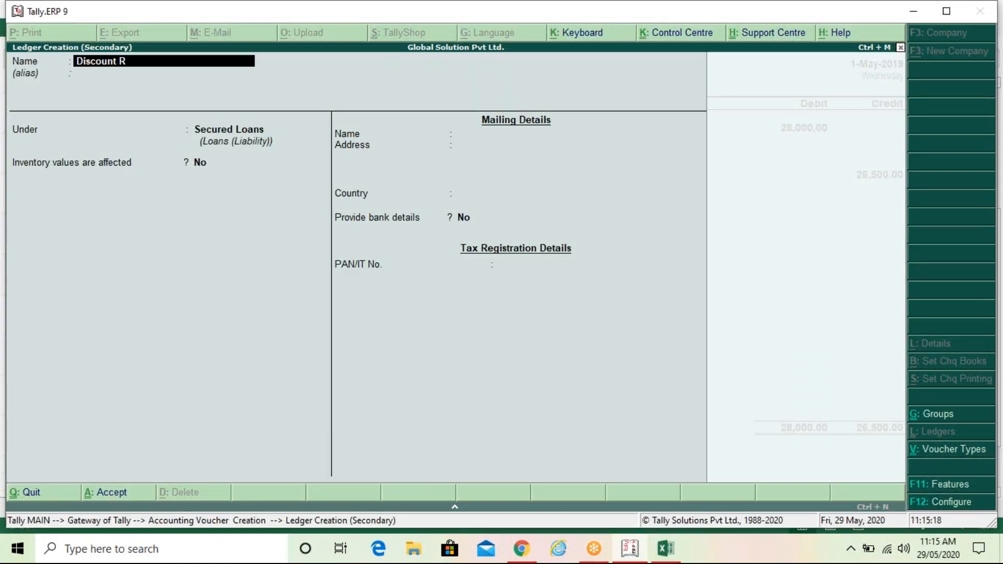
type("eceived")
key("Return")
key("Return")
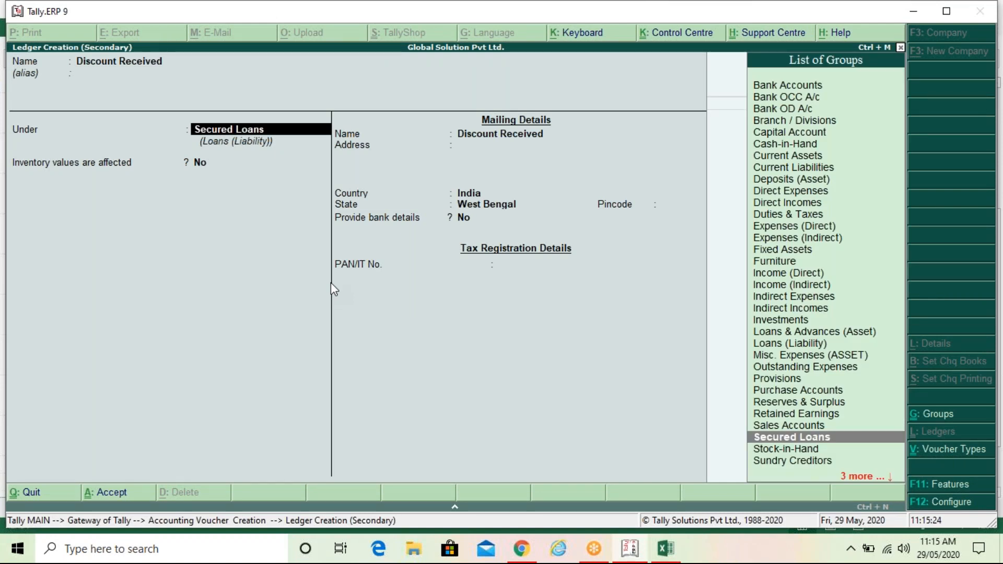
- Place the Discount Received ledger under Indirect Incomes, keep the remaining defaults and save it
type("I")
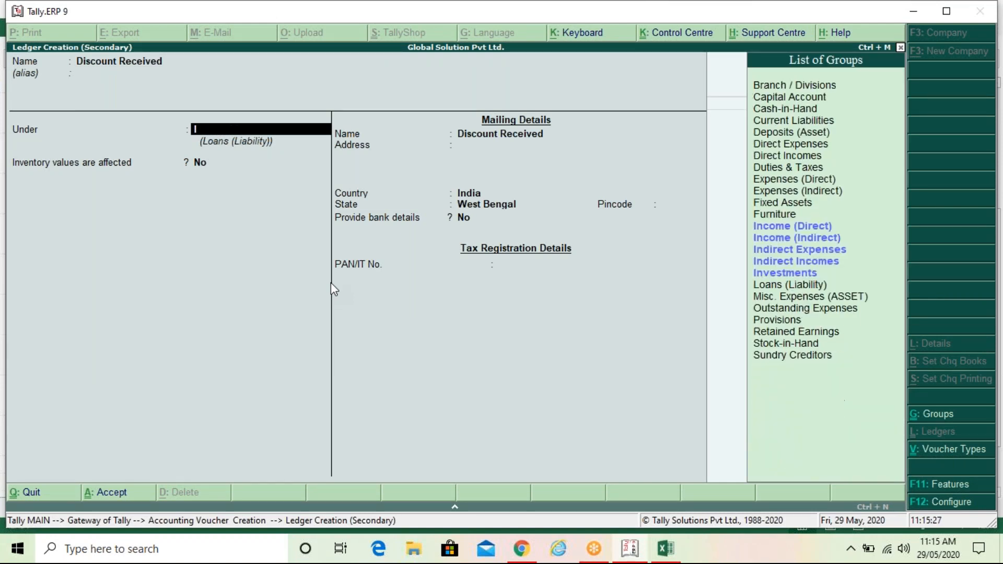
key("Down")
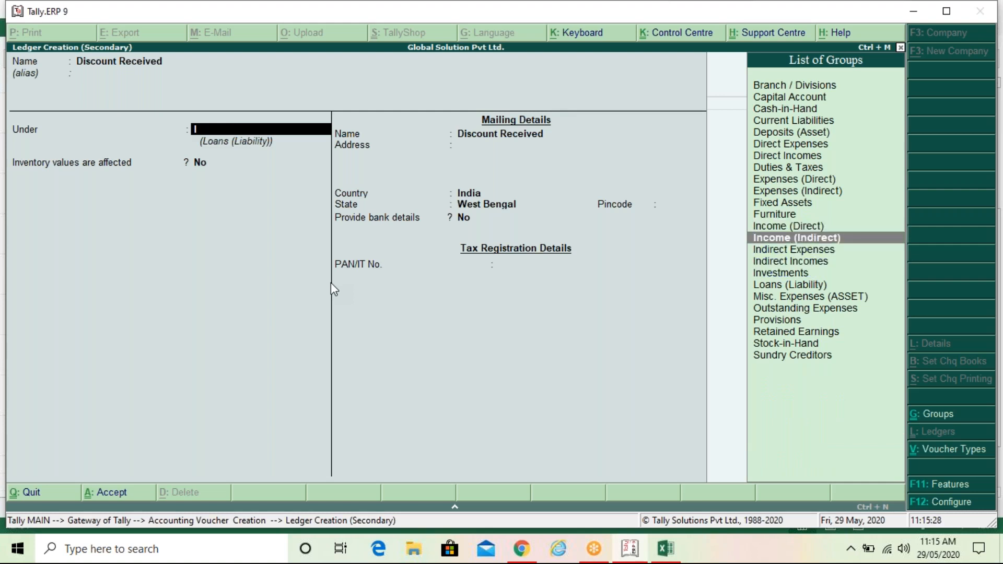
key("Down")
key("Down")
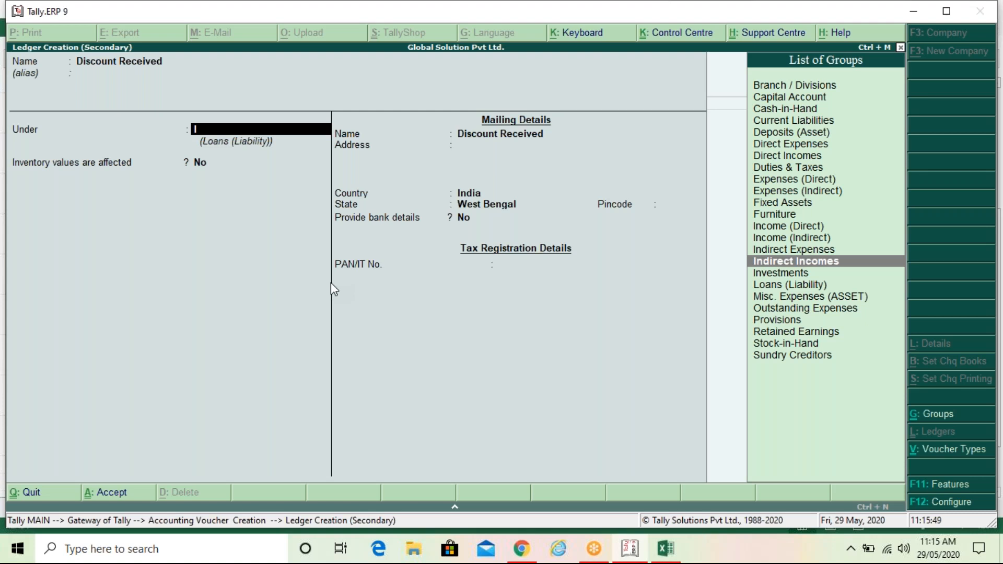
key("Return")
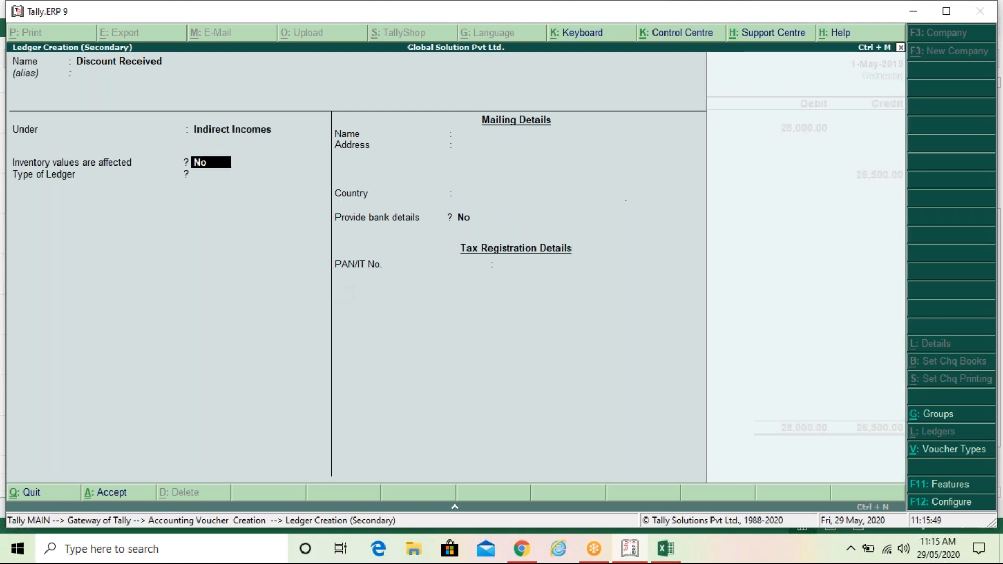
key("Return")
key("Return")
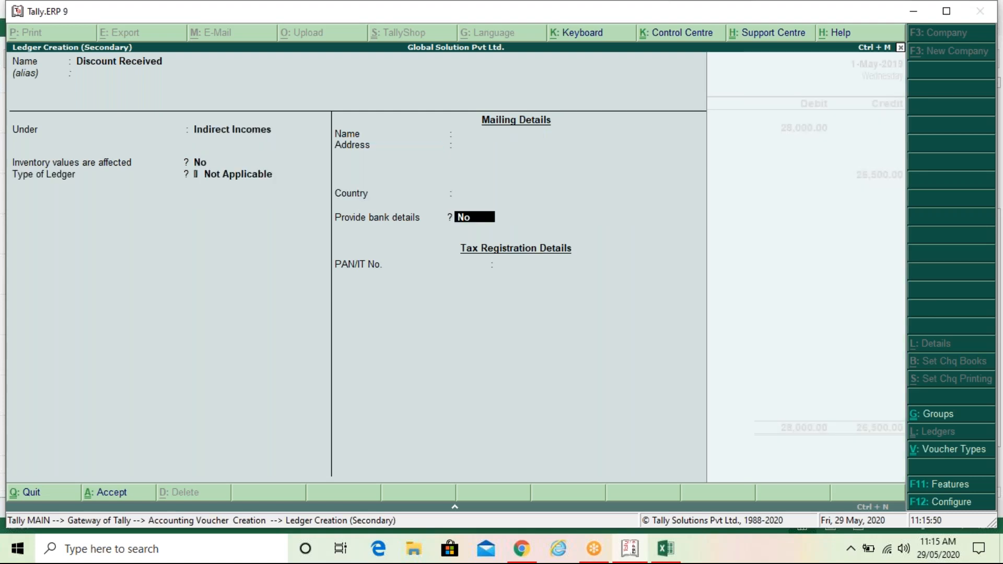
key("Return")
key("Return")
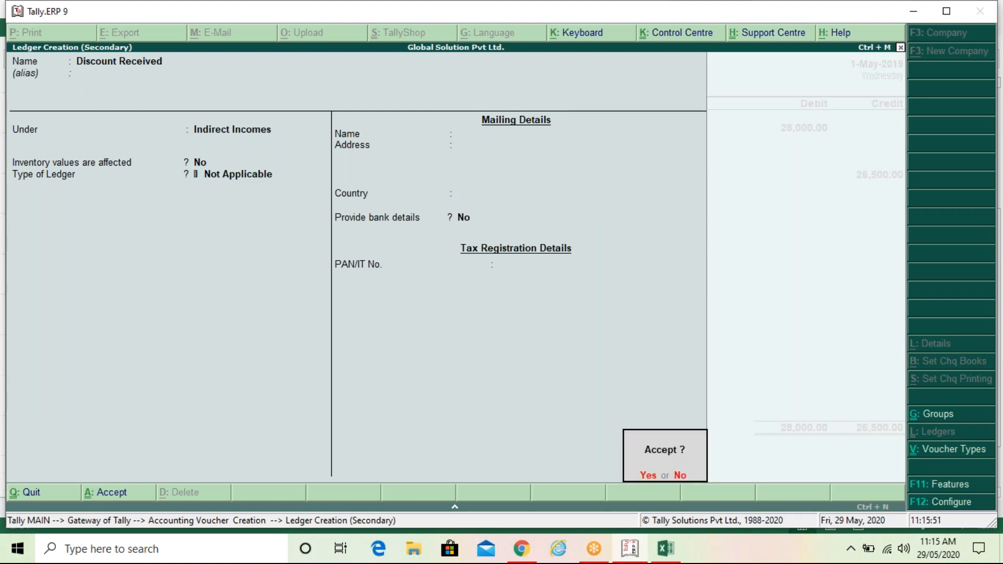
key("Return")
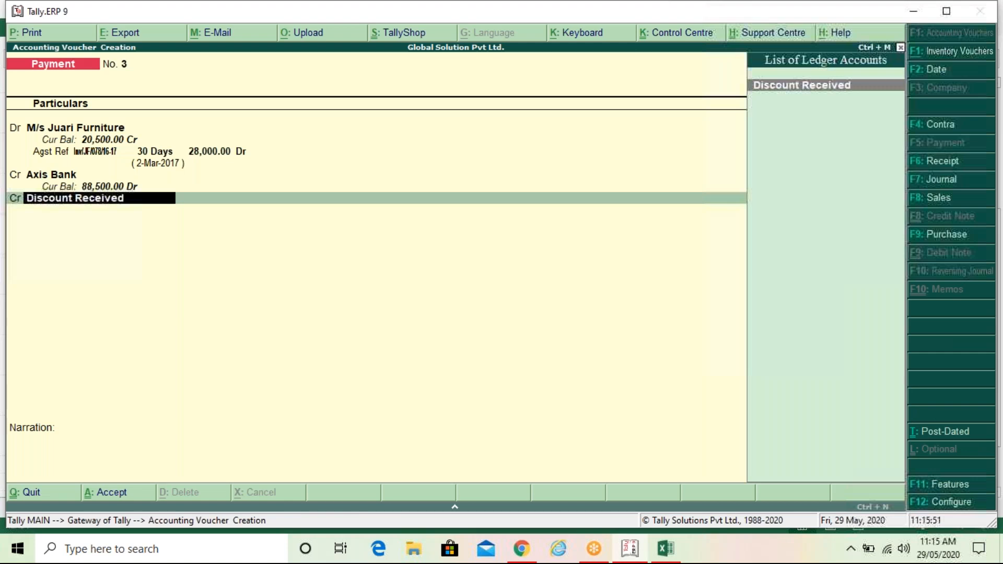
- Credit Discount Received with the balancing 1,500 and save the payment voucher without a narration
key("Return")
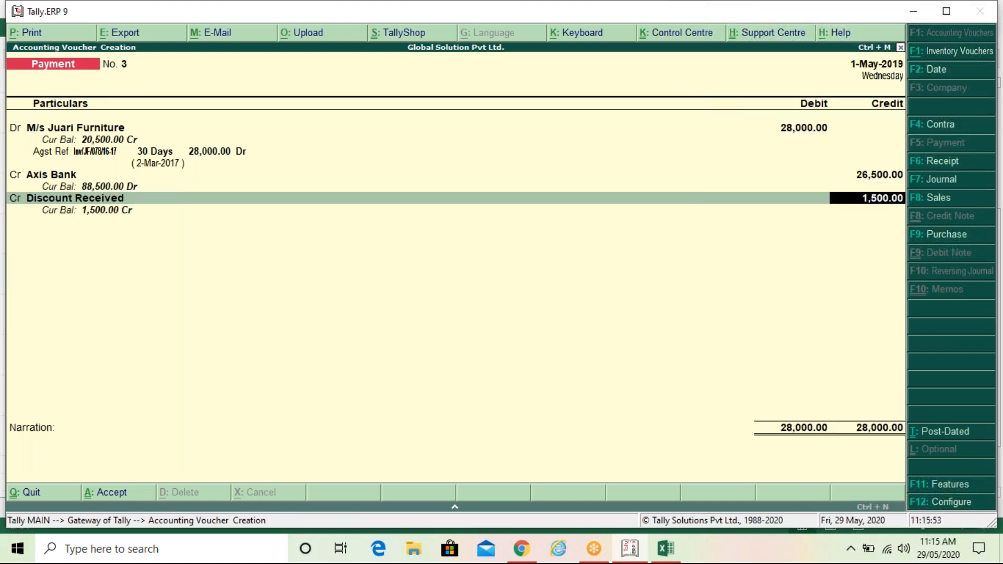
key("Return")
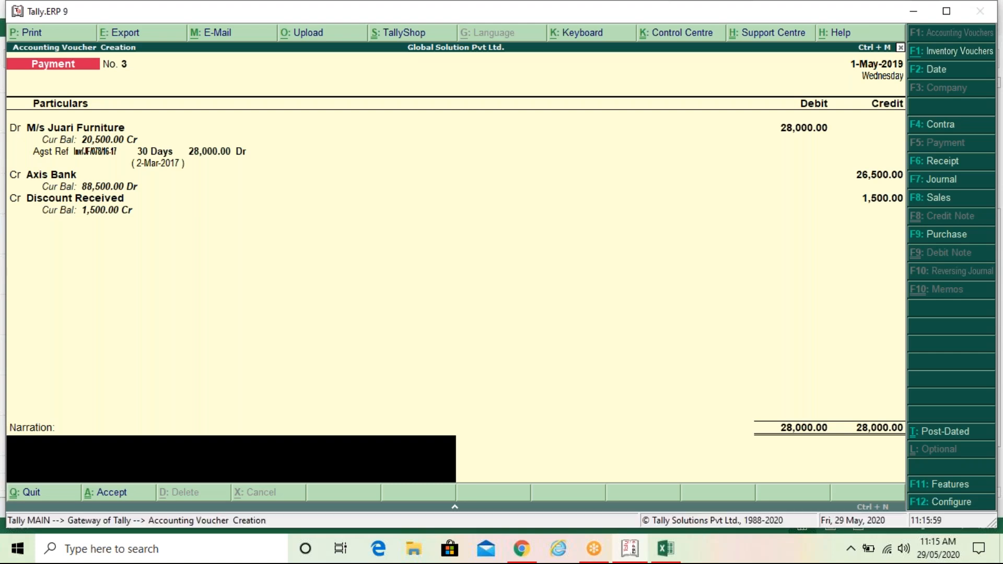
key("Return")
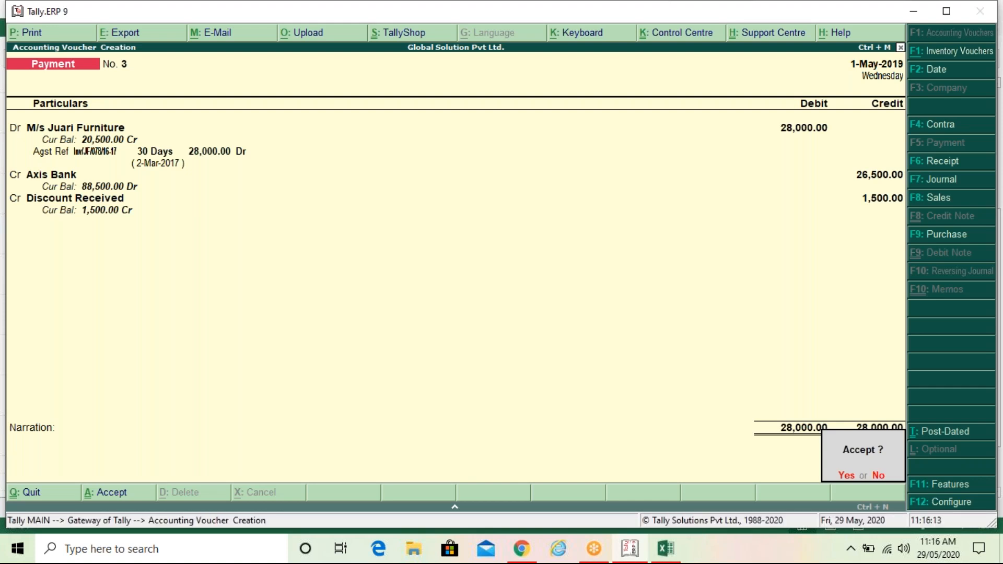
key("Return")
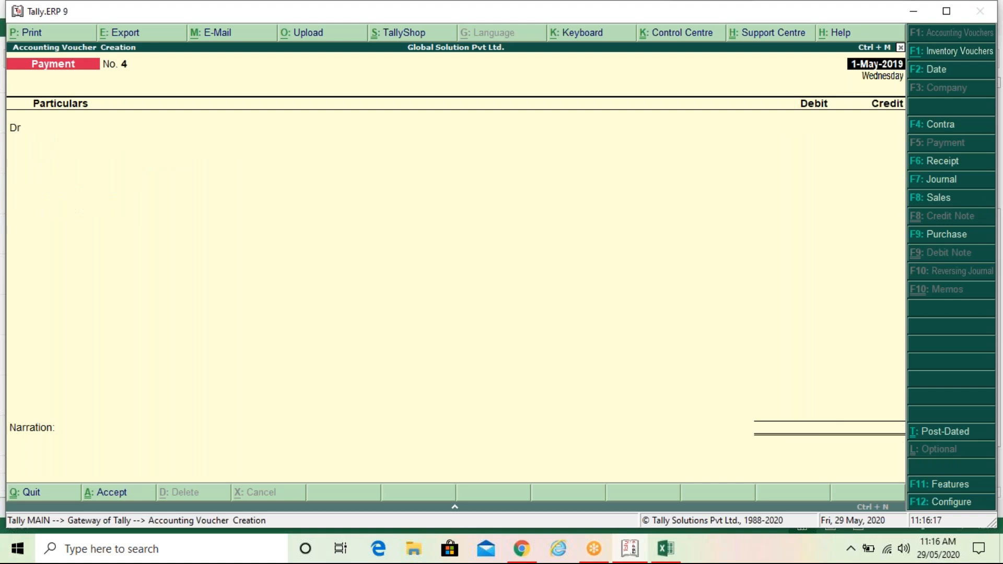
- Leave voucher entry, switch to the Excel assignment workbook and select Q7 on the Assignment Day 3 sheet to read it
key("Escape")
key("y")
key("Escape")
key("Escape")
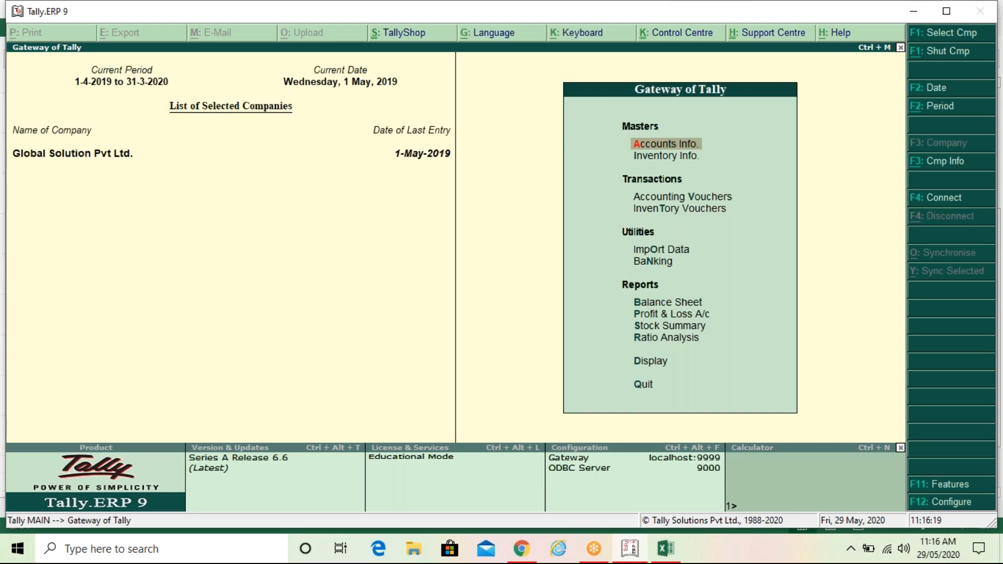
key("alt+Tab")
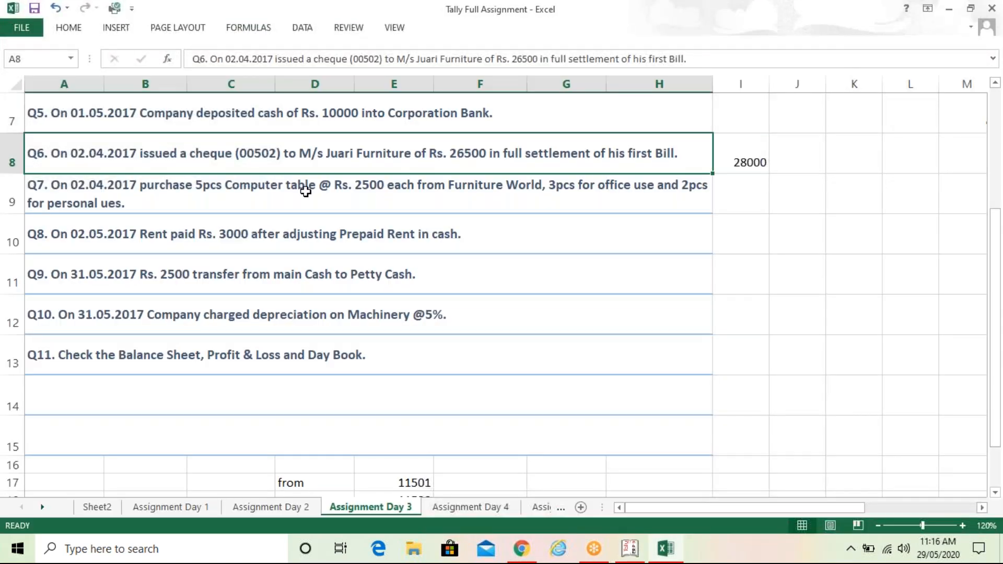
left_click(306, 191)
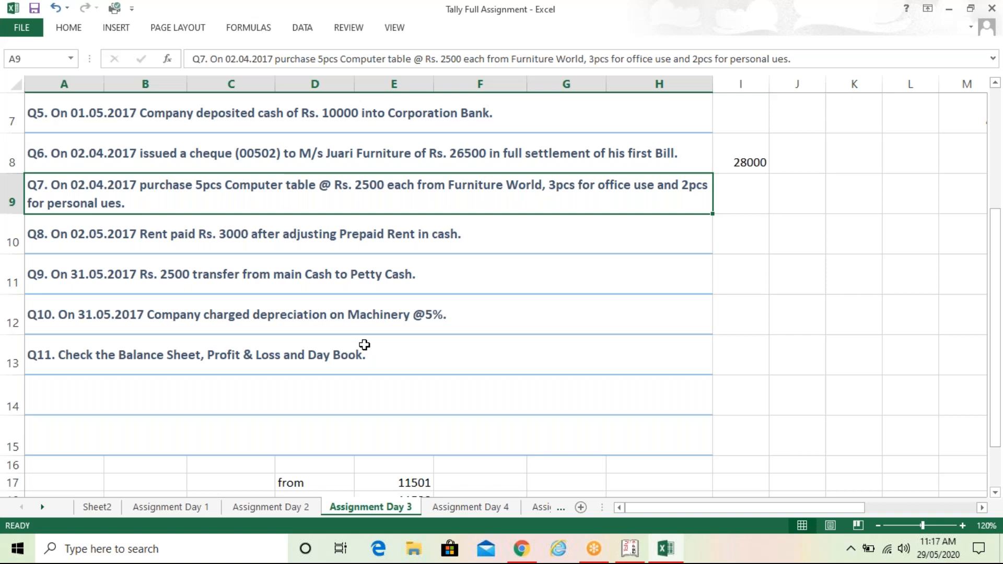
- Switch to Tally and start a journal voucher dated 1-May-2019
key("alt+Tab")
key("Down")
key("Down")
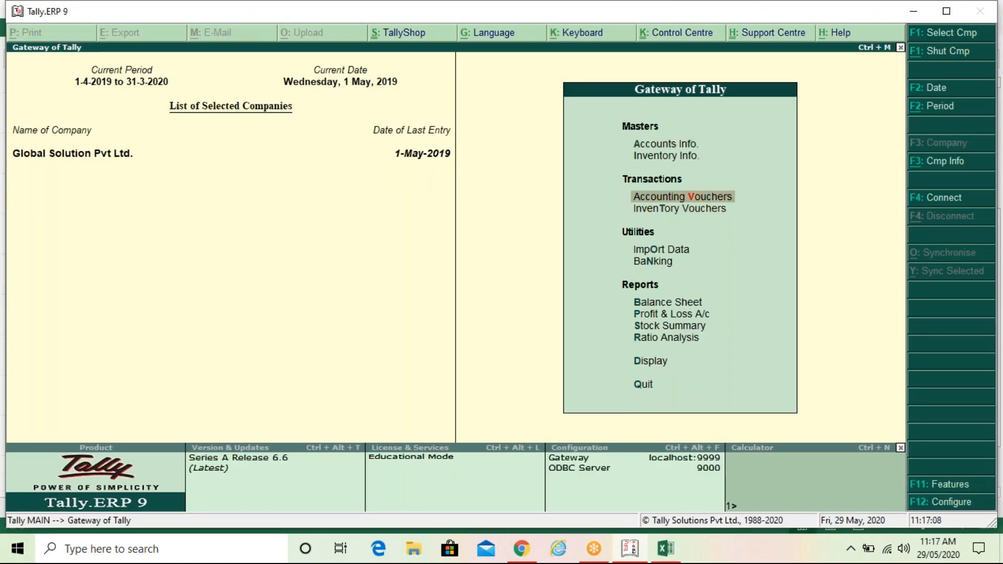
key("Return")
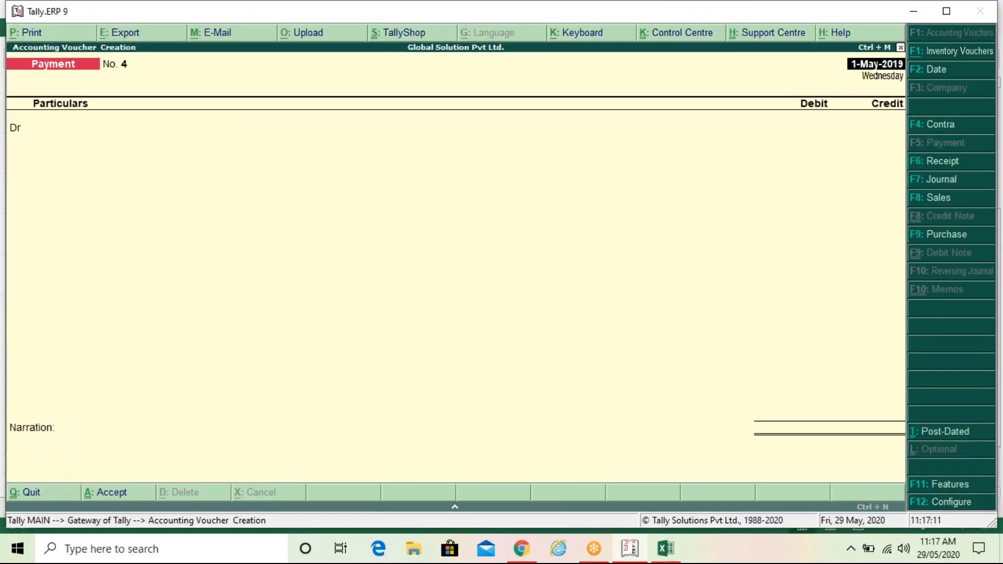
key("F7")
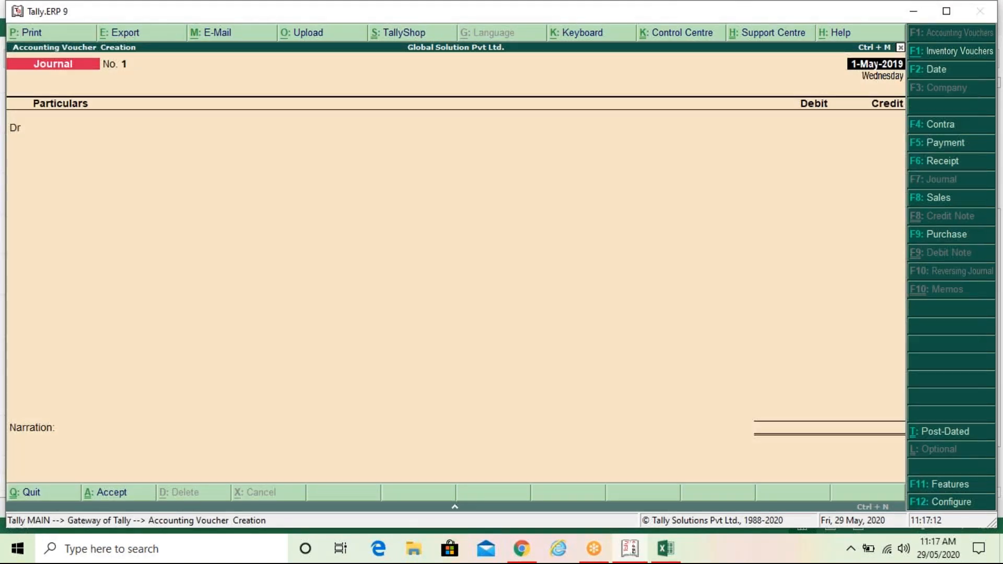
key("Return")
- Debit the Table ledger with 7,500 in the journal voucher
type("t")
key("Return")
type("7500")
key("Return")
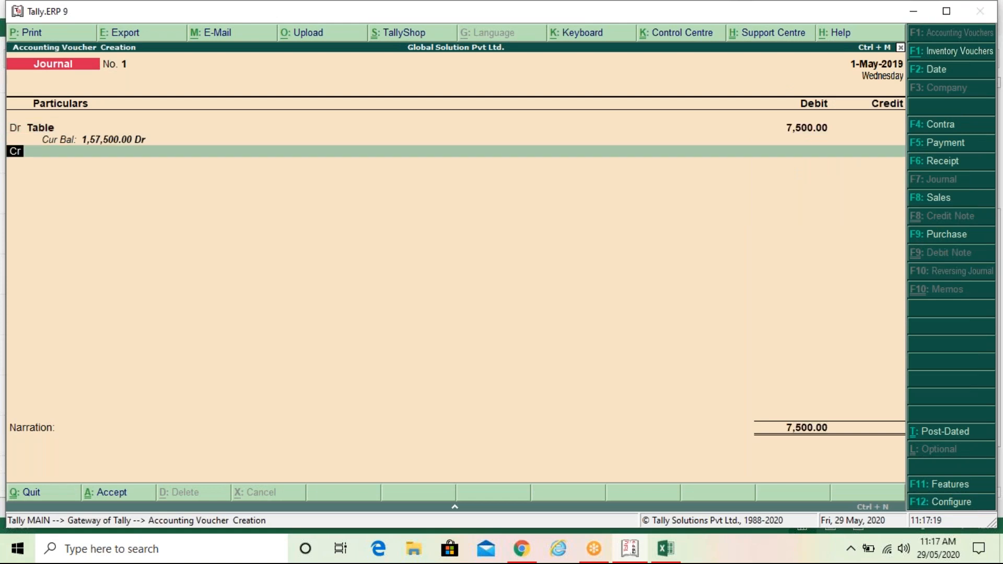
- Add a second debit line for the Drawings ledger with 5,000 in the journal voucher
type("d")
key("Return")
type("D")
key("Down")
key("Return")
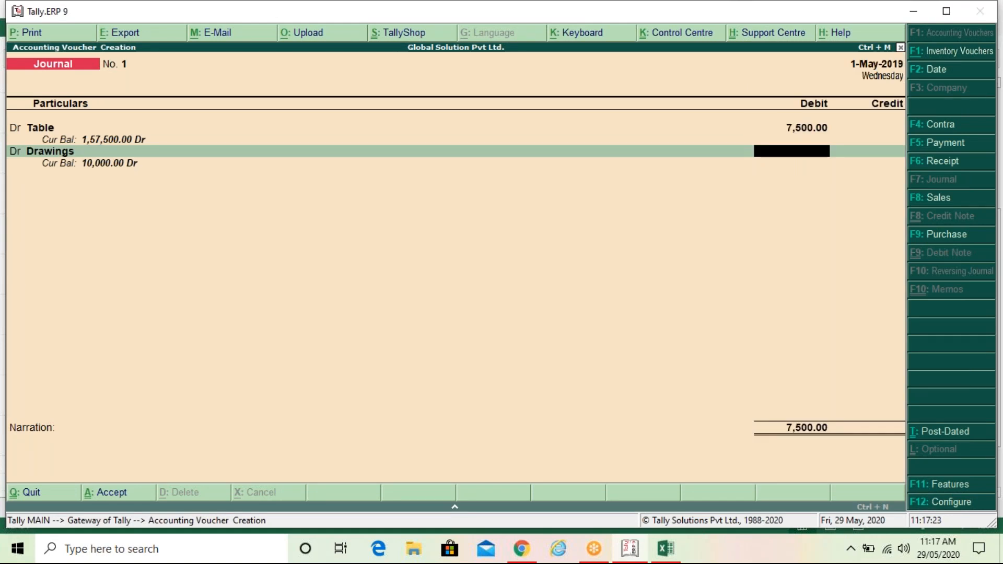
type("5000")
key("Return")
- Start a new ledger named Furniture World for the credit line of the journal voucher
key("Return")
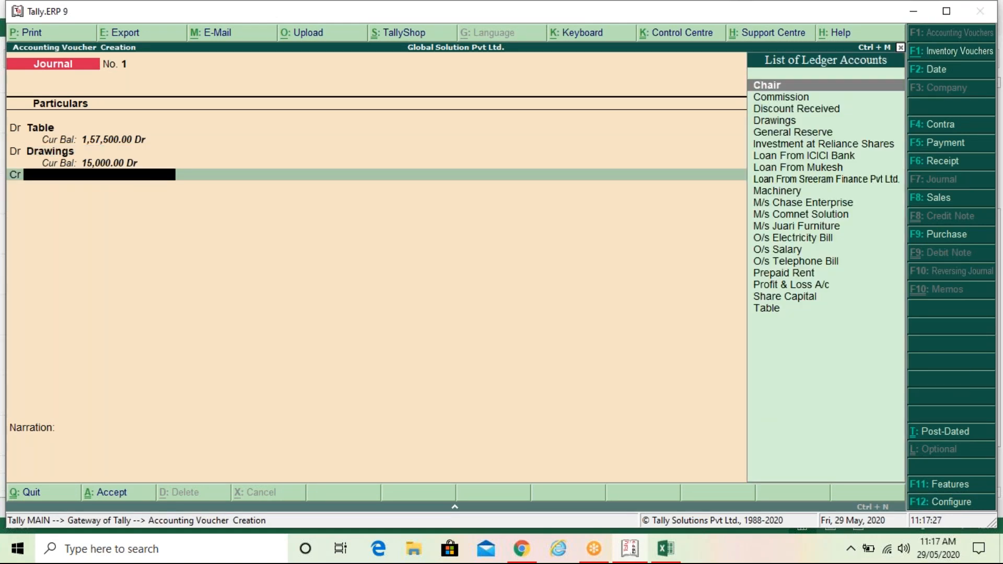
key("alt+c")
type("Furni")
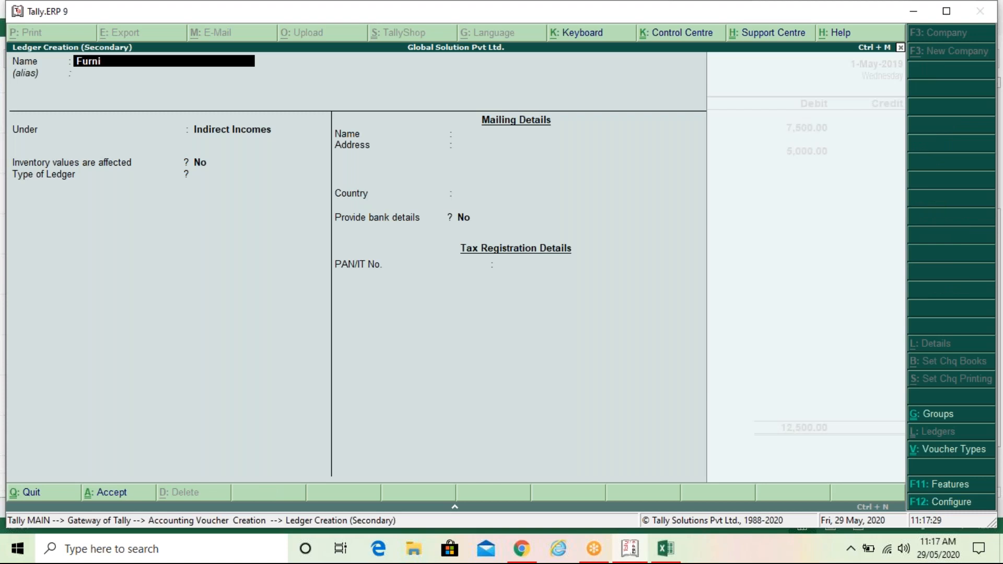
type("ture World")
key("Return")
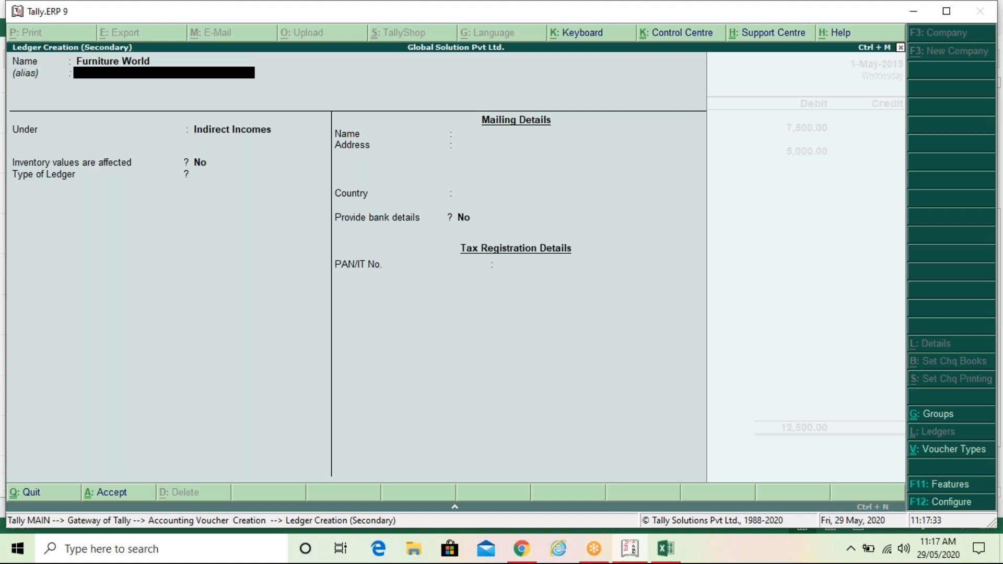
- Place the Furniture World ledger under the Sundry Creditors group, without an alias
key("Return")
type("S")
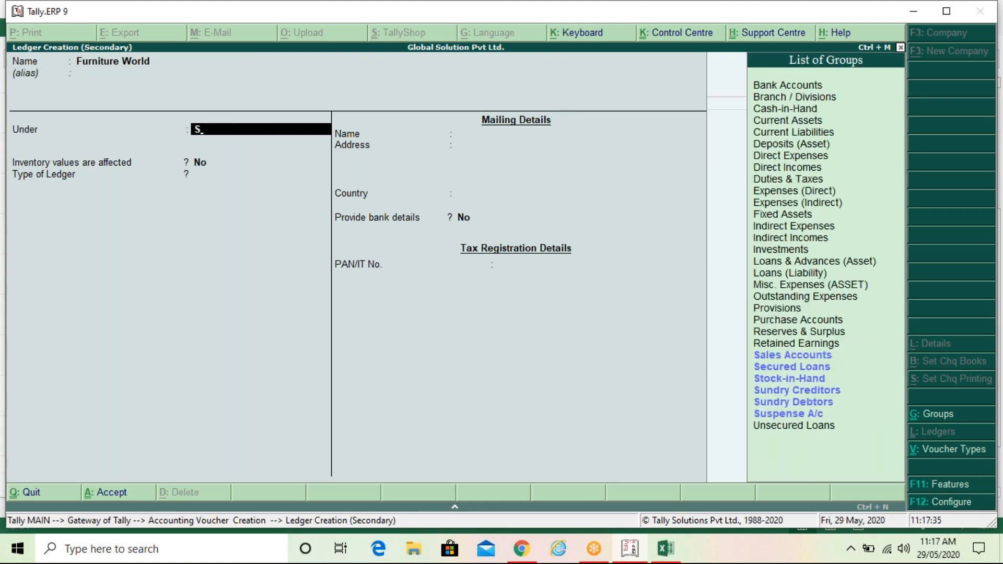
key("Down")
key("Down")
key("Down")
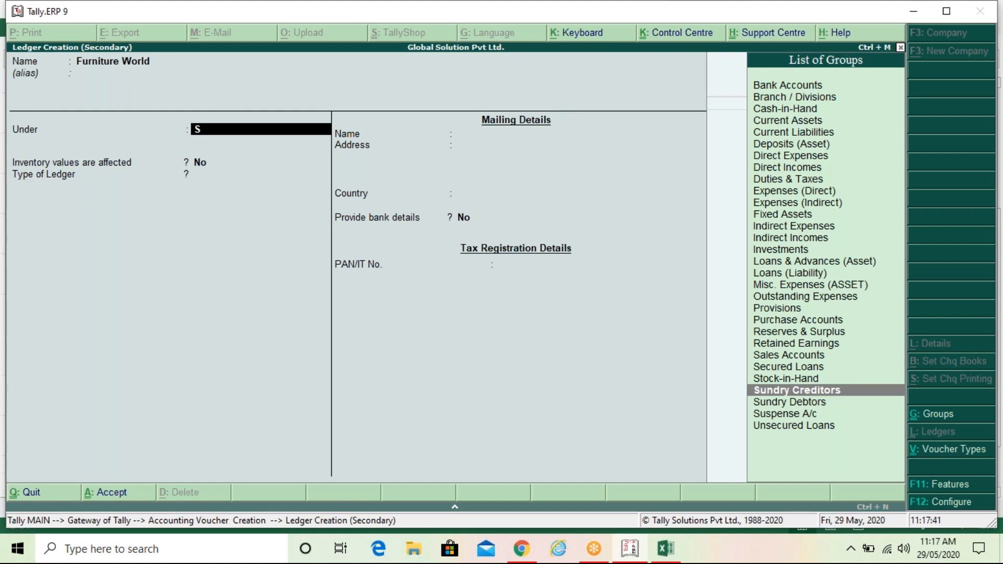
key("Return")
- Keep the default billing, mailing and tax details for the Furniture World ledger and save it
key("Return")
key("Return")
key("Return")
key("Return")
key("Return")
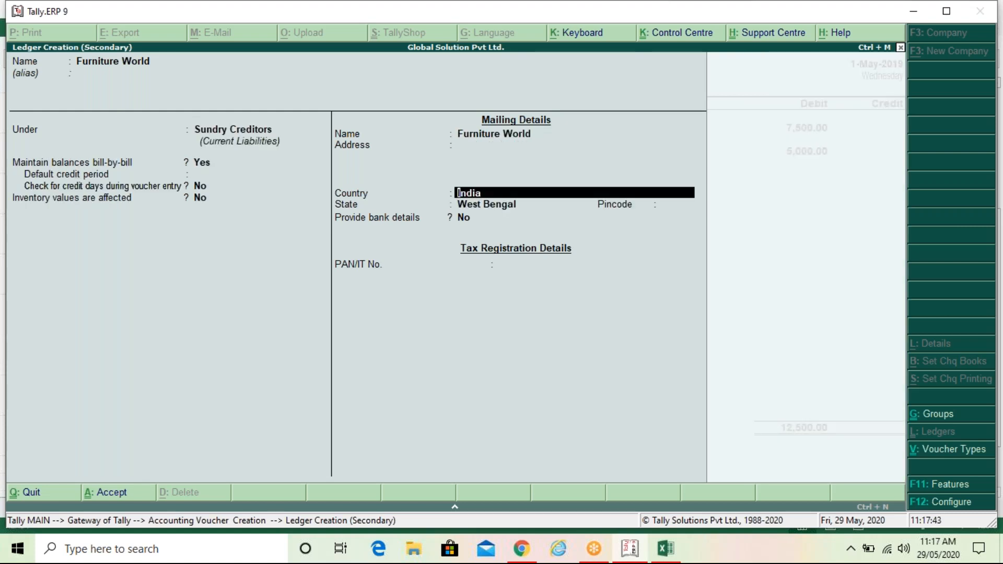
key("Return")
key("Return")
key("Return")
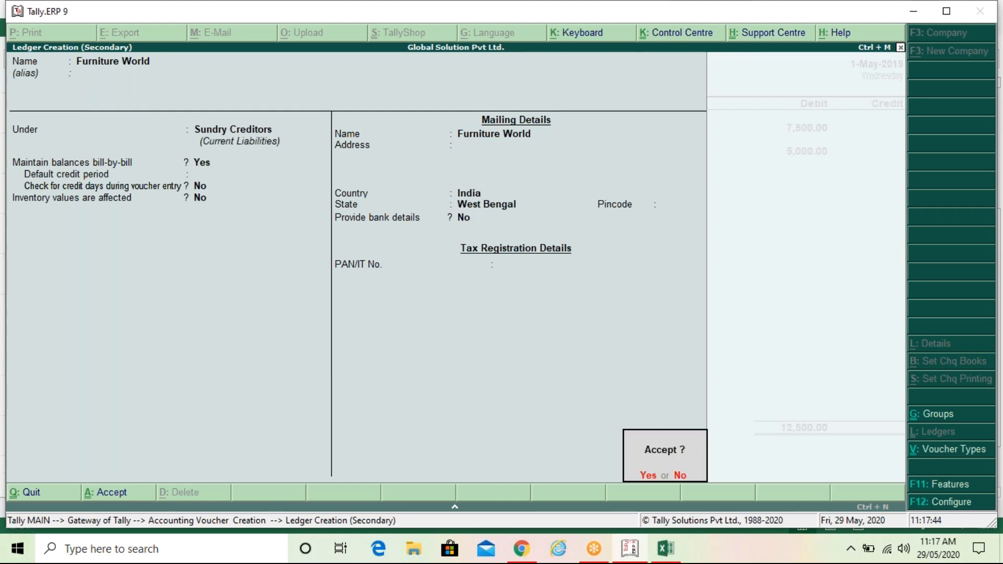
key("Return")
- Credit Furniture World with 12,500 and allocate the amount to the new bill reference Asst/01
key("Return")
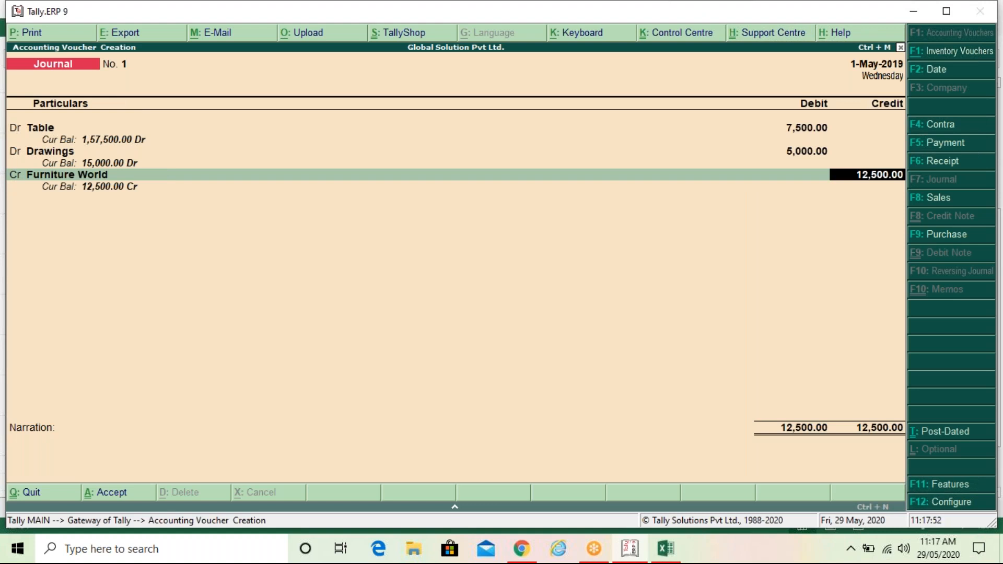
key("Return")
key("Up")
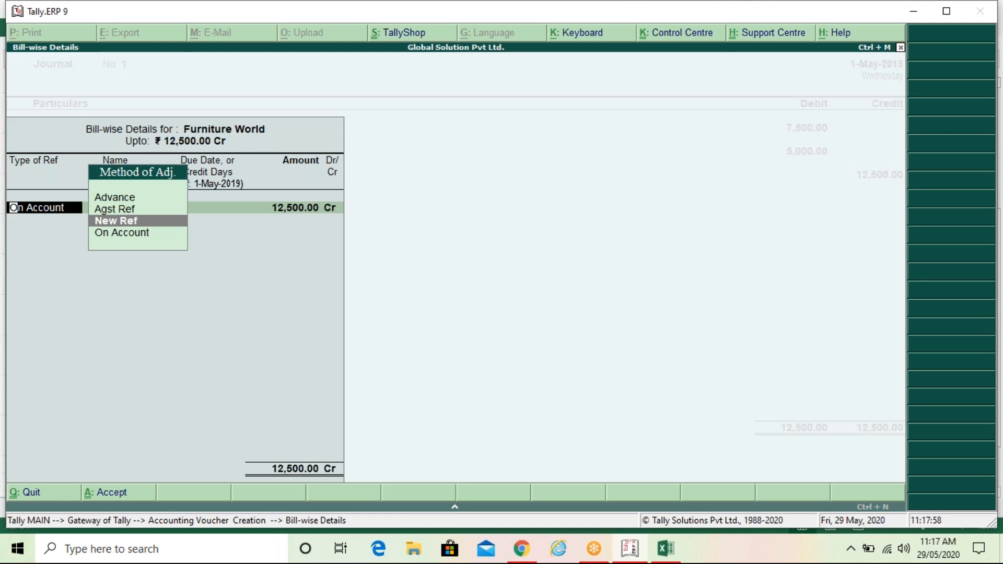
key("Return")
type("Asst")
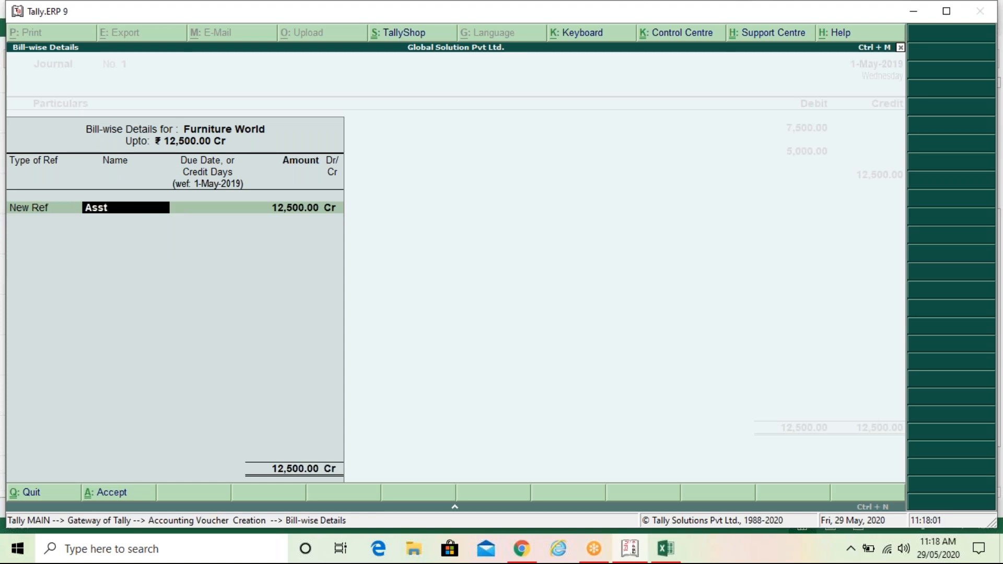
type("/0")
key("Return")
key("Return")
key("Return")
key("Return")
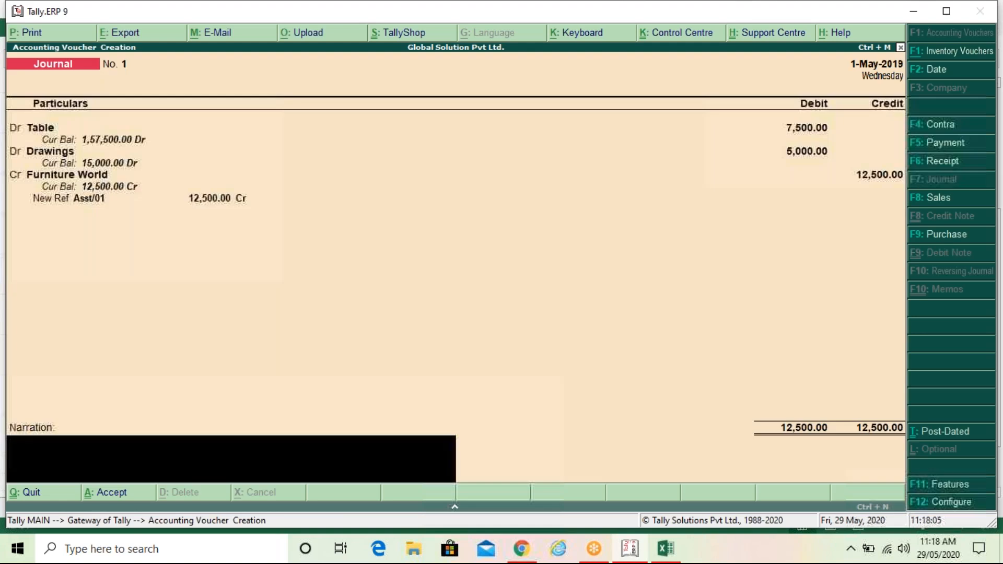
- Save the journal voucher without a narration and leave voucher entry for the Gateway of Tally
key("Return")
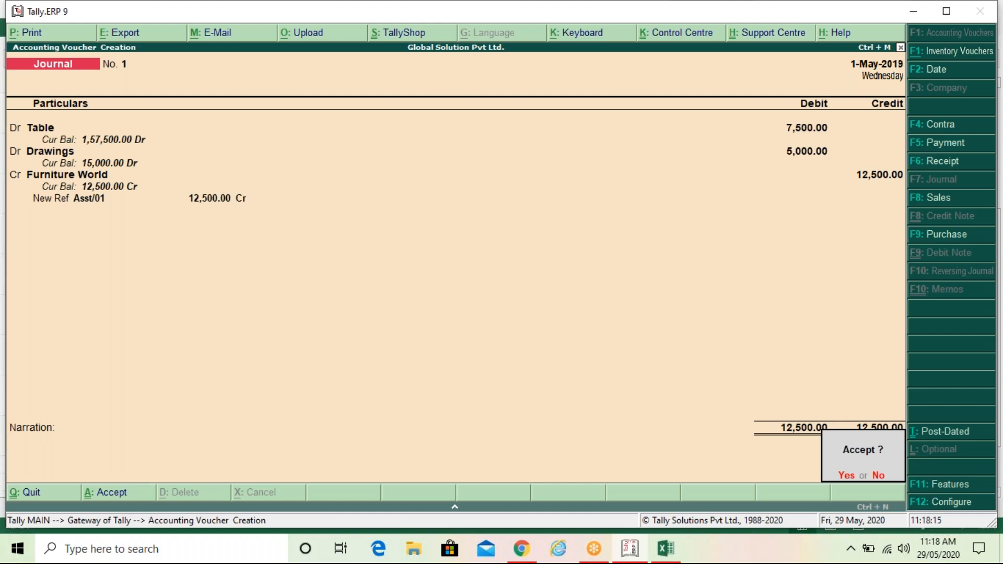
key("Return")
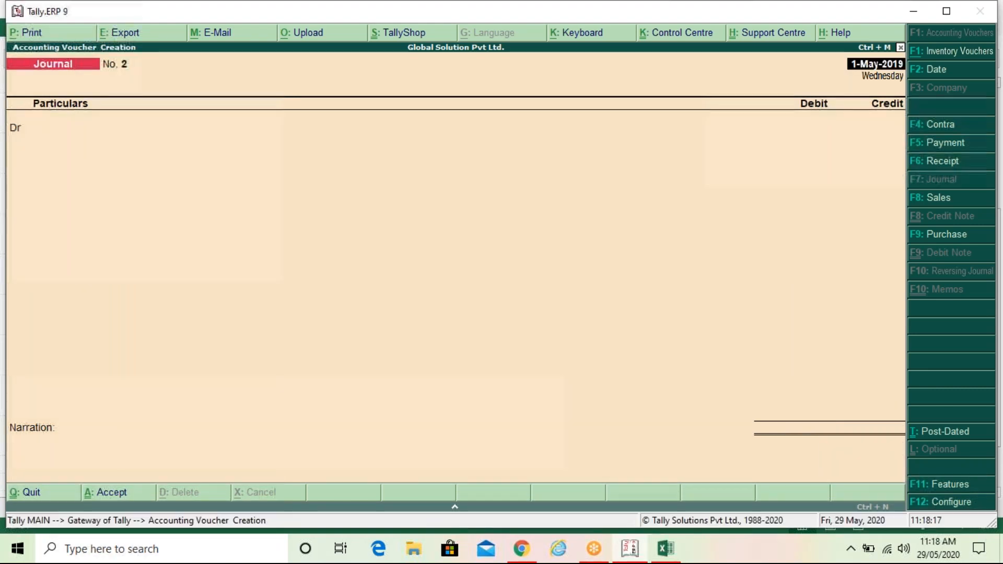
key("Escape")
key("Escape")
key("Escape")
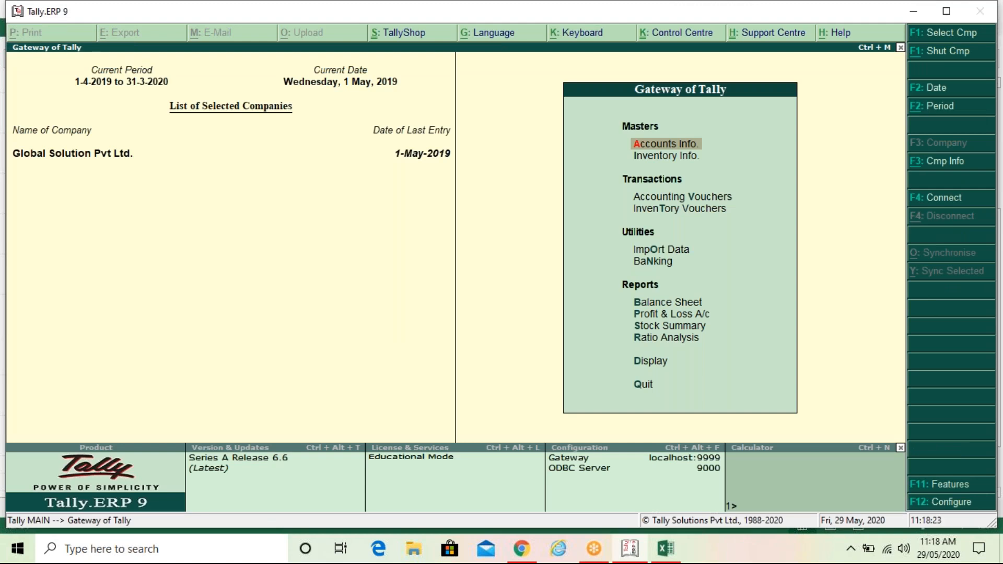
- Display the Day Book report to check the recorded vouchers
key("Up")
key("Up")
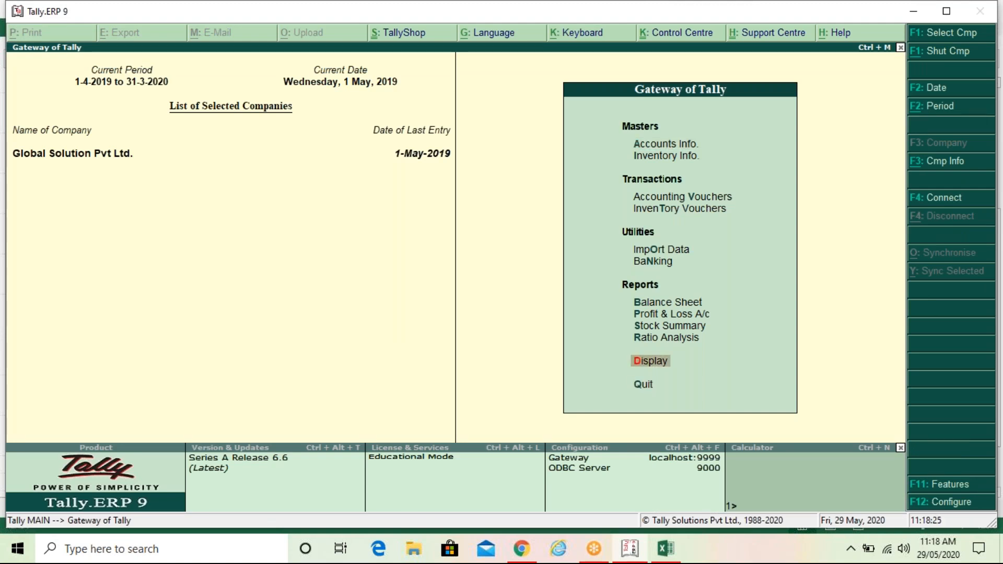
key("Return")
key("Down")
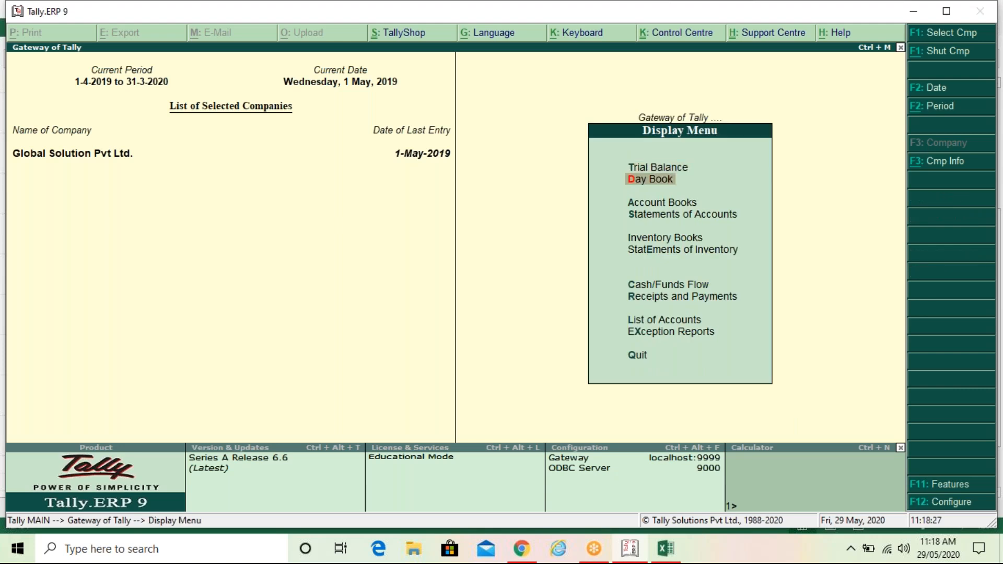
key("Return")
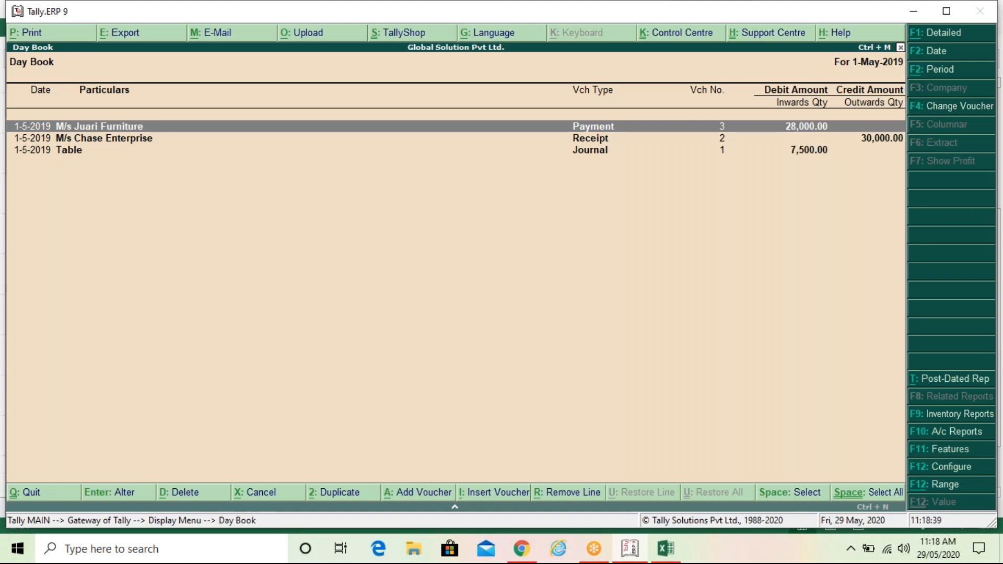
- Set the Day Book period from 1-4-2019 to 31-3-2020
key("alt+F2")
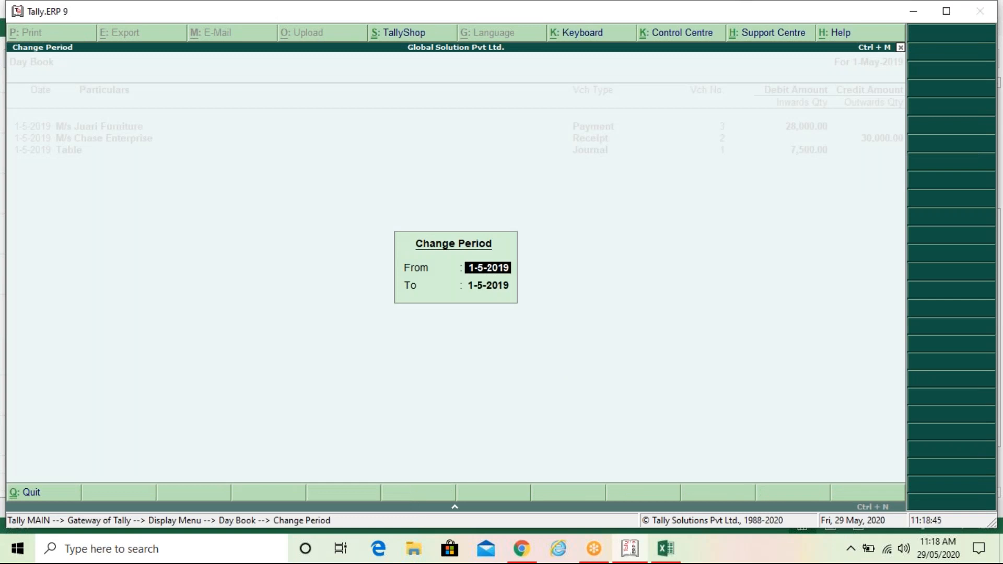
type("1/4/2019")
key("Return")
type("31")
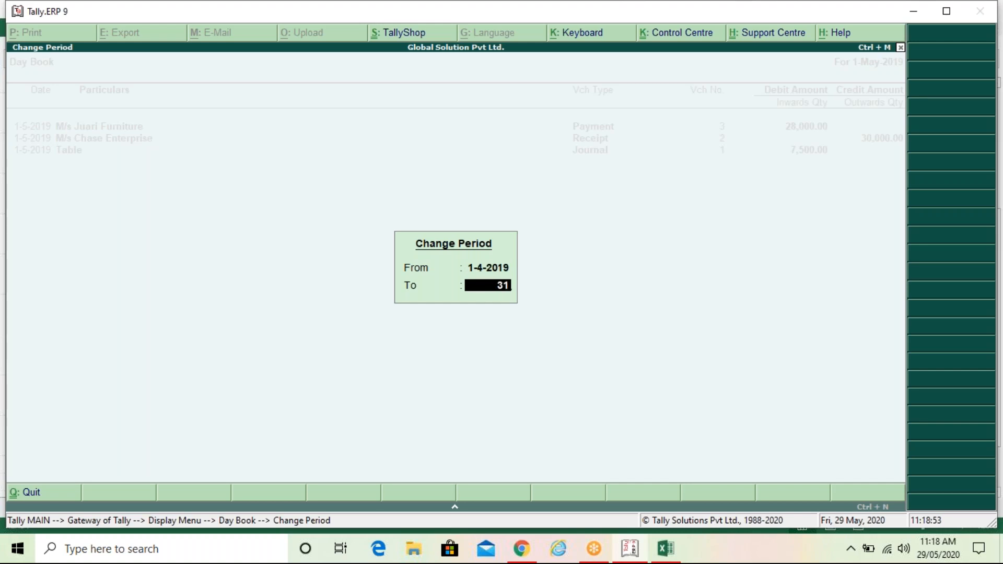
type("/4")
key("BackSpace")
type("3/2020")
key("Return")
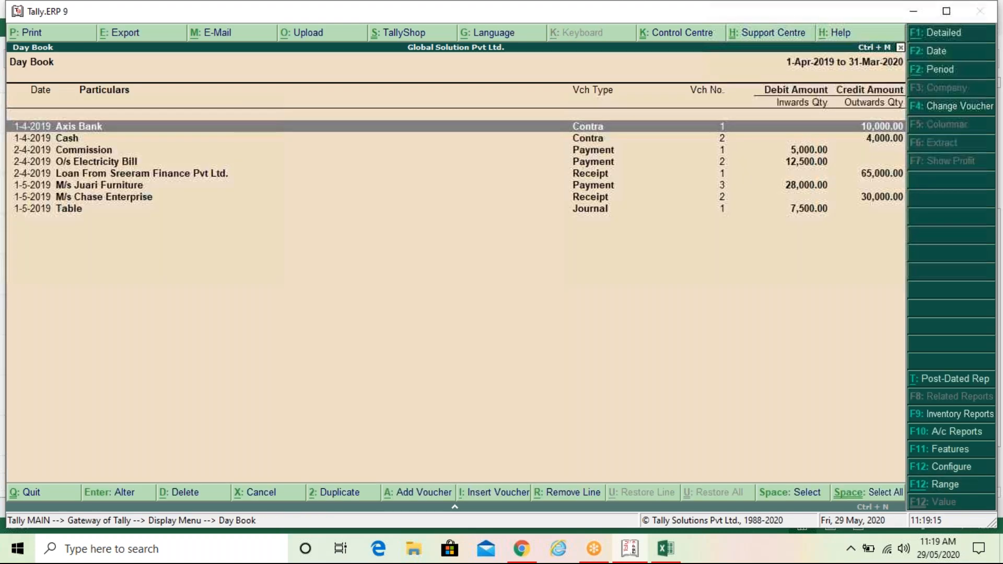
- Look through the vouchers listed in the Day Book and return to the Gateway of Tally
key("Down")
key("Down")
key("Down")
key("Down")
key("Down")
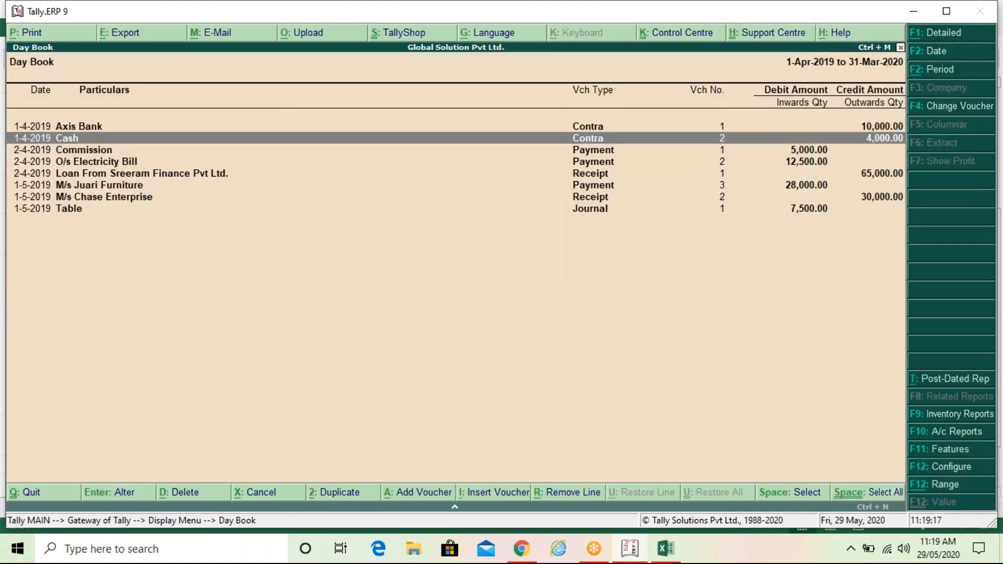
key("Down")
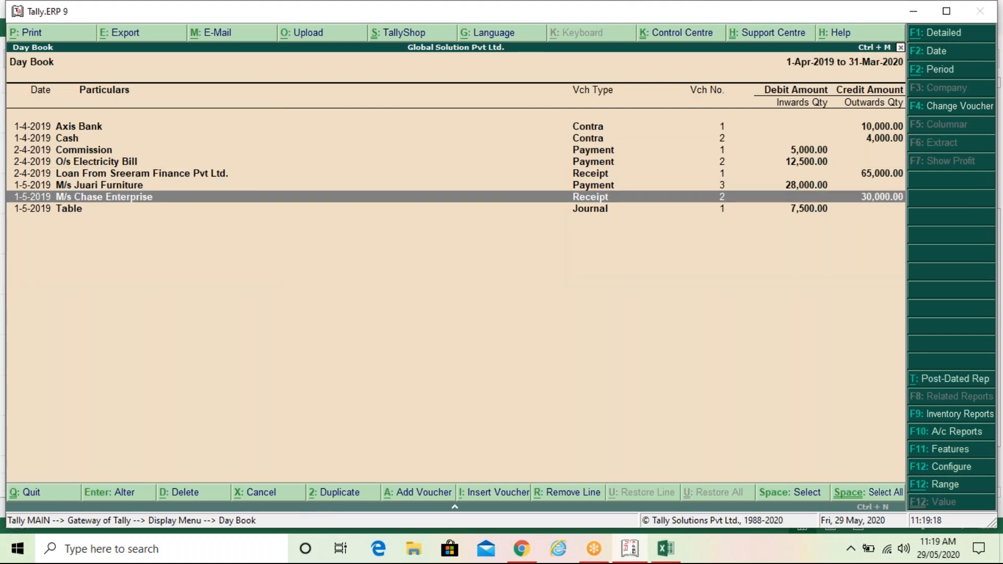
key("Home")
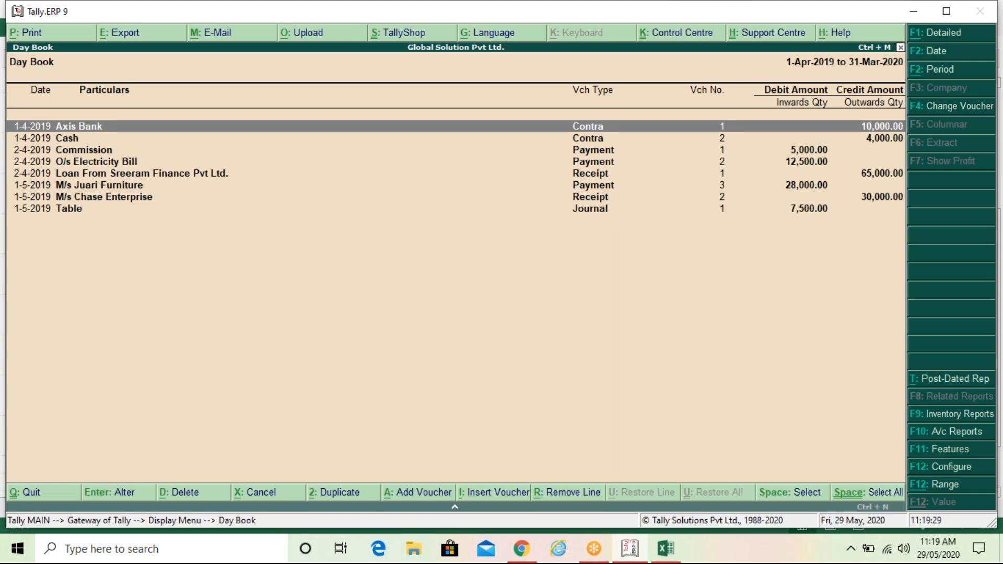
key("Escape")
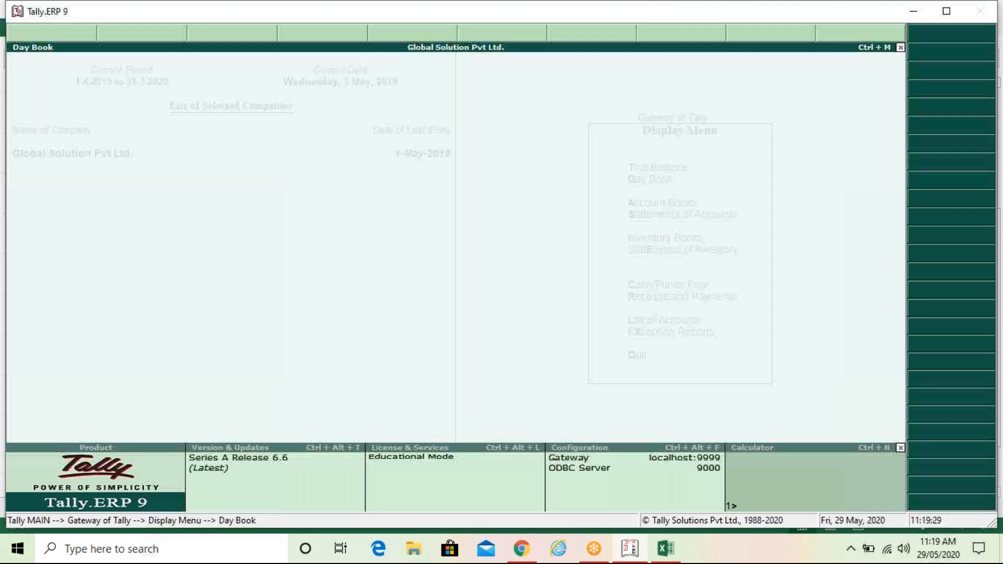
key("Escape")
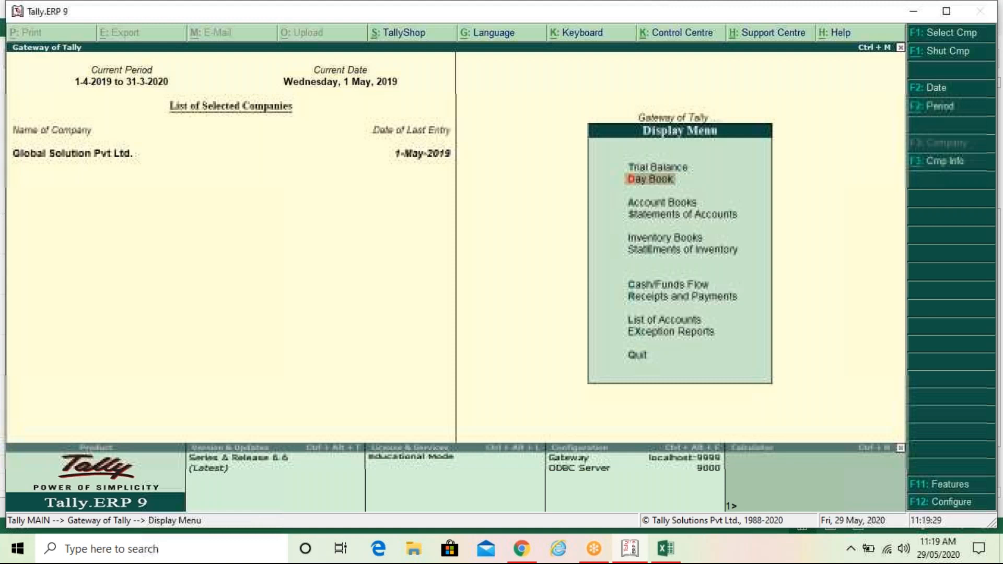
key("Escape")
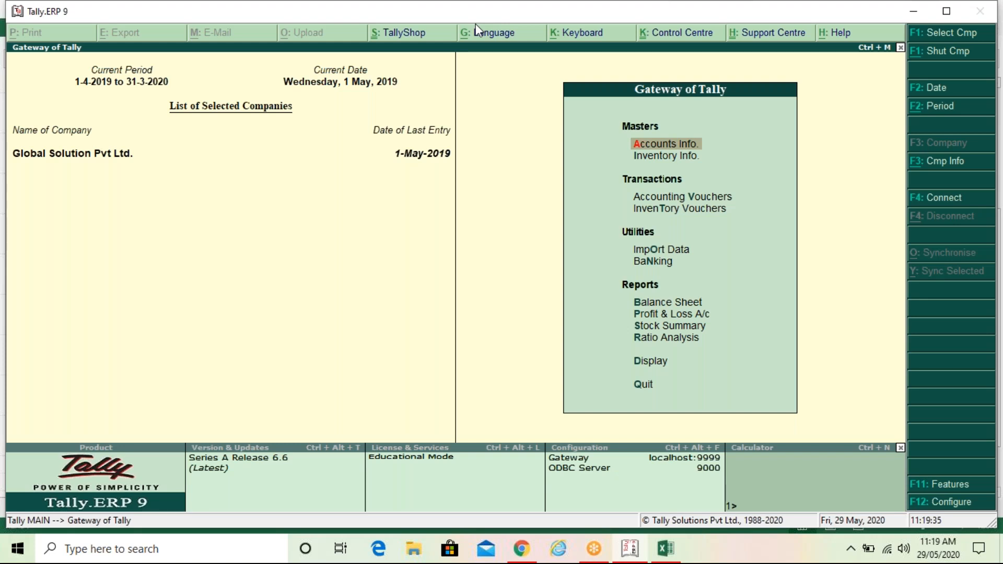
- Display the Day Book again from the Gateway of Tally
left_click(636, 553)
key("Down")
key("Down")
key("Down")
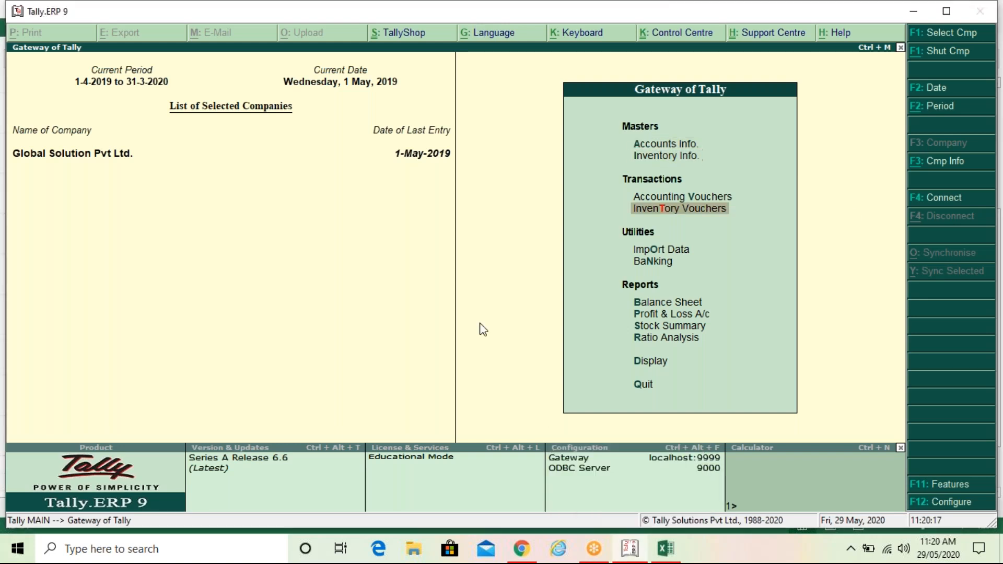
key("Down")
key("Down")
key("Down")
key("Down")
key("Down")
key("Down")
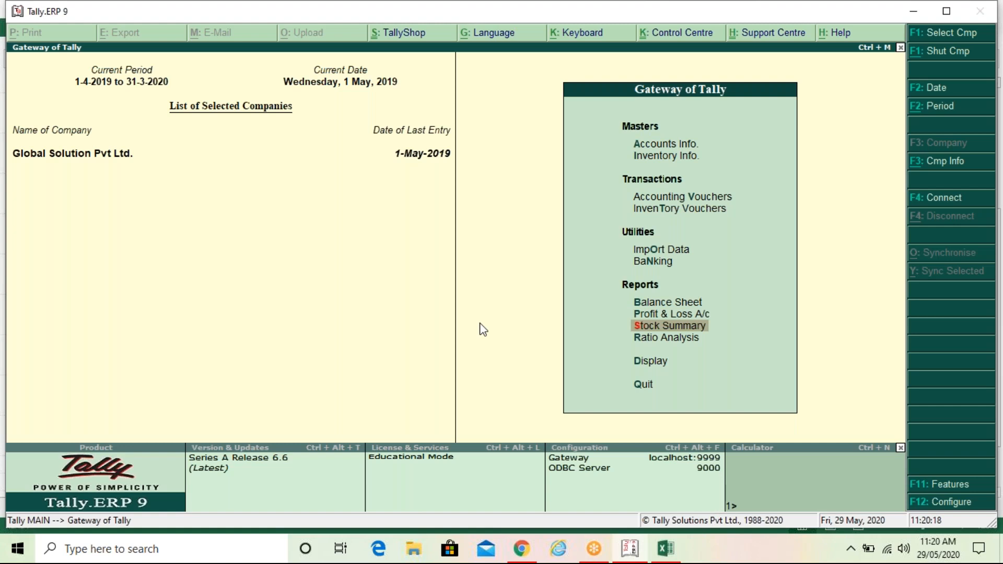
key("Down")
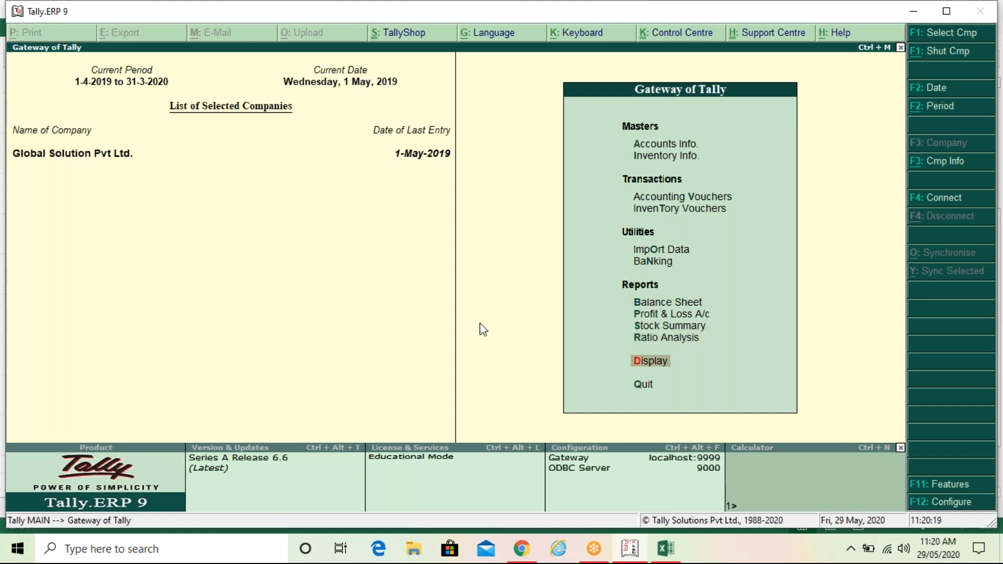
key("Return")
key("Down")
key("Return")
- Show the Day Book for 1-4-2019 to 1-5-2019 in detailed form with every voucher's ledger lines
key("F2")
type("1-4-2019")
key("Return")
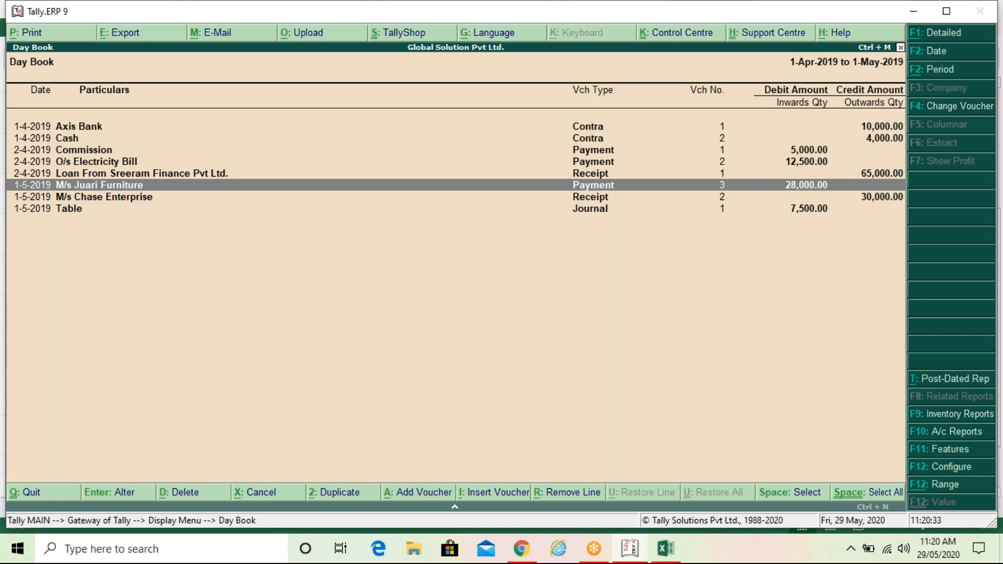
key("alt+F1")
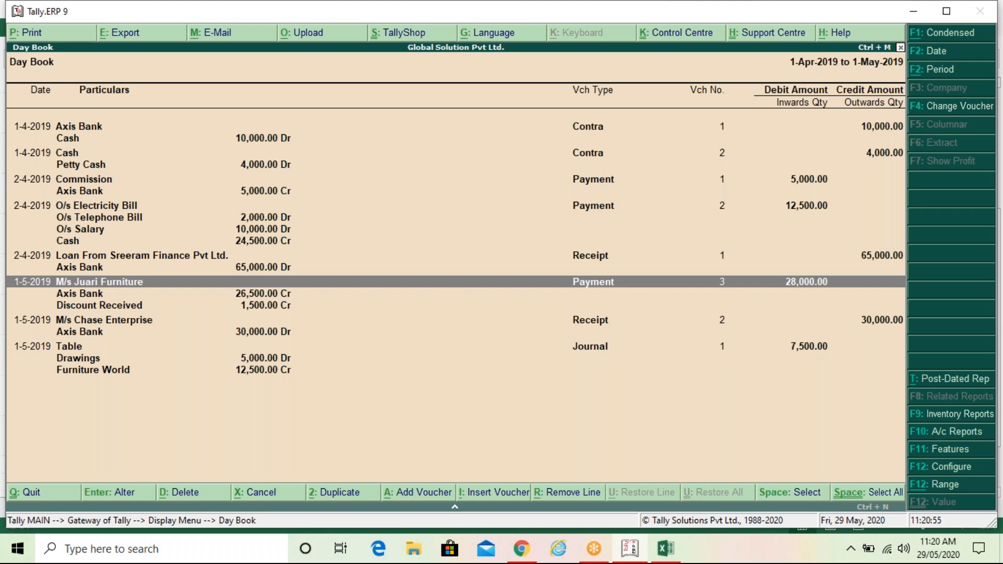
- Leave the Day Book for the Gateway of Tally and switch to another open window
key("Escape")
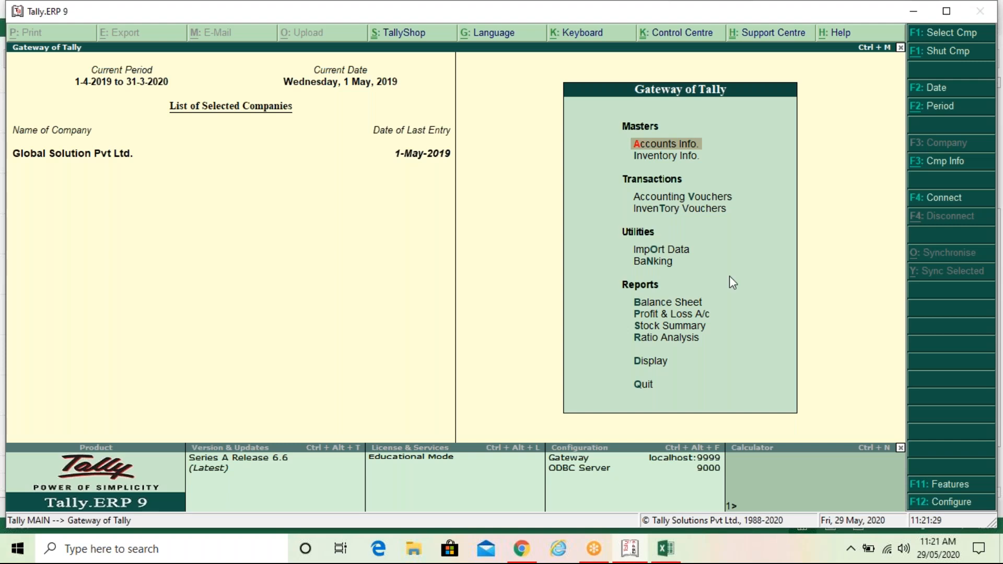
key("alt+Tab")
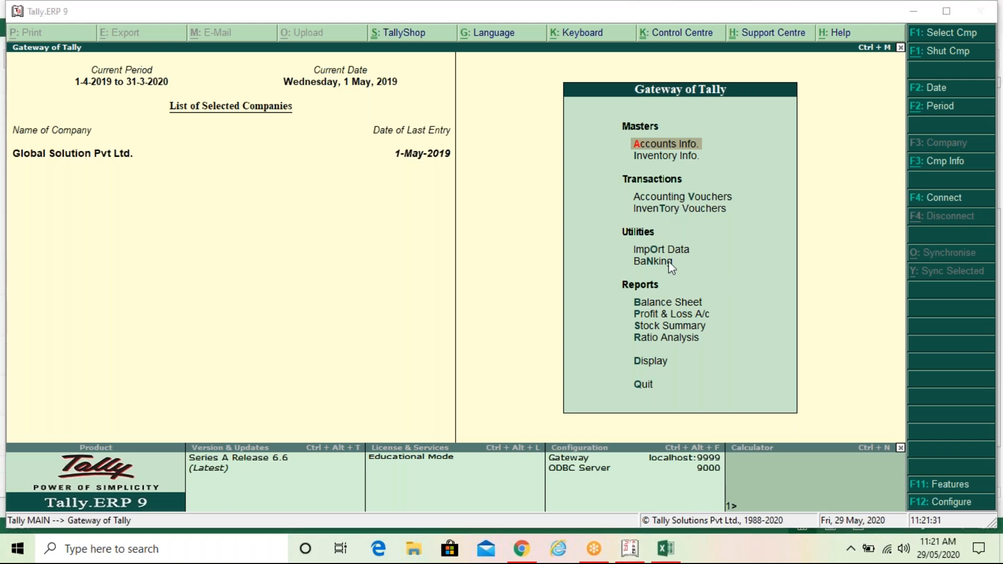